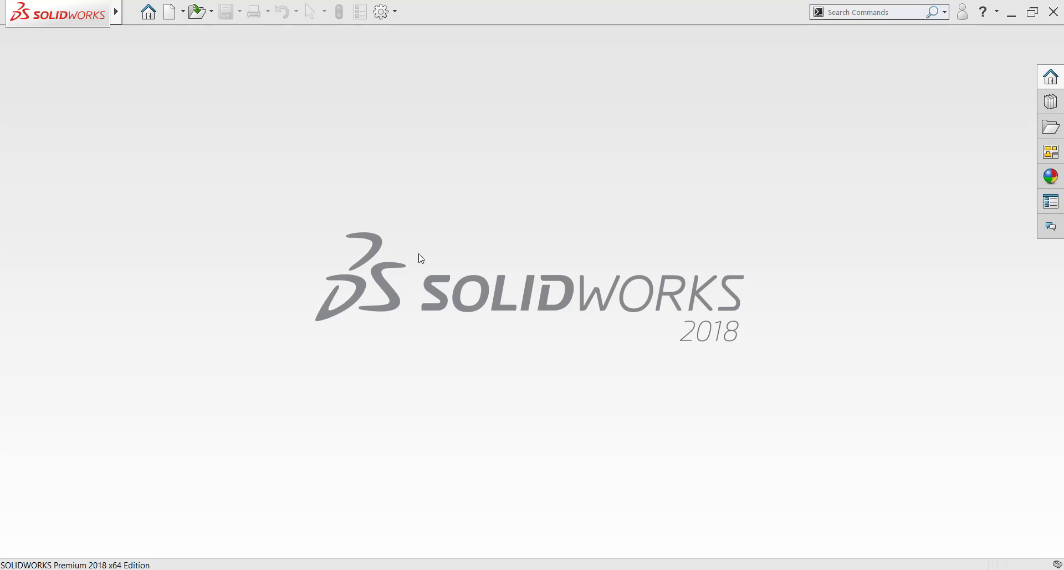
- Start a new blank part, then hide Adobe Reader's bookmarks to enlarge the Exercise 110 drawing
{"action": "left_click", "coordinate": [173, 11]}
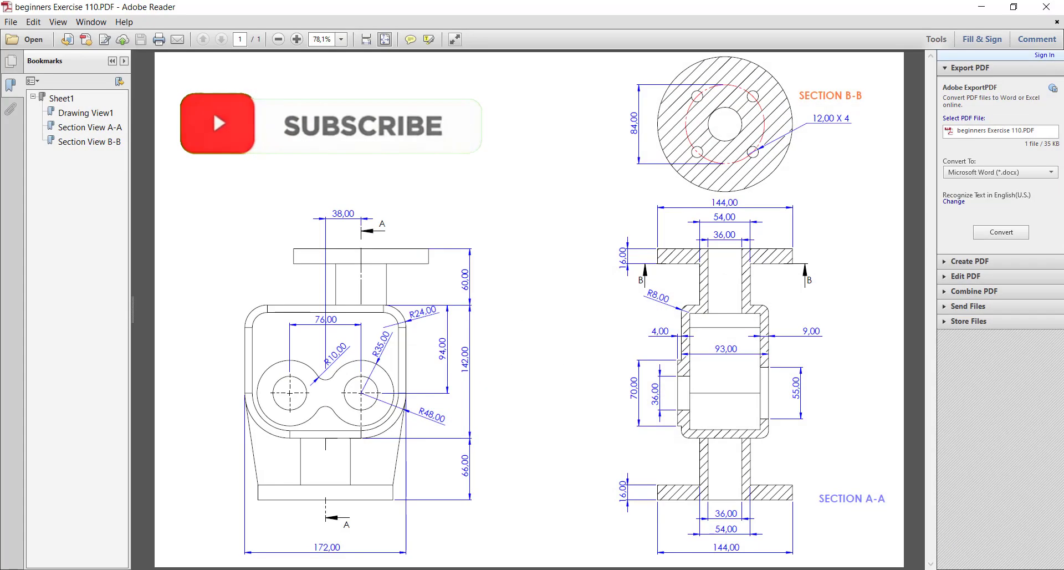
{"action": "left_click", "coordinate": [112, 61]}
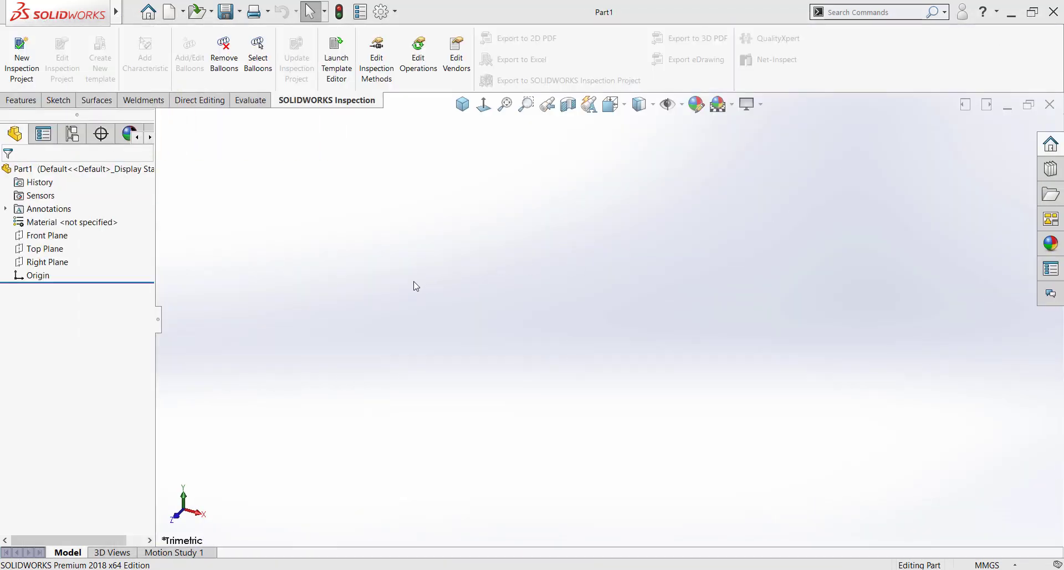
- Sketch a corner rectangle around the origin on the Front Plane
{"action": "left_click", "coordinate": [52, 235]}
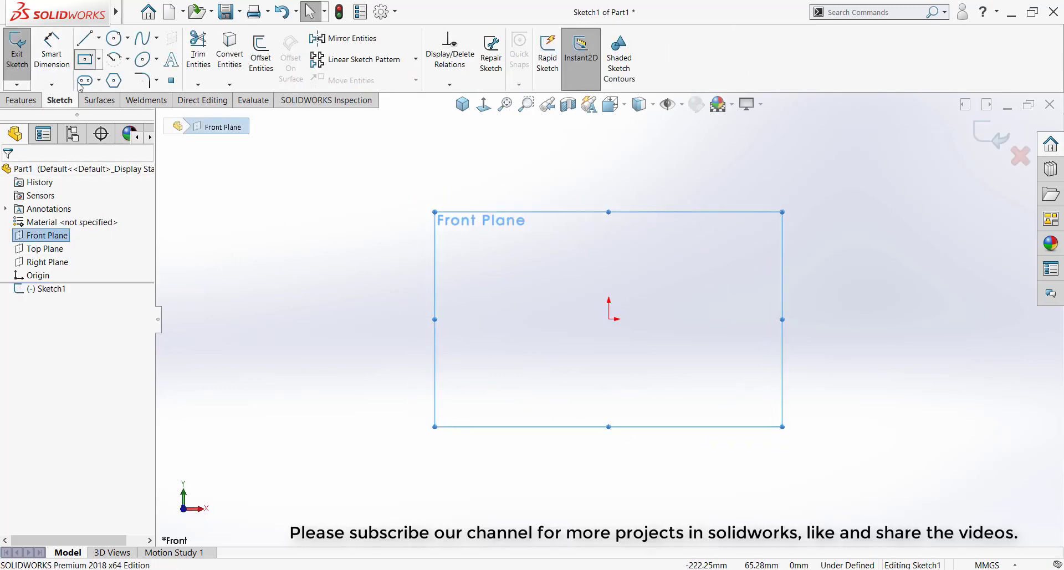
{"action": "left_click", "coordinate": [85, 58]}
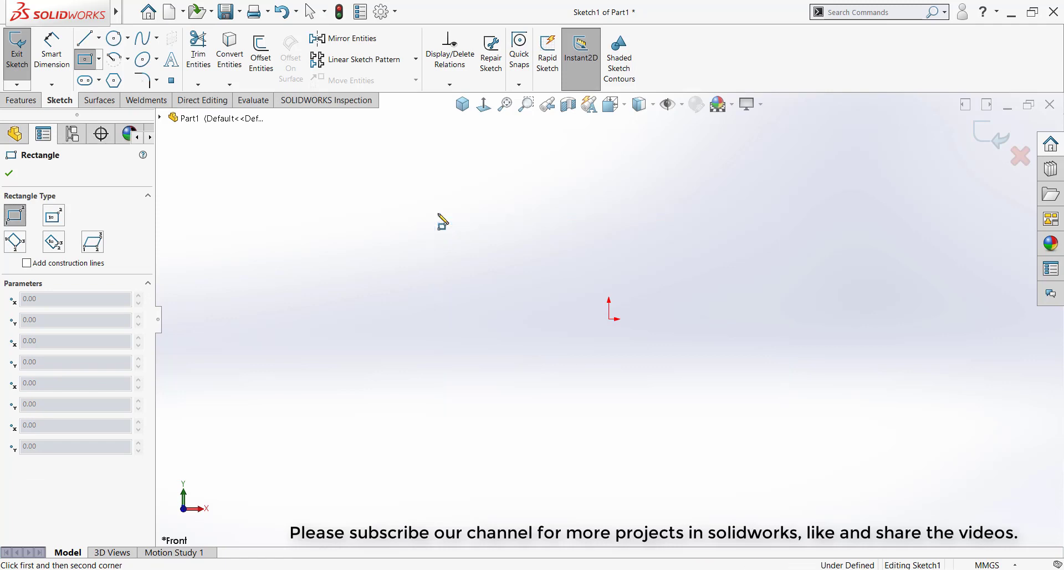
{"action": "left_click", "coordinate": [438, 214]}
{"action": "left_click", "coordinate": [768, 430]}
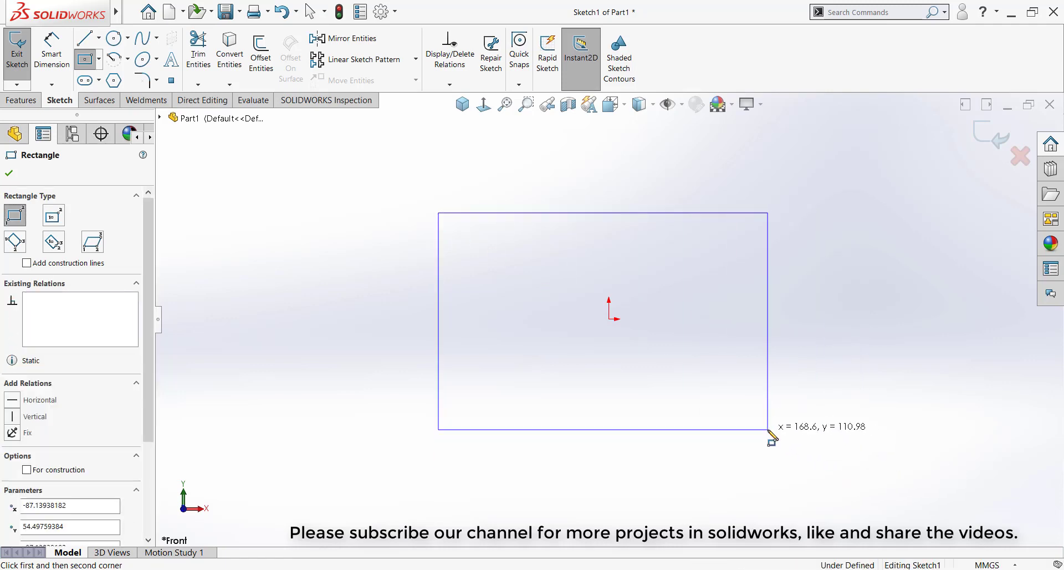
{"action": "left_click", "coordinate": [99, 38]}
{"action": "key", "text": "Escape"}
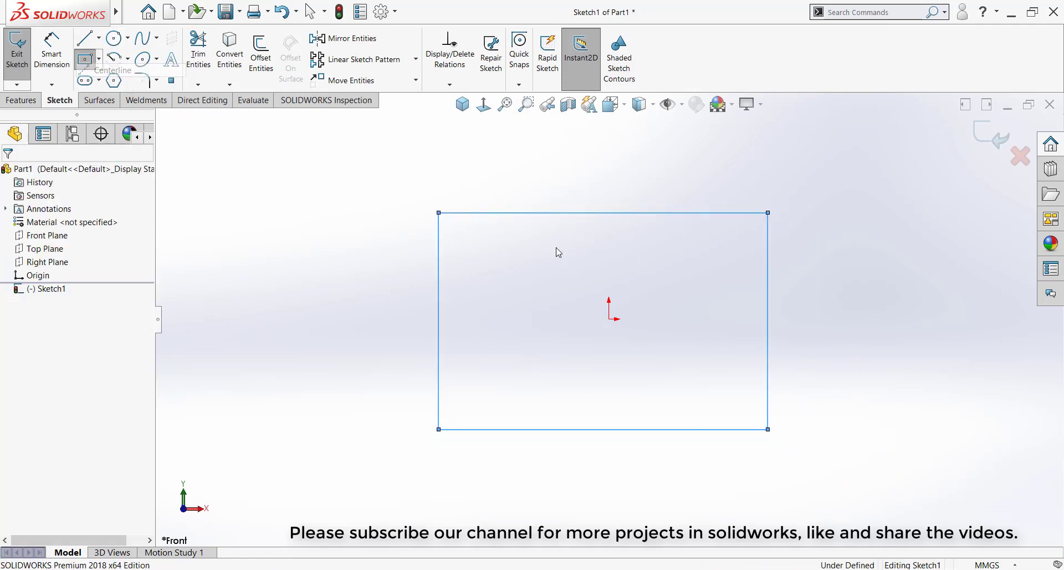
- Add a vertical centerline from the origin to the rectangle's top edge
{"action": "left_click", "coordinate": [604, 429]}
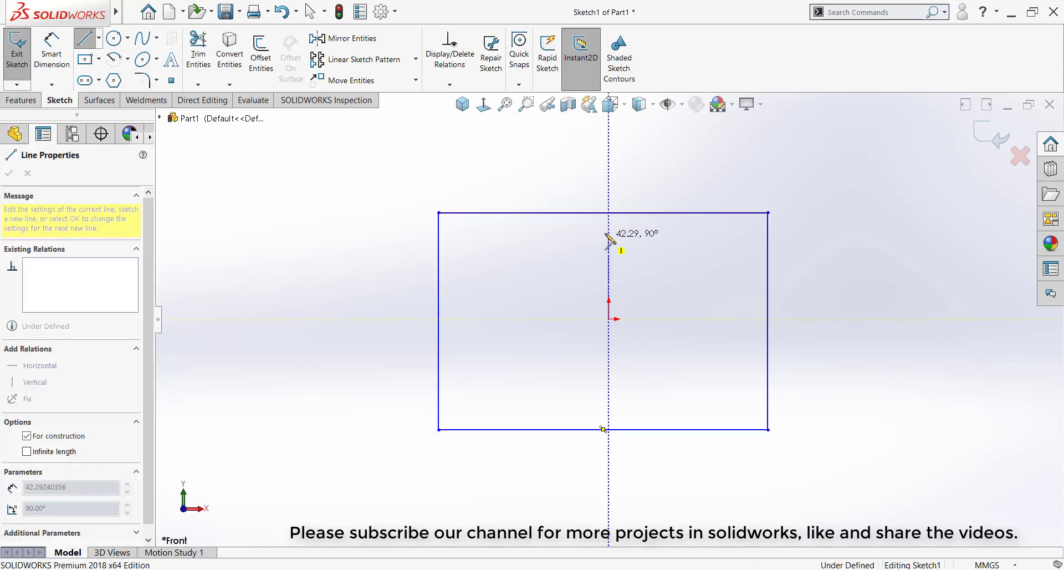
{"action": "left_click", "coordinate": [603, 212]}
{"action": "key", "text": "Escape"}
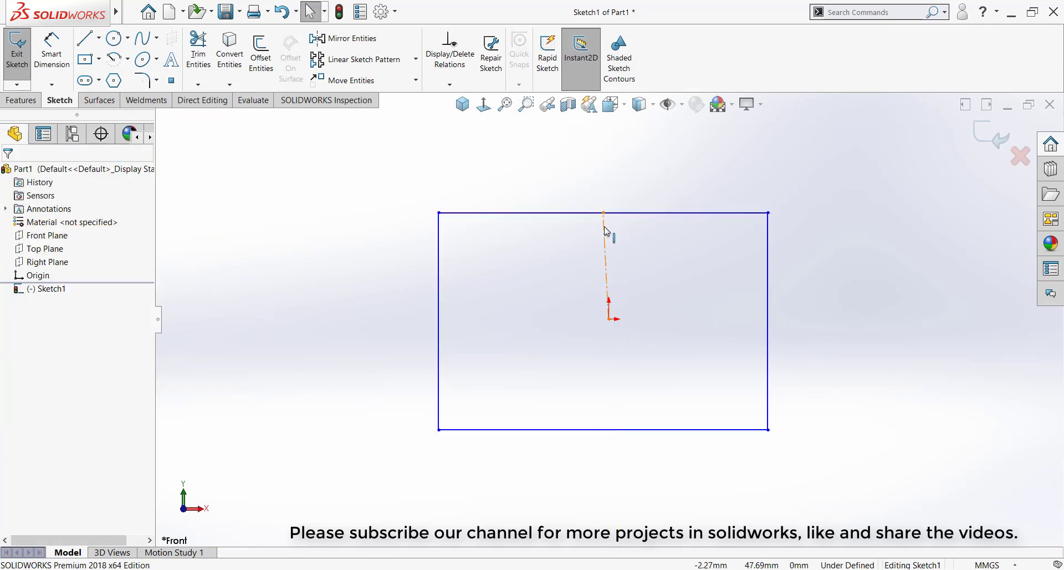
{"action": "left_click", "coordinate": [606, 227]}
{"action": "left_click", "coordinate": [654, 182]}
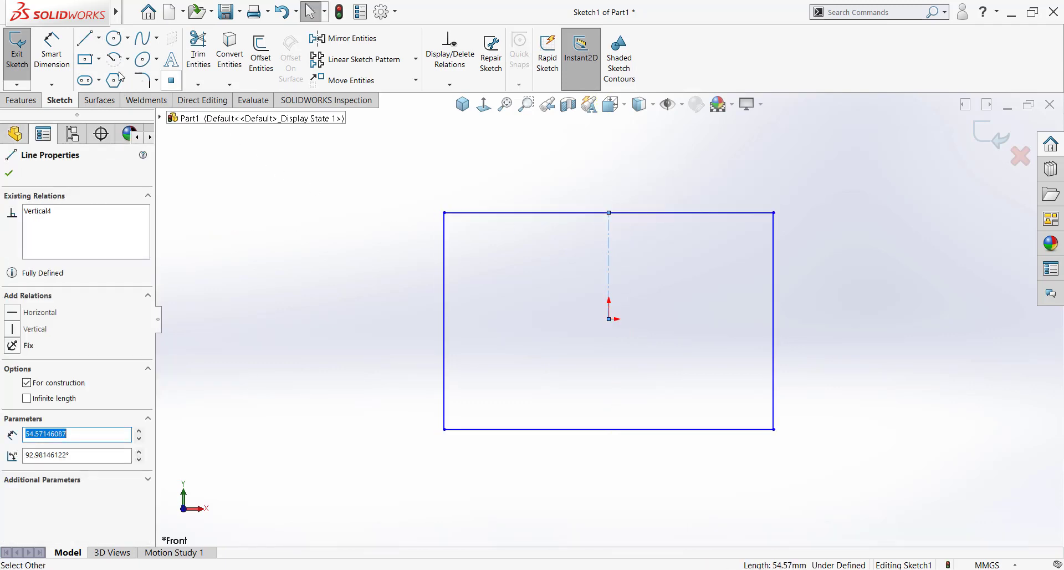
{"action": "left_click", "coordinate": [51, 50]}
{"action": "key", "text": "alt+Tab"}
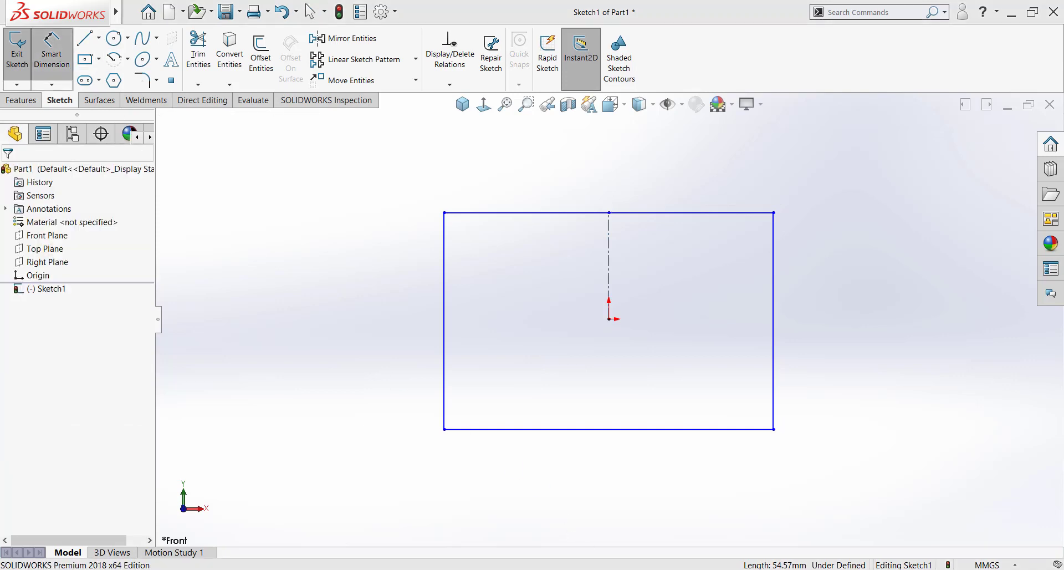
- Scroll the Paint drawing to check the 94 and 142 dimensions, then return to SOLIDWORKS
{"action": "scroll", "coordinate": [481, 390], "scroll_direction": "down", "scroll_amount": 3}
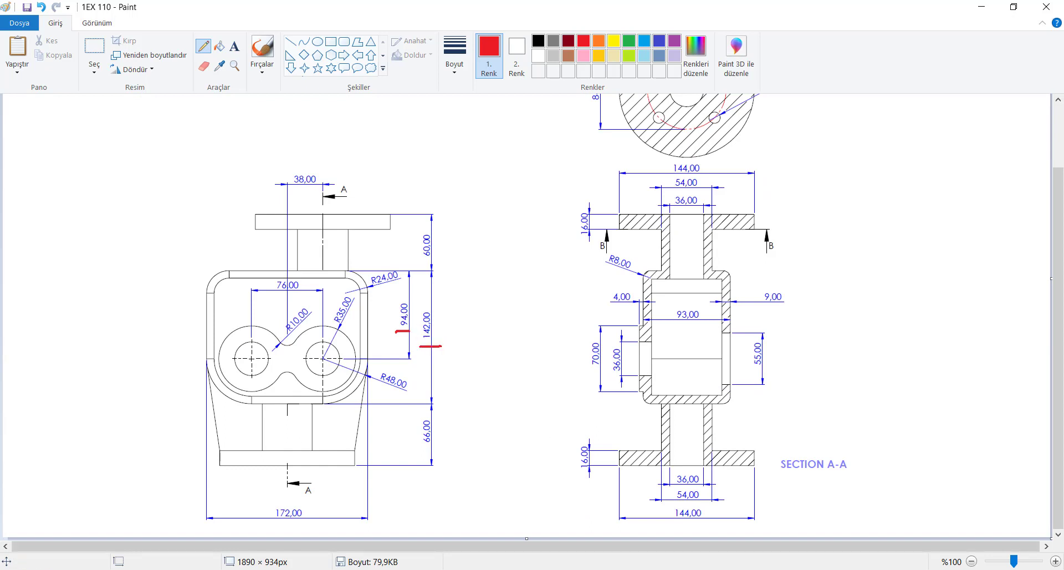
{"action": "left_click", "coordinate": [581, 538]}
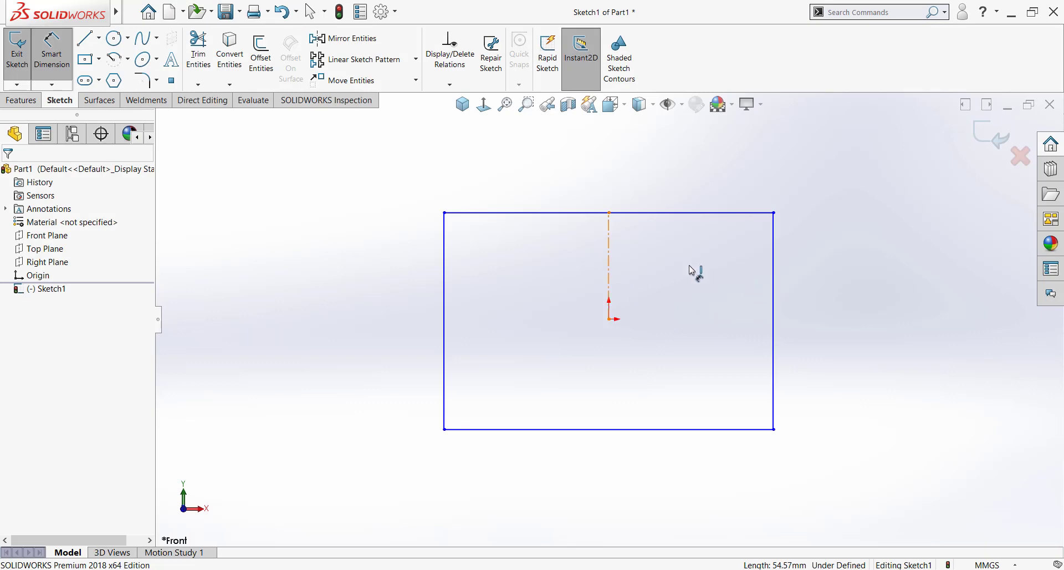
- Dimension the centerline 94 mm and the rectangle's right edge 142 mm
{"action": "left_click", "coordinate": [609, 266]}
{"action": "left_click", "coordinate": [832, 276]}
{"action": "type", "text": "94"}
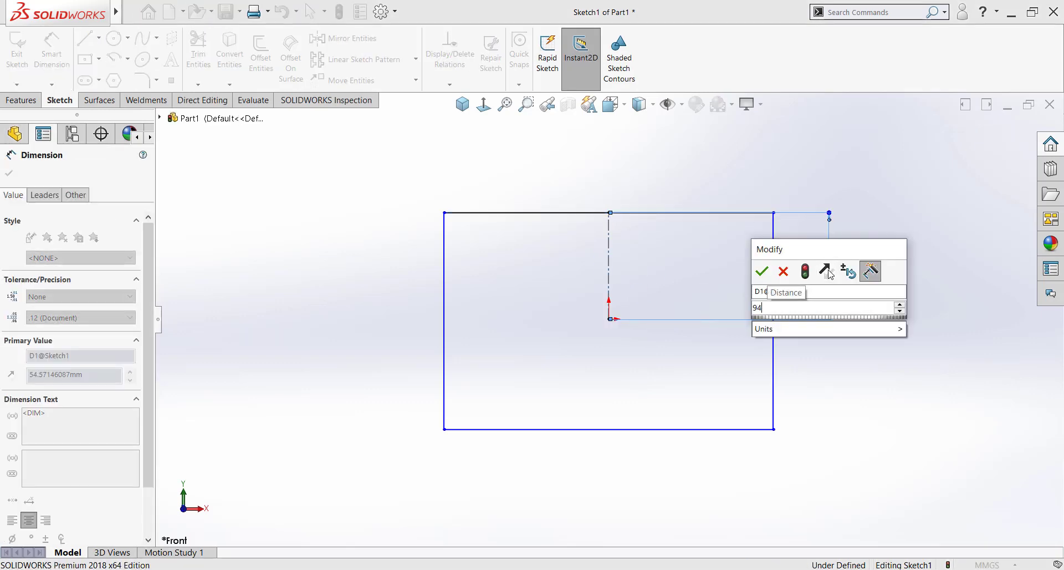
{"action": "key", "text": "Return"}
{"action": "left_click", "coordinate": [774, 294]}
{"action": "left_click", "coordinate": [868, 296]}
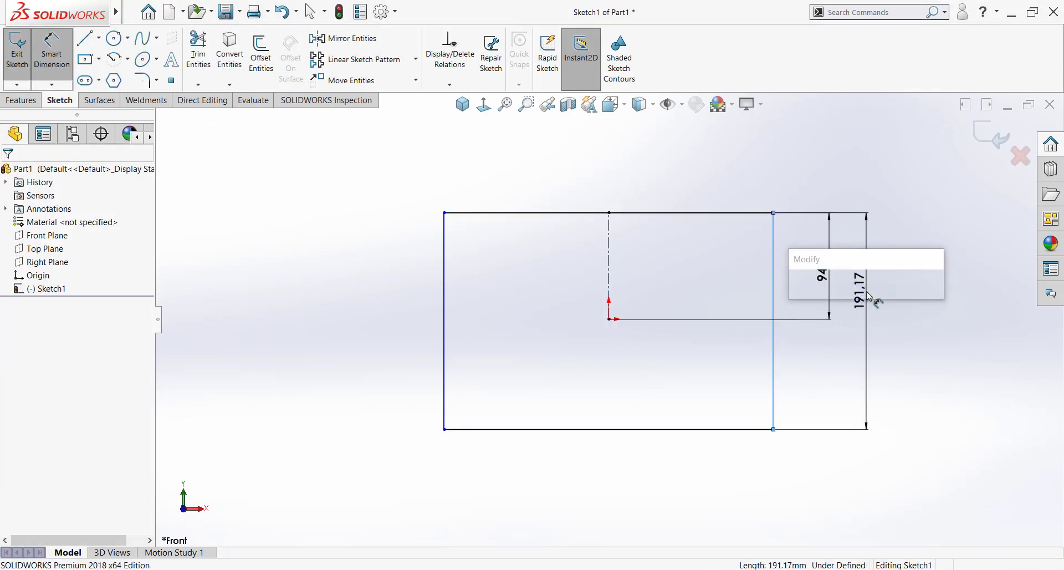
{"action": "type", "text": "142"}
{"action": "key", "text": "Return"}
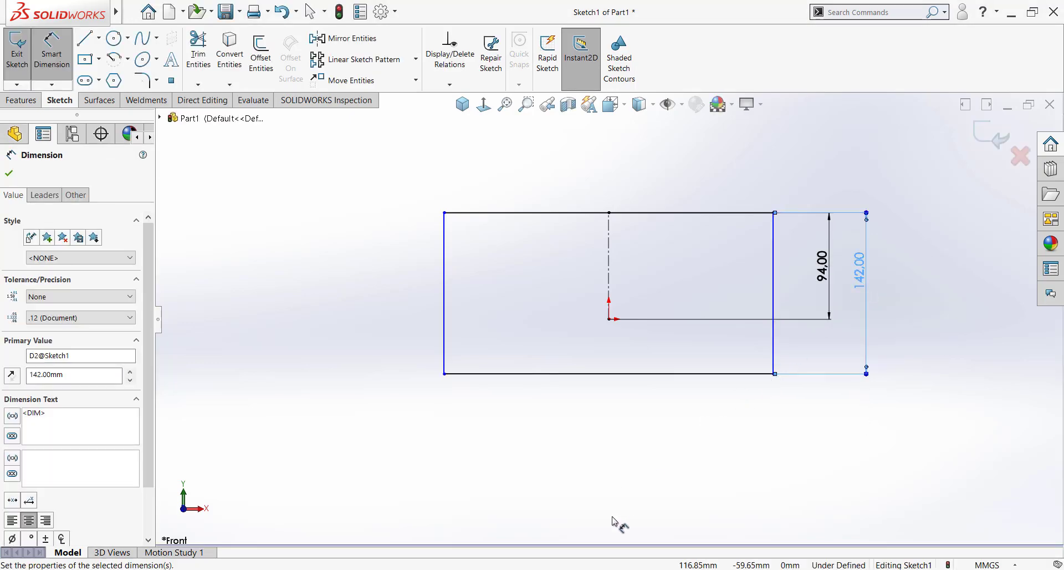
- Underline 172,00 in red in Paint, then dimension the bottom edge 172 mm
{"action": "key", "text": "alt+Tab"}
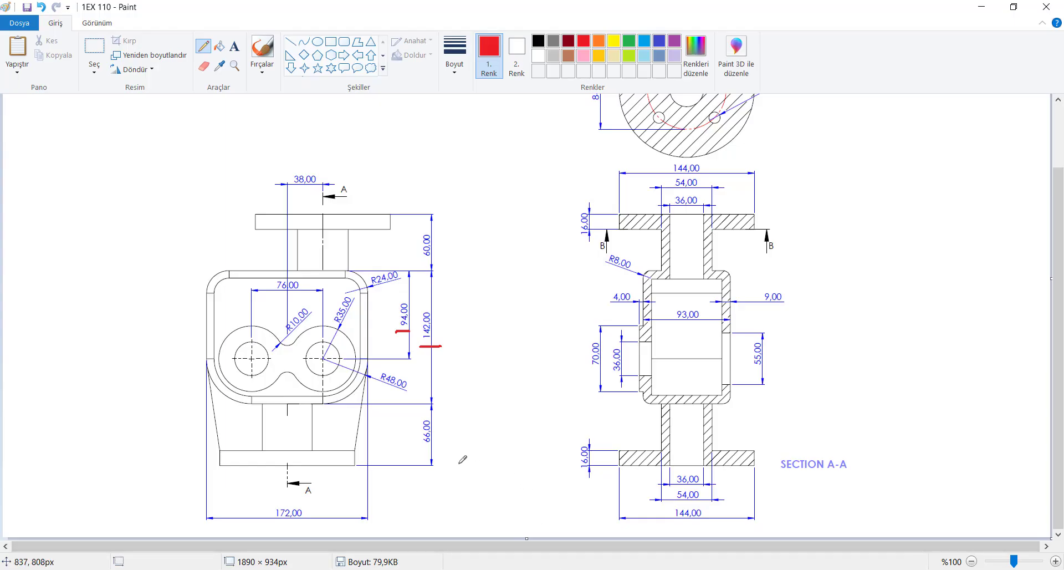
{"action": "left_click_drag", "start_coordinate": [281, 526], "coordinate": [308, 526]}
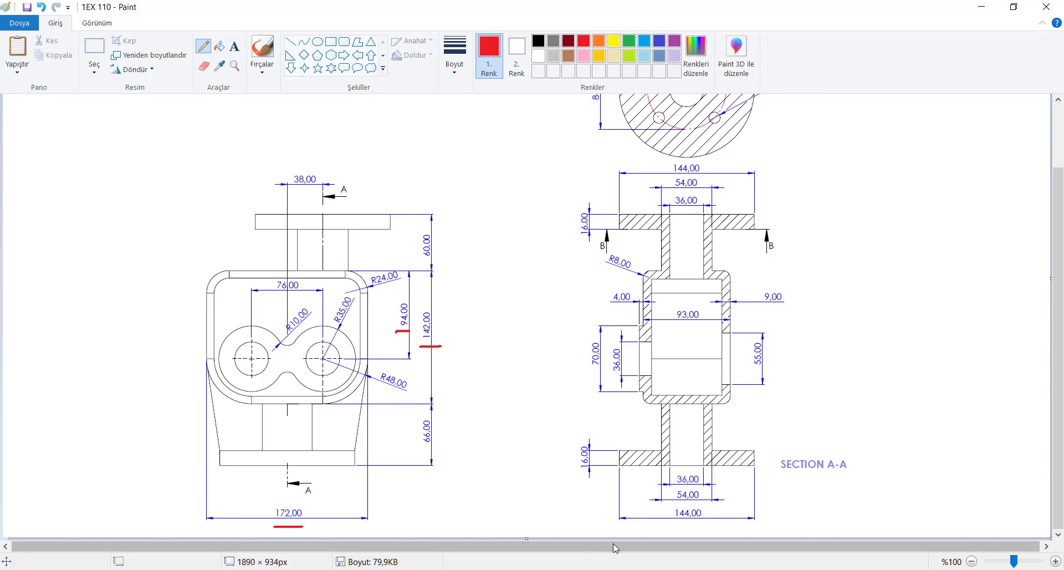
{"action": "key", "text": "alt+Tab"}
{"action": "left_click", "coordinate": [614, 377]}
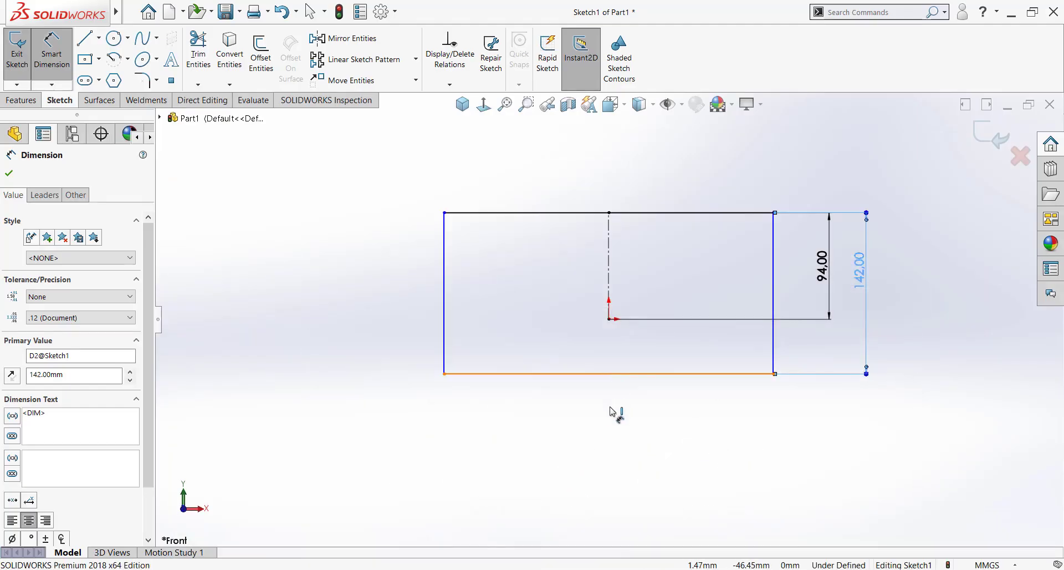
{"action": "left_click", "coordinate": [613, 424]}
{"action": "type", "text": "172"}
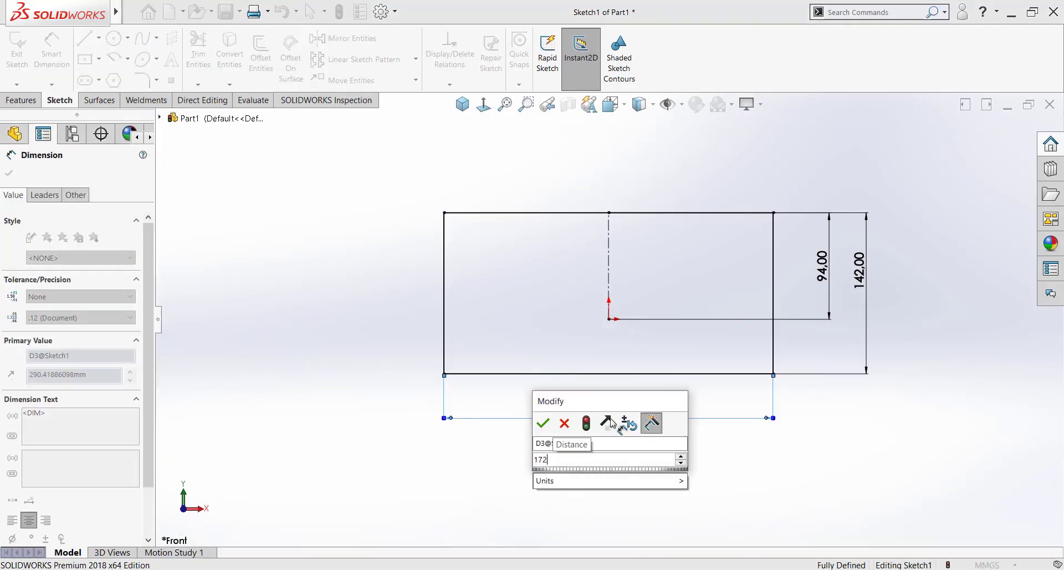
{"action": "key", "text": "Return"}
- Mark the R24,00 and R48,00 radii in red on the Paint drawing, then return to SOLIDWORKS
{"action": "key", "text": "alt+Tab"}
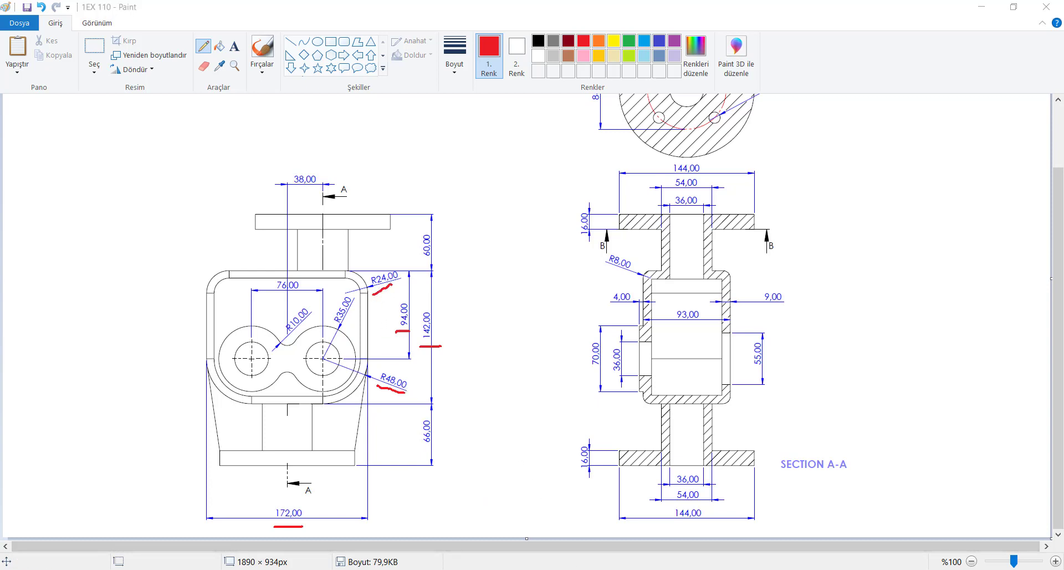
{"action": "key", "text": "alt+Tab"}
- Fillet the rectangle's top-right and top-left corners at R24, accepting the relation warnings
{"action": "left_click", "coordinate": [143, 81]}
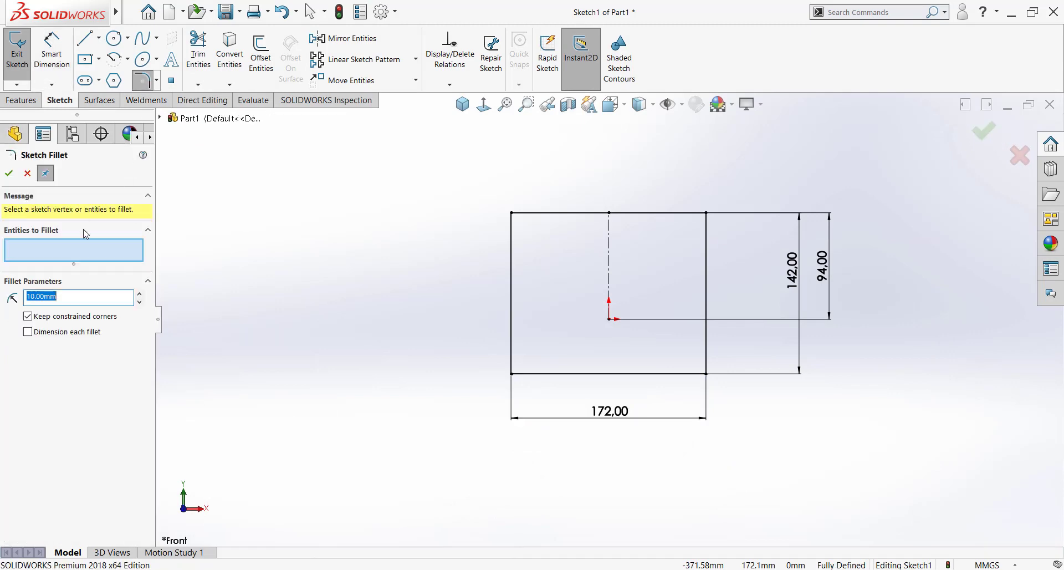
{"action": "type", "text": "24"}
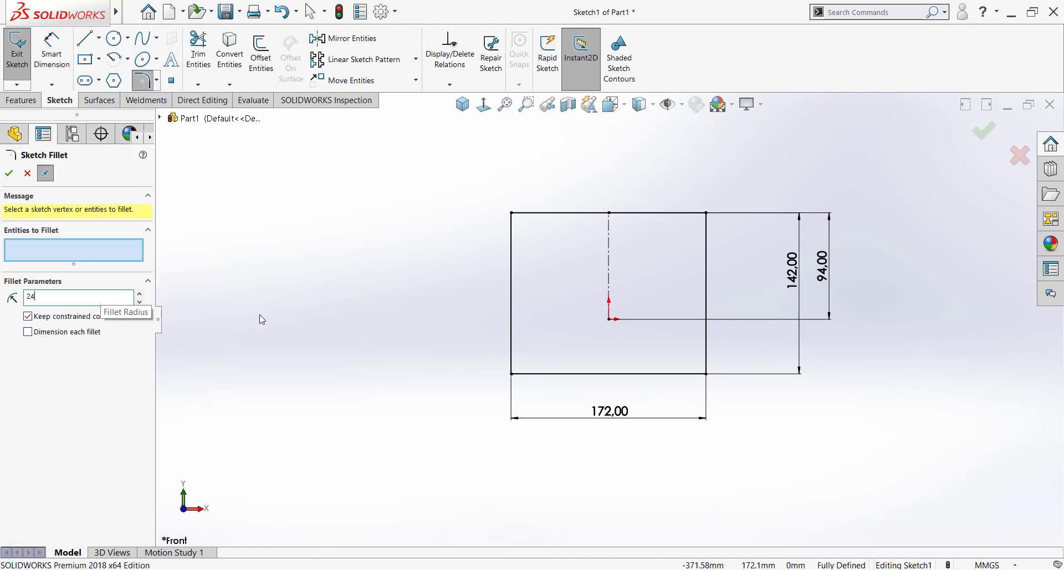
{"action": "left_click", "coordinate": [706, 214]}
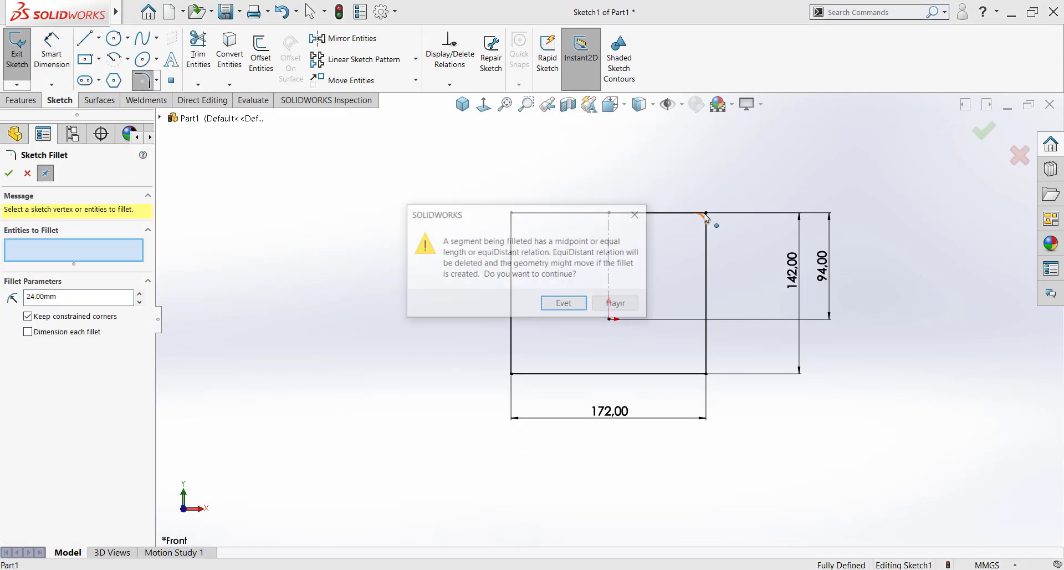
{"action": "left_click", "coordinate": [566, 304]}
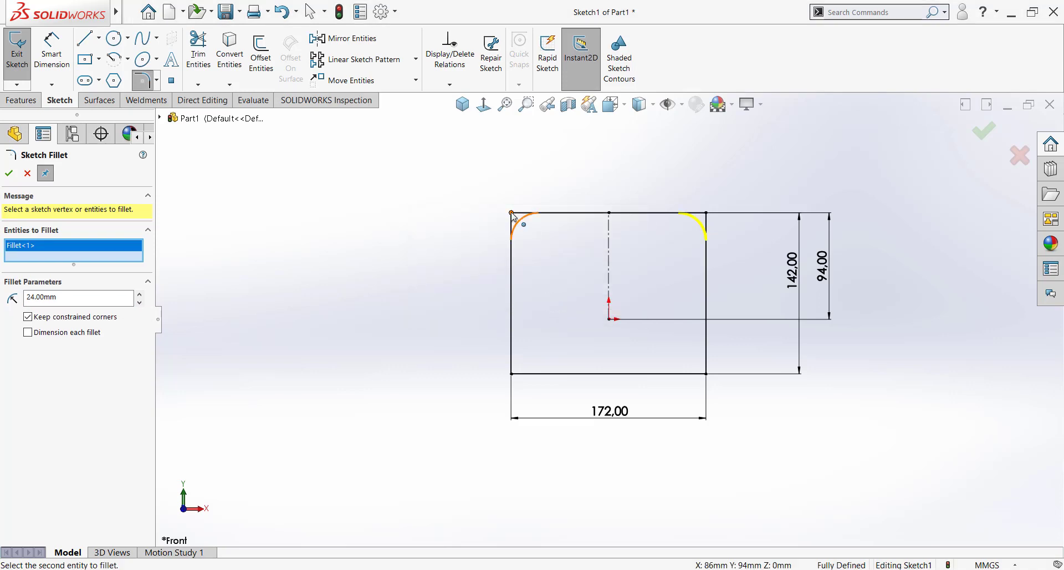
{"action": "left_click", "coordinate": [513, 214]}
{"action": "left_click", "coordinate": [566, 303]}
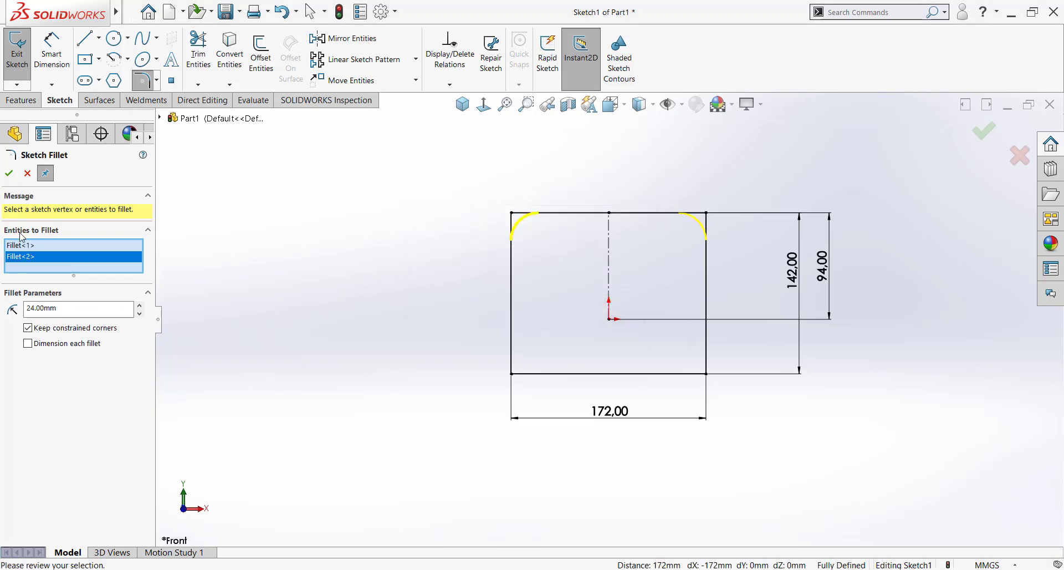
{"action": "left_click", "coordinate": [9, 173]}
{"action": "type", "text": "48"}
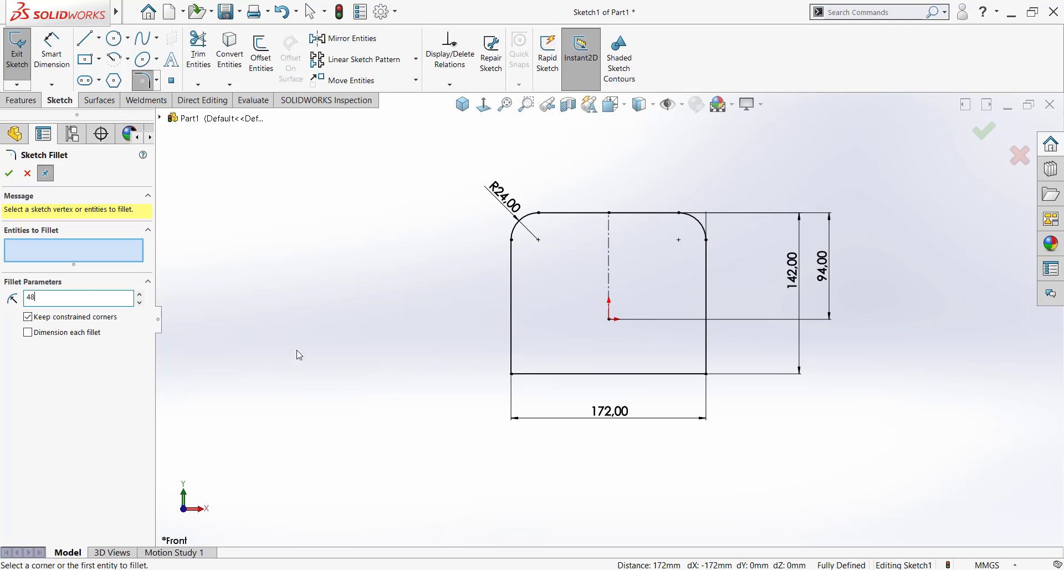
- Fillet the bottom-left and bottom-right corners at R48
{"action": "key", "text": "Return"}
{"action": "left_click", "coordinate": [513, 375]}
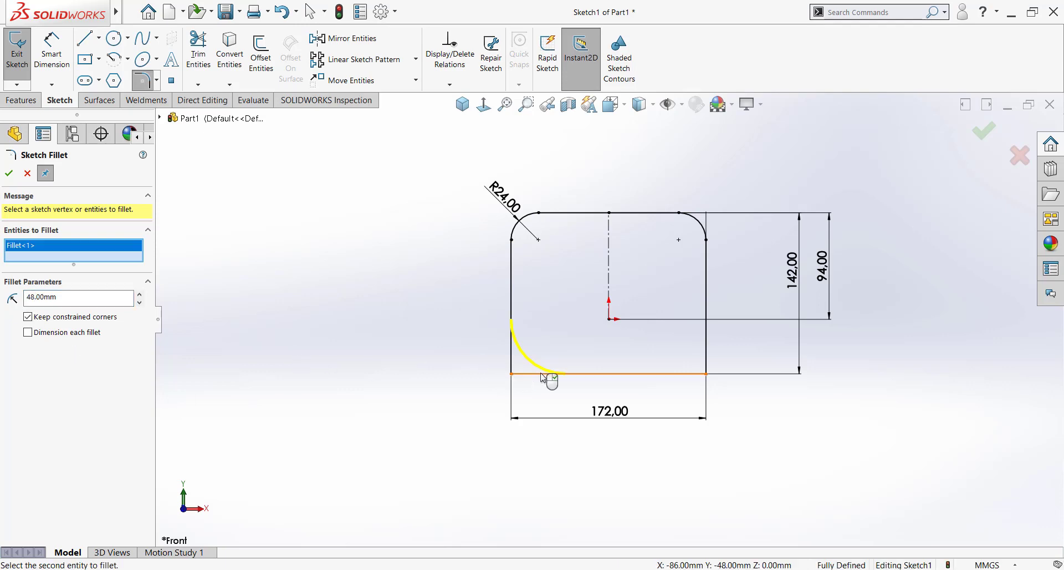
{"action": "left_click", "coordinate": [706, 374]}
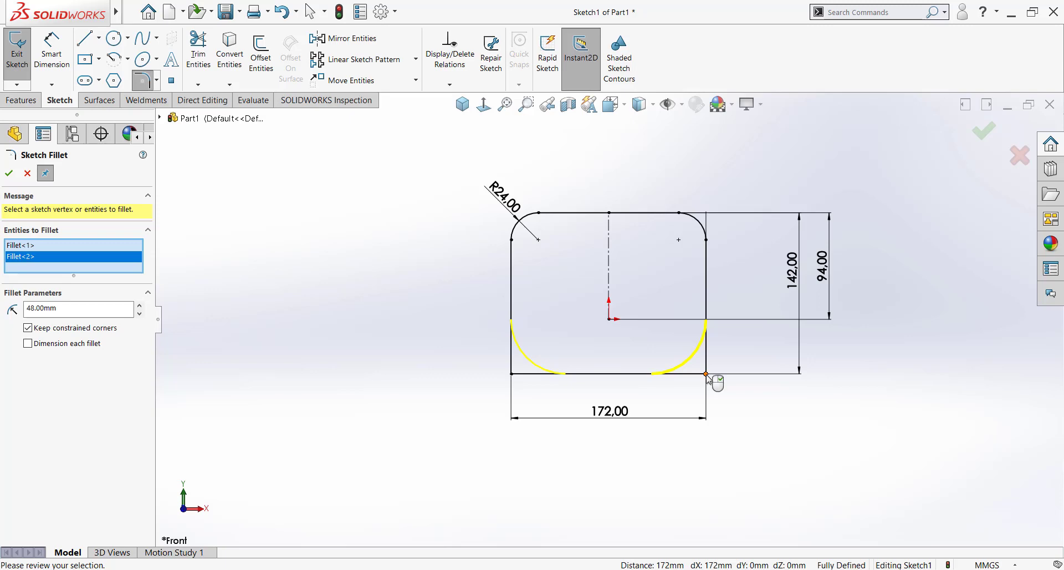
{"action": "key", "text": "Return"}
{"action": "left_click", "coordinate": [9, 173]}
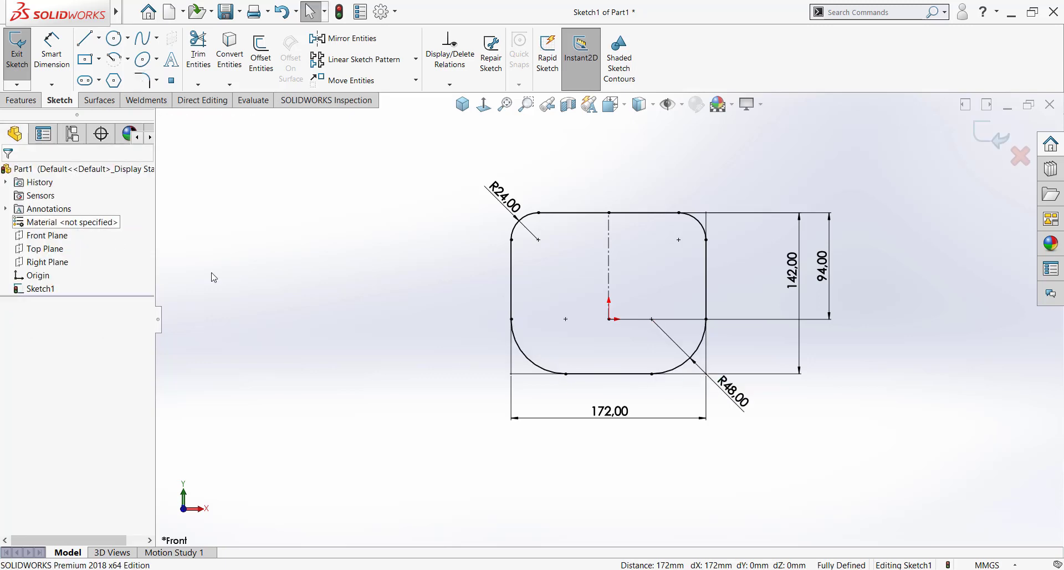
- Extrude the rounded profile Mid Plane to 93 mm deep as a solid block
{"action": "left_click", "coordinate": [21, 100]}
{"action": "left_click", "coordinate": [22, 53]}
{"action": "left_click", "coordinate": [126, 251]}
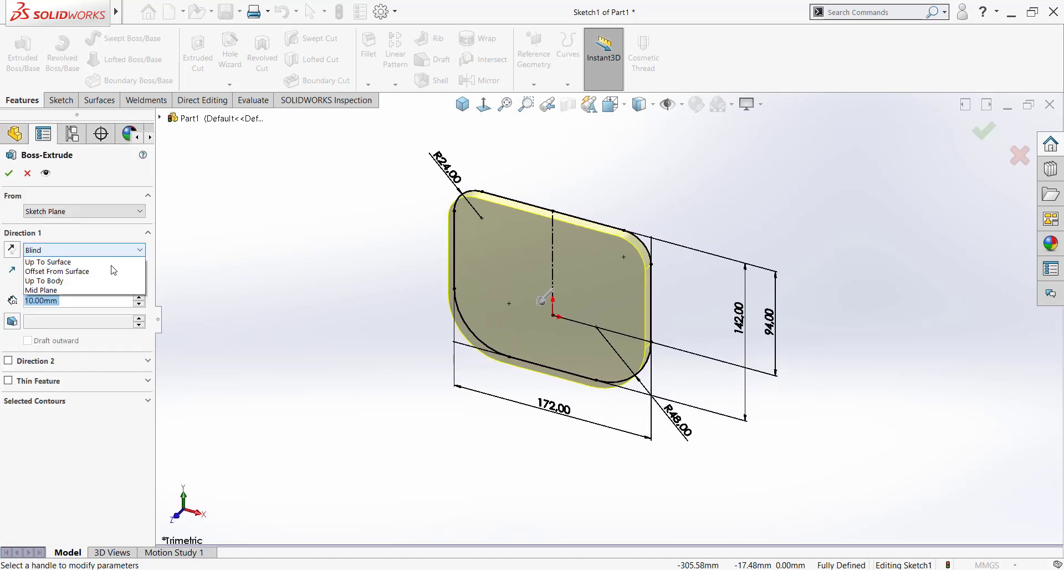
{"action": "left_click", "coordinate": [98, 309]}
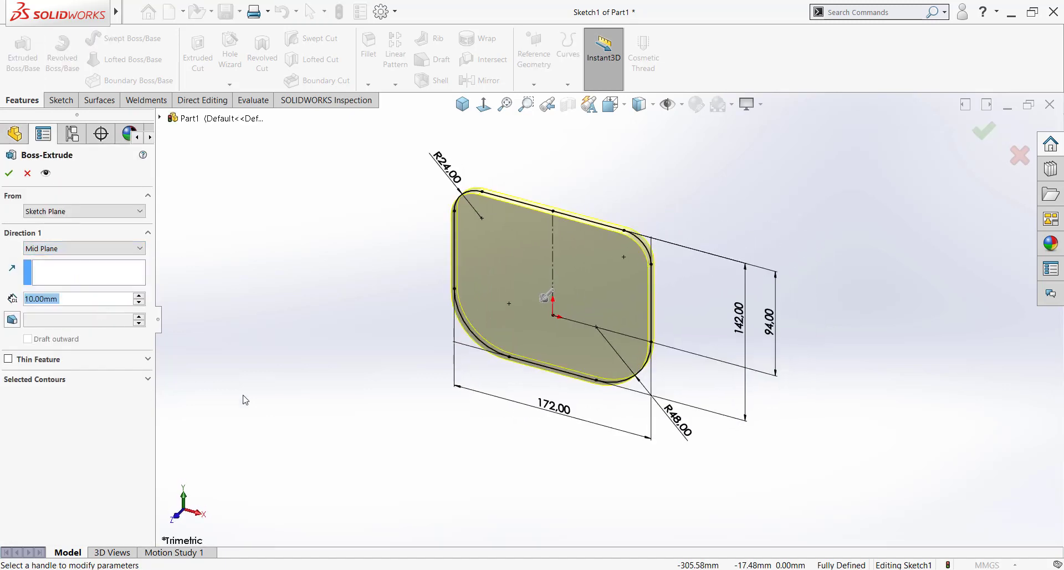
{"action": "key", "text": "alt+Tab"}
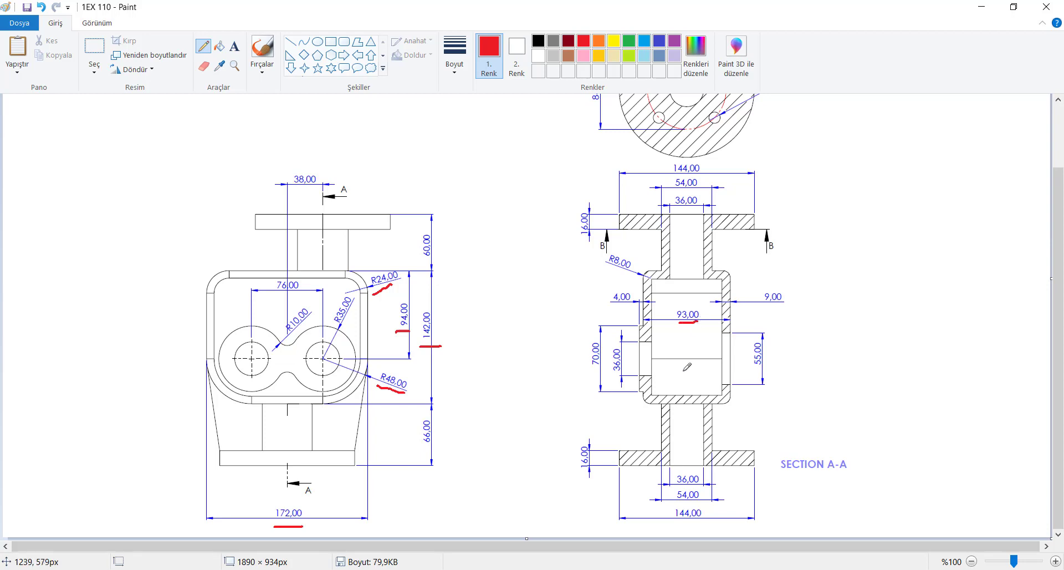
{"action": "key", "text": "alt+Tab"}
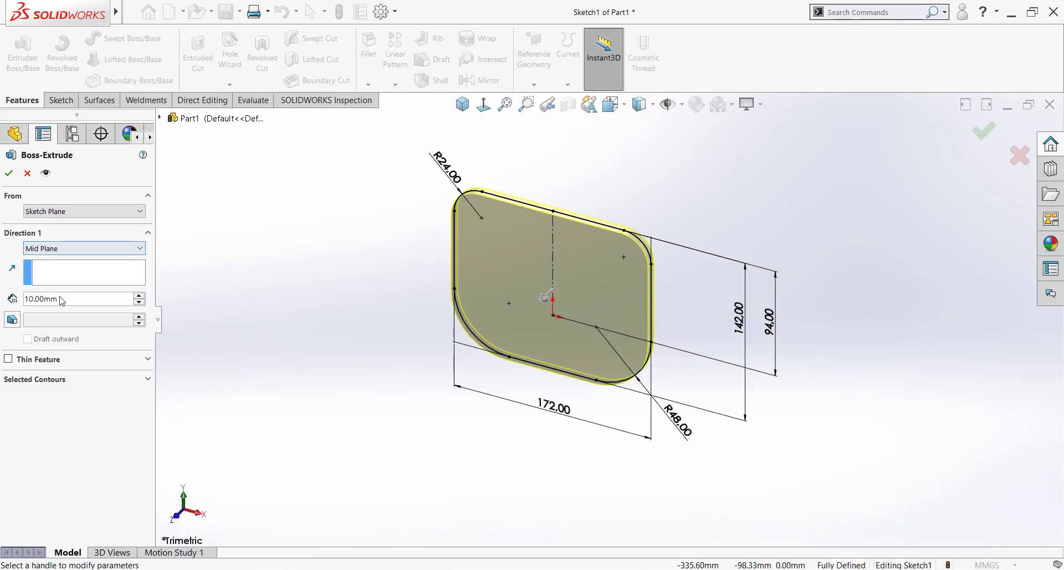
{"action": "double_click", "coordinate": [28, 301]}
{"action": "type", "text": "93"}
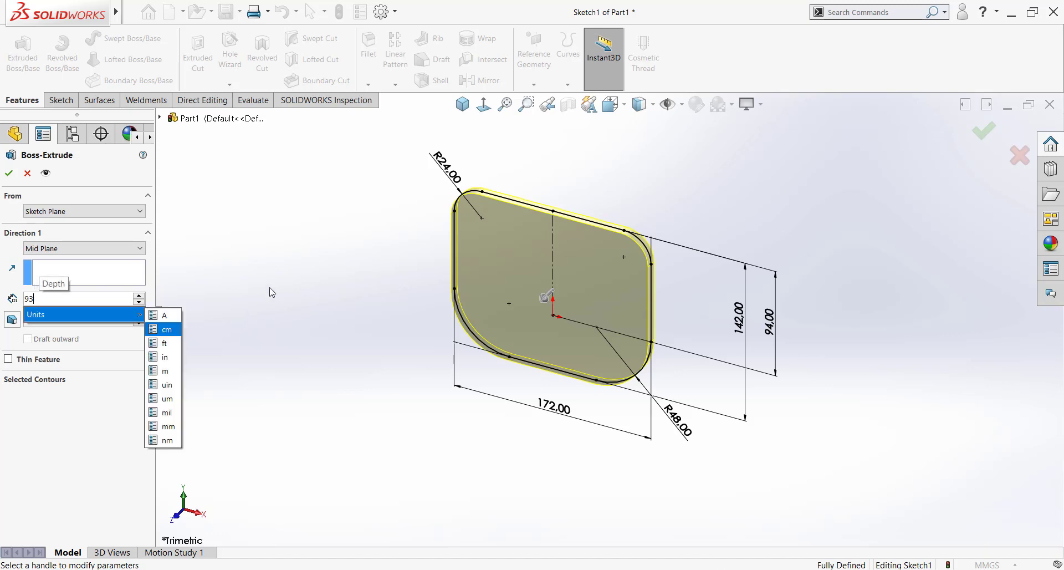
{"action": "key", "text": "Return"}
{"action": "left_click", "coordinate": [6, 174]}
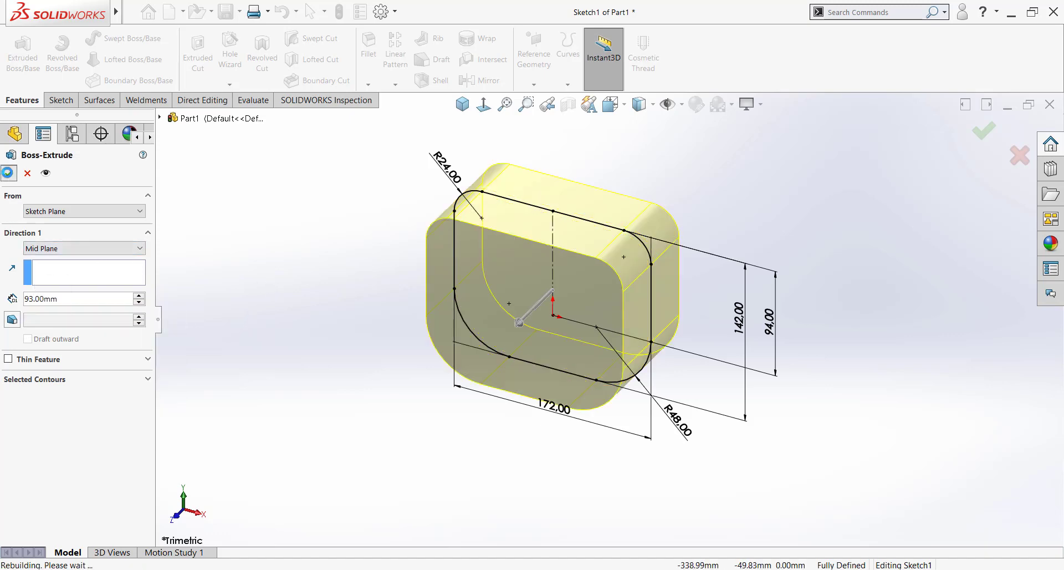
- Start a new sketch on the block's top face, checking the reference drawing
{"action": "left_click", "coordinate": [554, 214]}
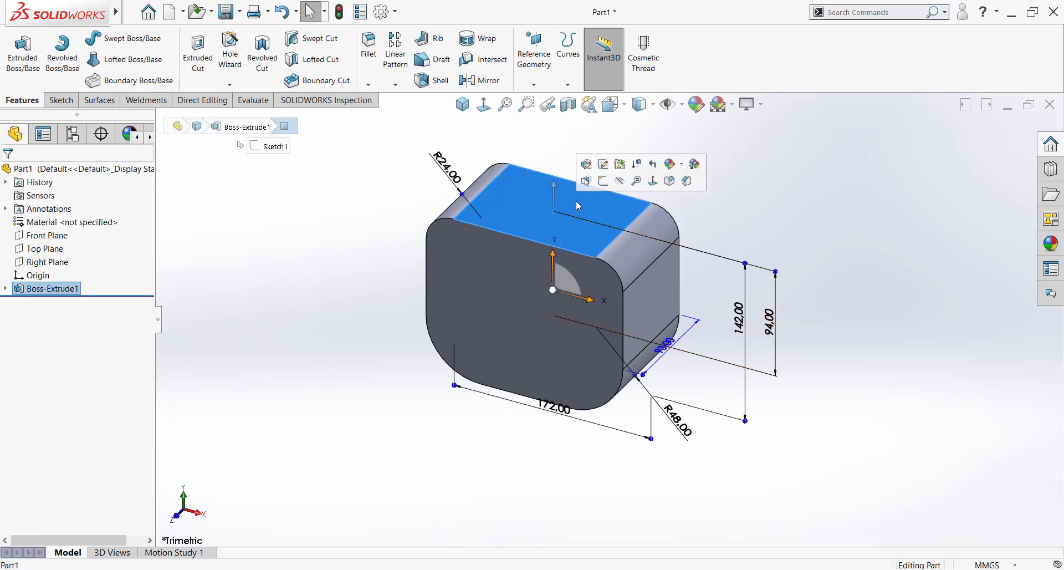
{"action": "left_click", "coordinate": [594, 180]}
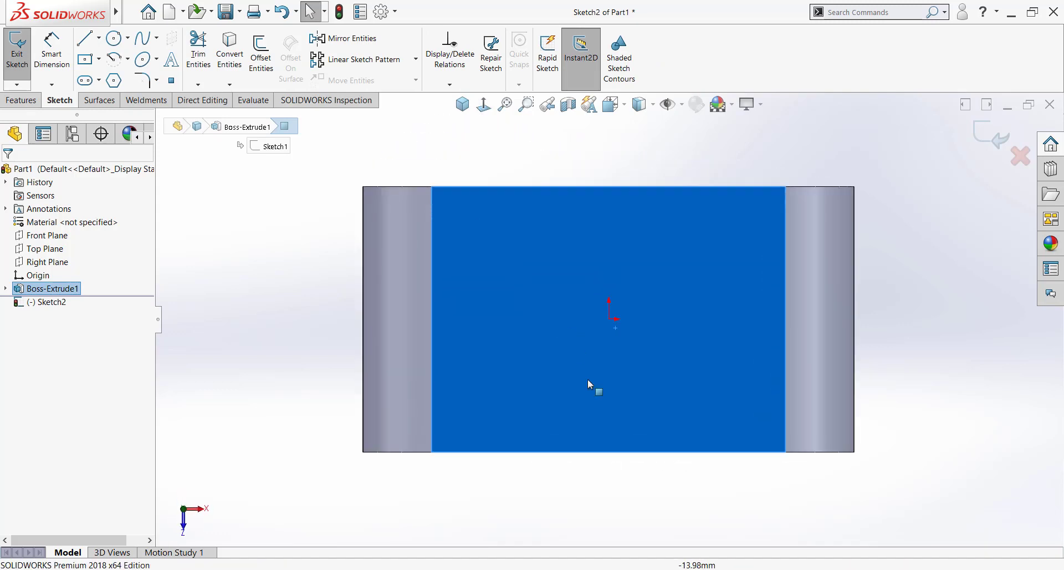
{"action": "key", "text": "alt+Tab"}
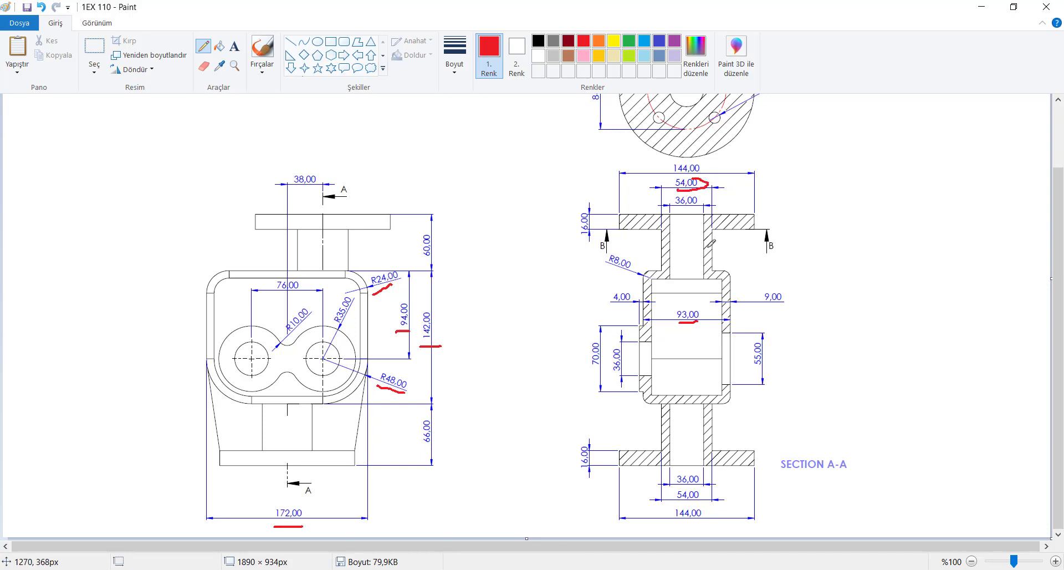
{"action": "key", "text": "alt+Tab"}
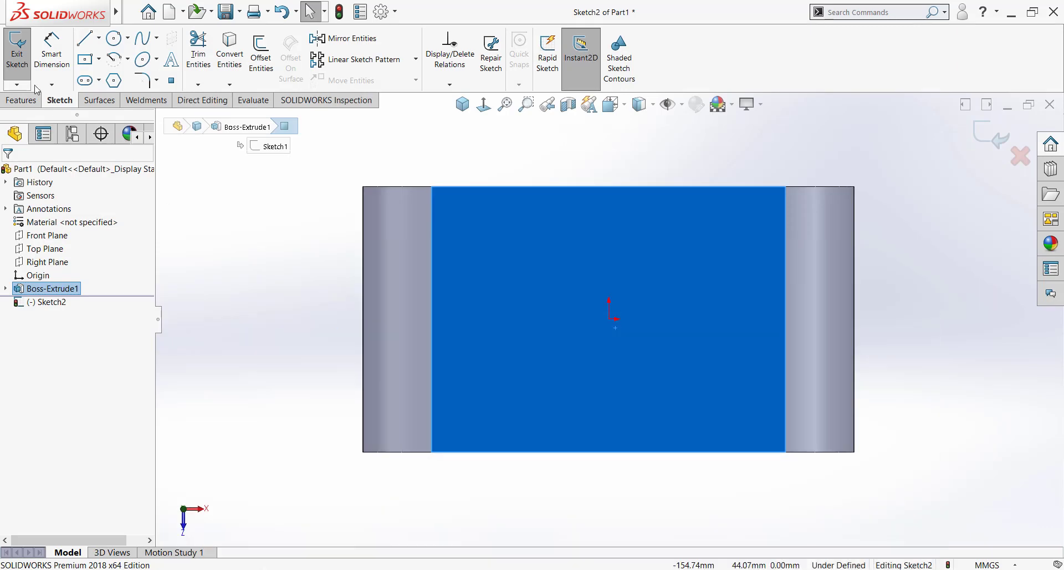
- Draw a circle on the top face and dimension its diameter 54 mm
{"action": "left_click", "coordinate": [733, 315]}
{"action": "left_click", "coordinate": [783, 264]}
{"action": "key", "text": "Escape"}
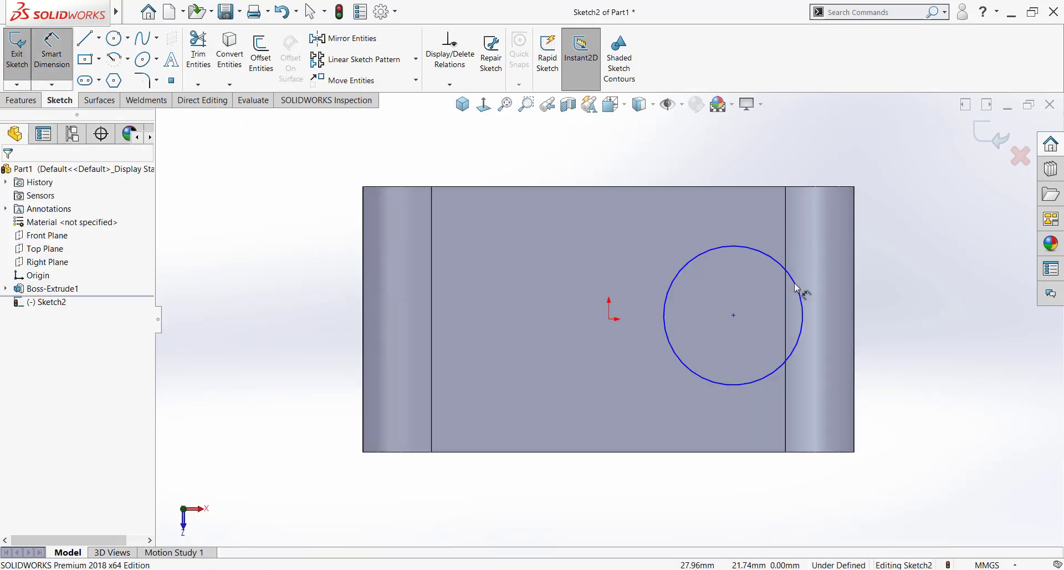
{"action": "left_click", "coordinate": [801, 297]}
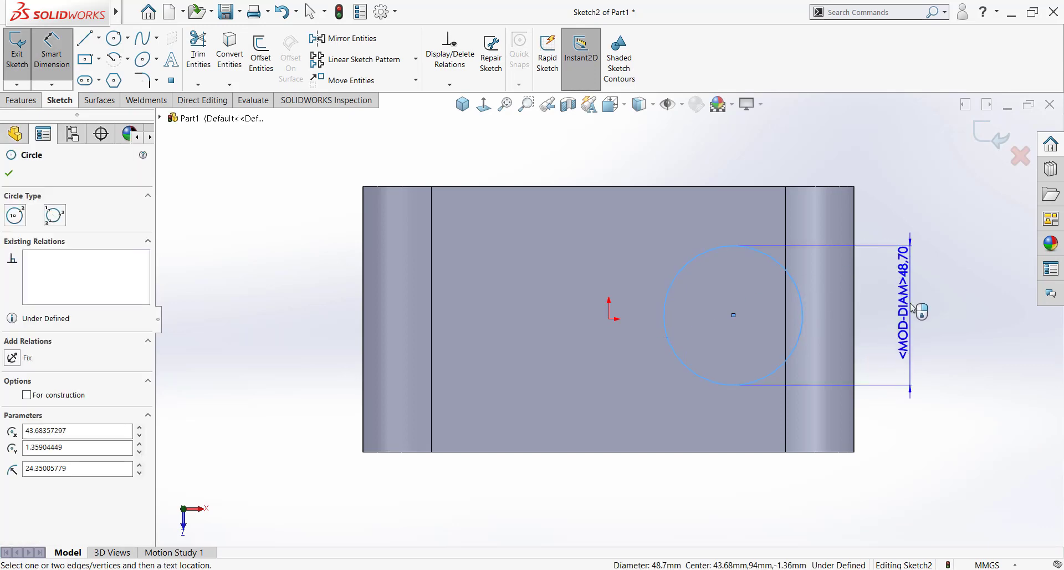
{"action": "left_click", "coordinate": [913, 308]}
{"action": "type", "text": "4"}
{"action": "key", "text": "Escape"}
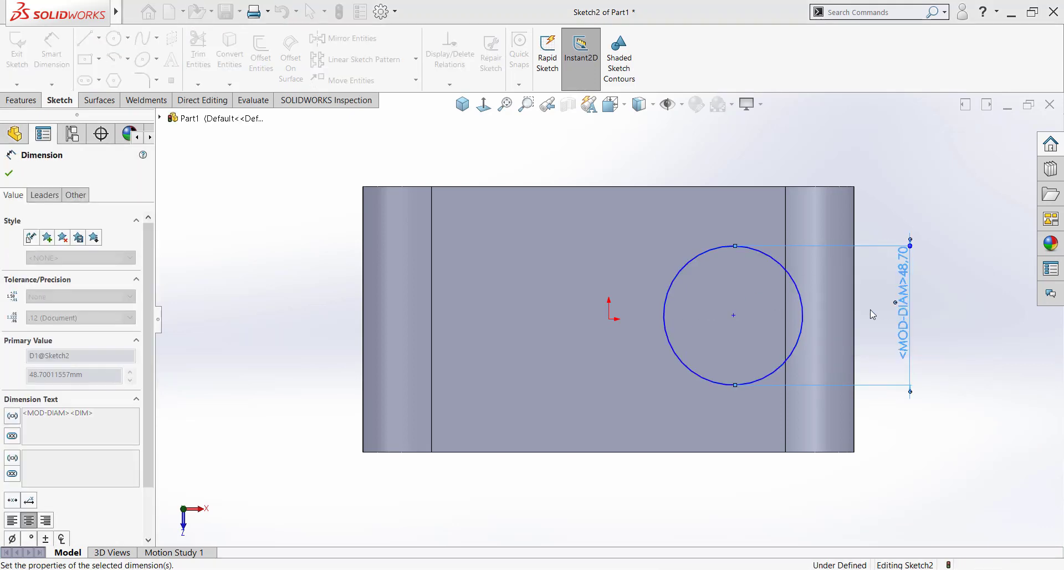
{"action": "key", "text": "Escape"}
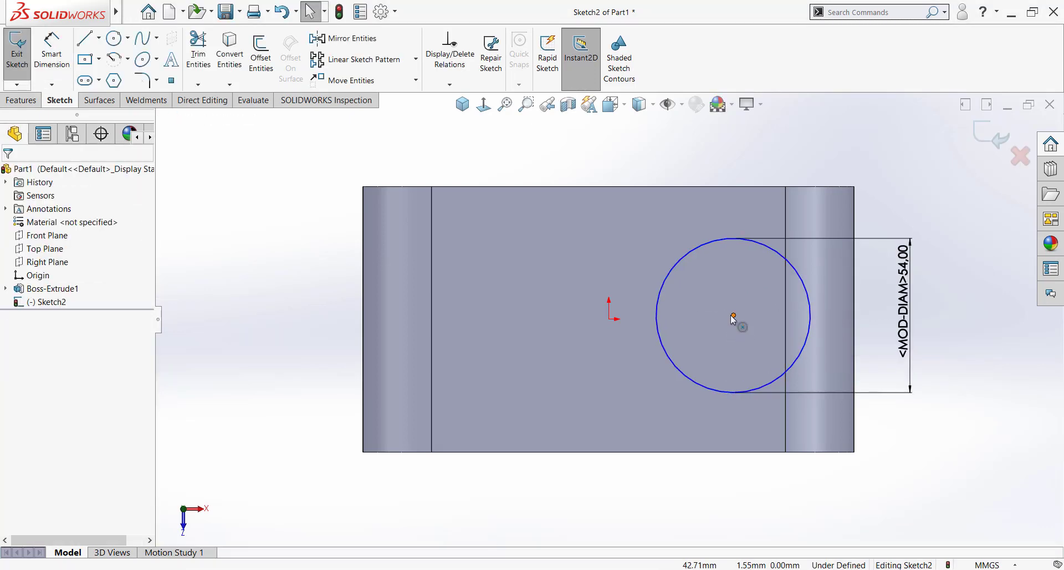
- Make the circle centre horizontal with the origin, 38 mm away, and begin extruding it
{"action": "left_click", "coordinate": [733, 316]}
{"action": "left_click", "coordinate": [609, 319], "text": "ctrl"}
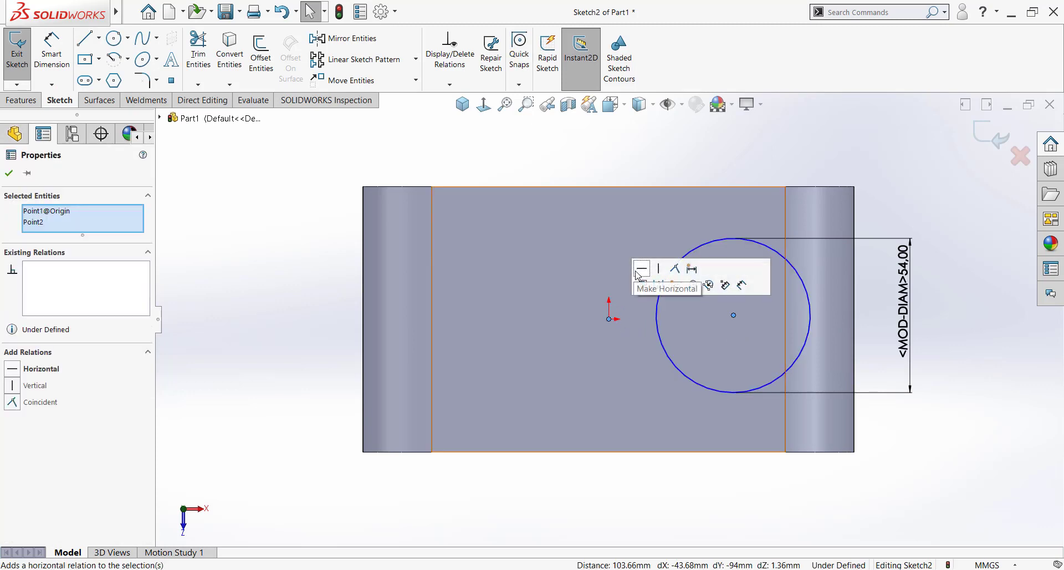
{"action": "left_click", "coordinate": [641, 271]}
{"action": "key", "text": "Escape"}
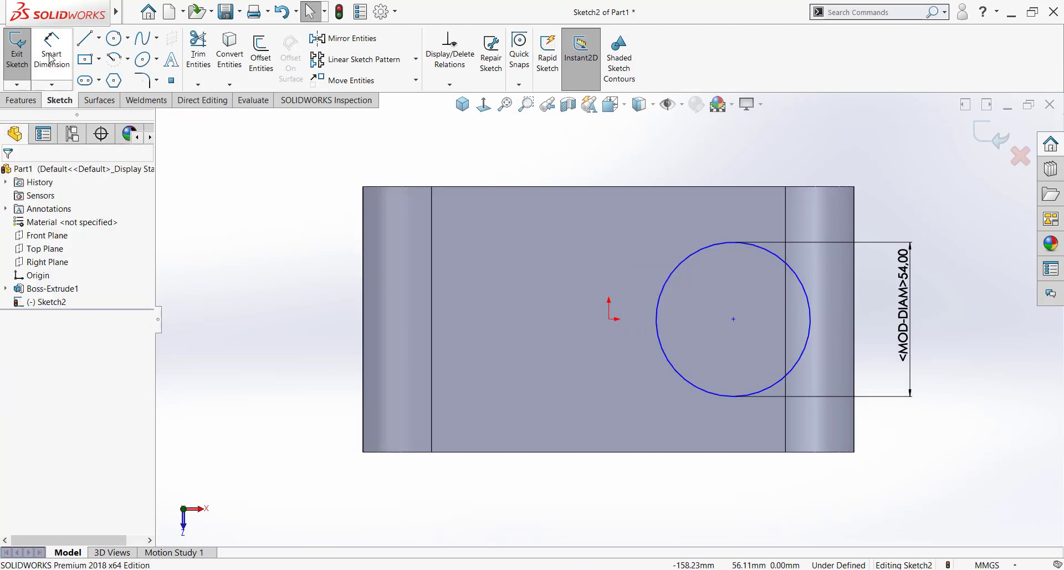
{"action": "left_click", "coordinate": [731, 395]}
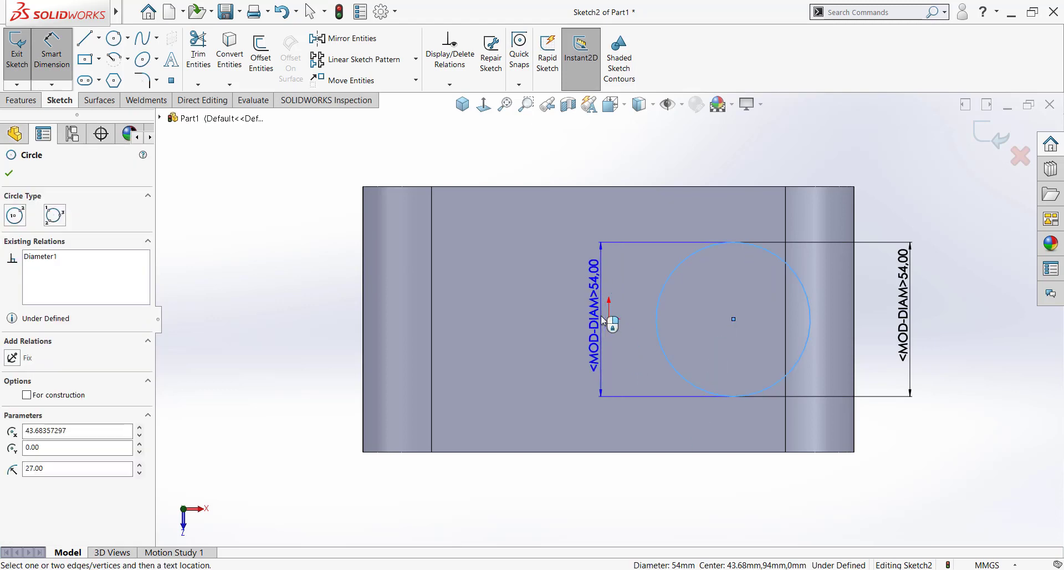
{"action": "left_click", "coordinate": [610, 320]}
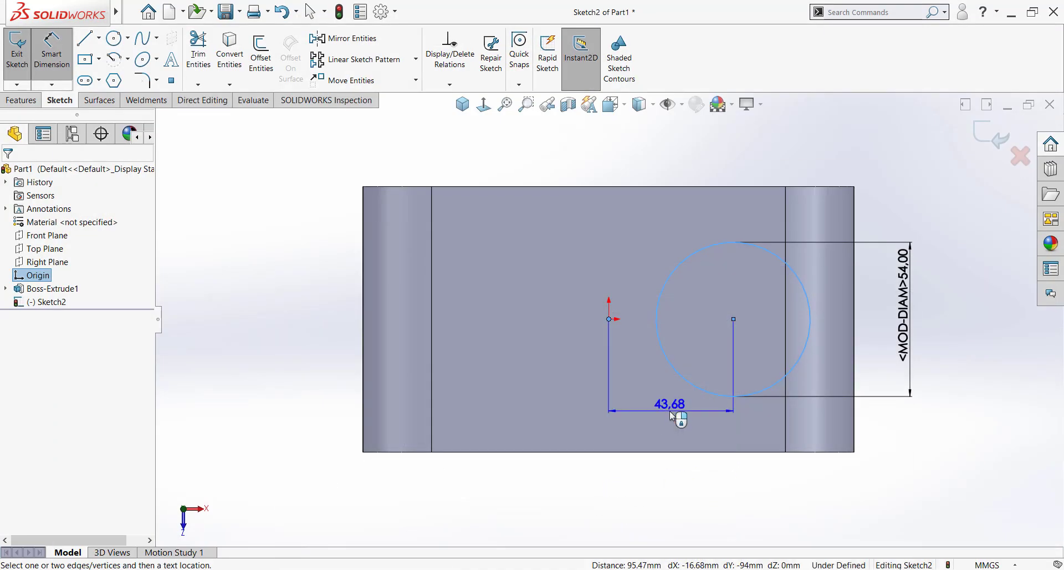
{"action": "left_click", "coordinate": [673, 420]}
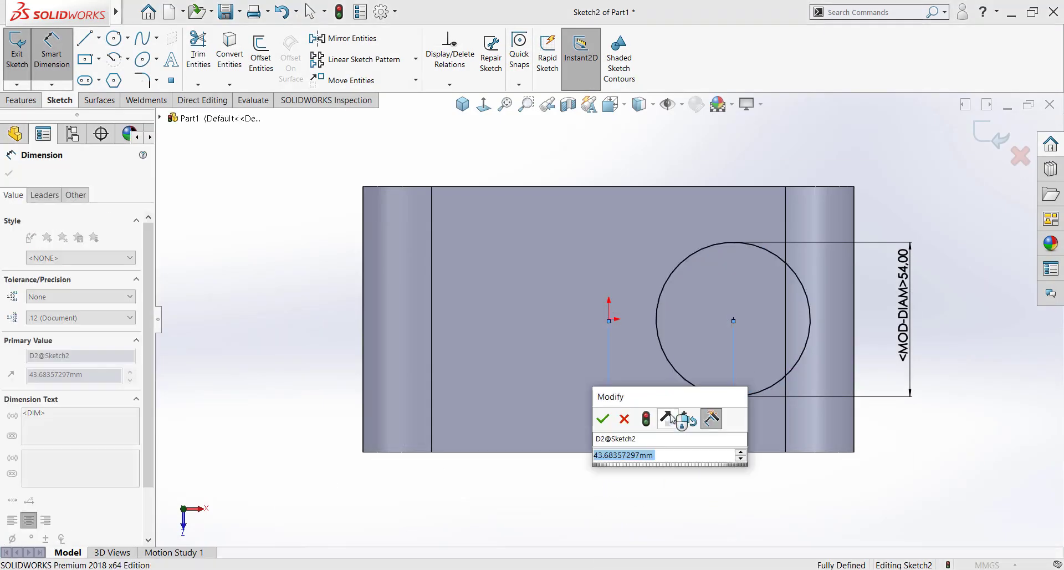
{"action": "type", "text": "38"}
{"action": "key", "text": "Return"}
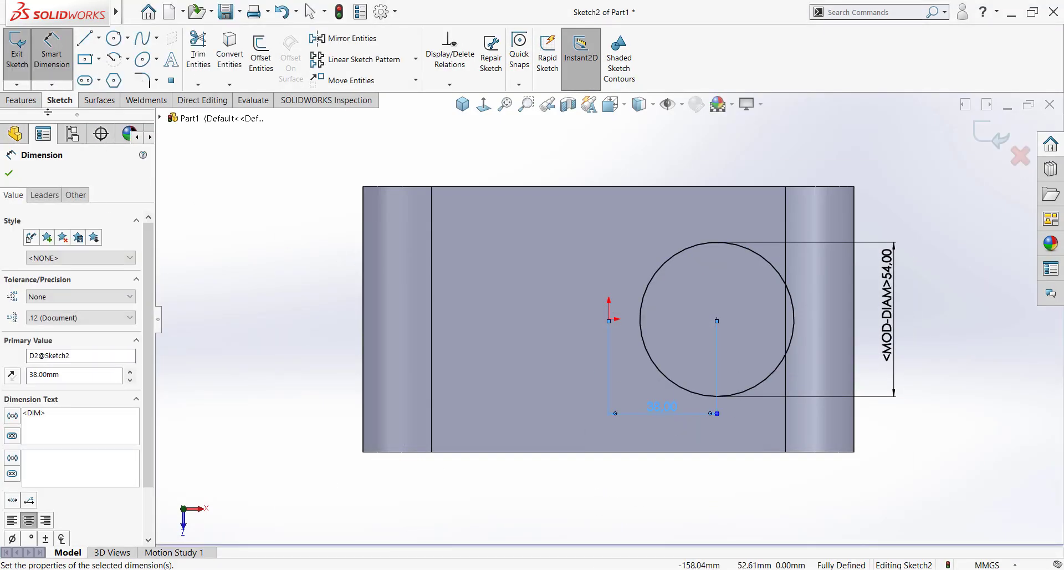
{"action": "left_click", "coordinate": [21, 100]}
{"action": "left_click", "coordinate": [22, 51]}
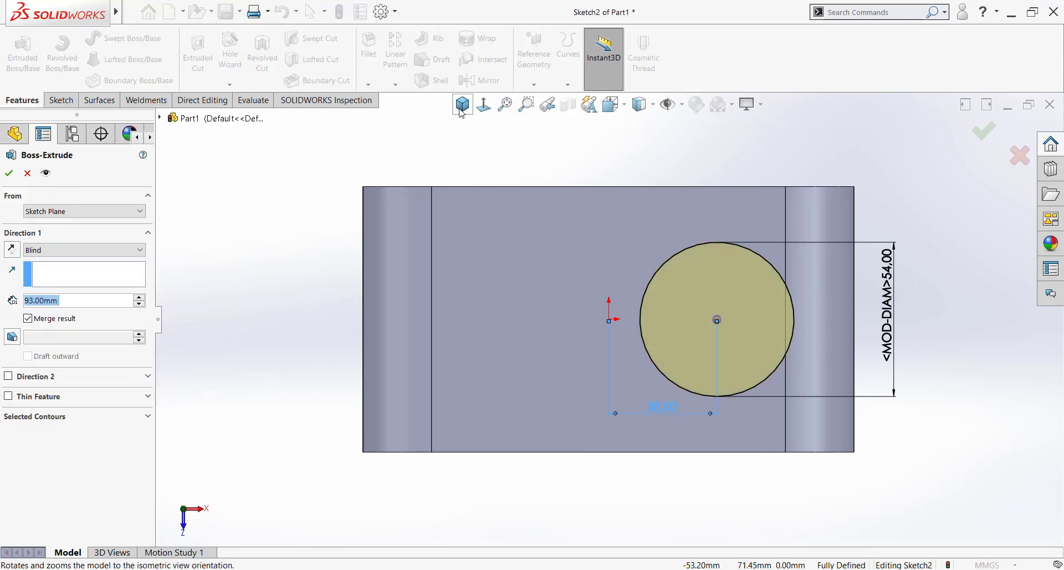
- Switch to isometric view and extrude the circle 60 mm into a cylinder
{"action": "left_click", "coordinate": [461, 109]}
{"action": "key", "text": "alt+Tab"}
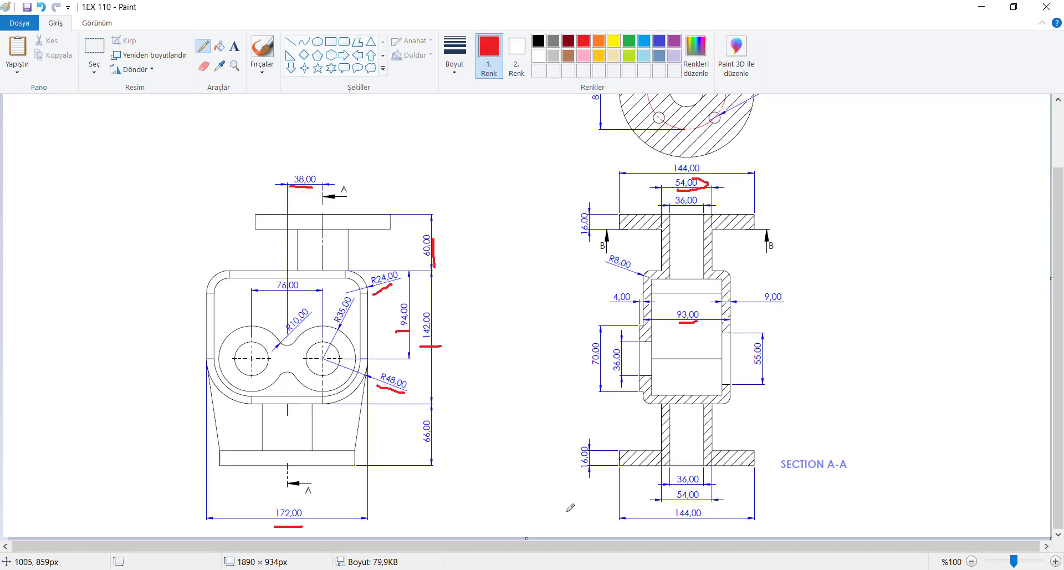
{"action": "key", "text": "alt+Tab"}
{"action": "type", "text": "93"}
{"action": "key", "text": "Return"}
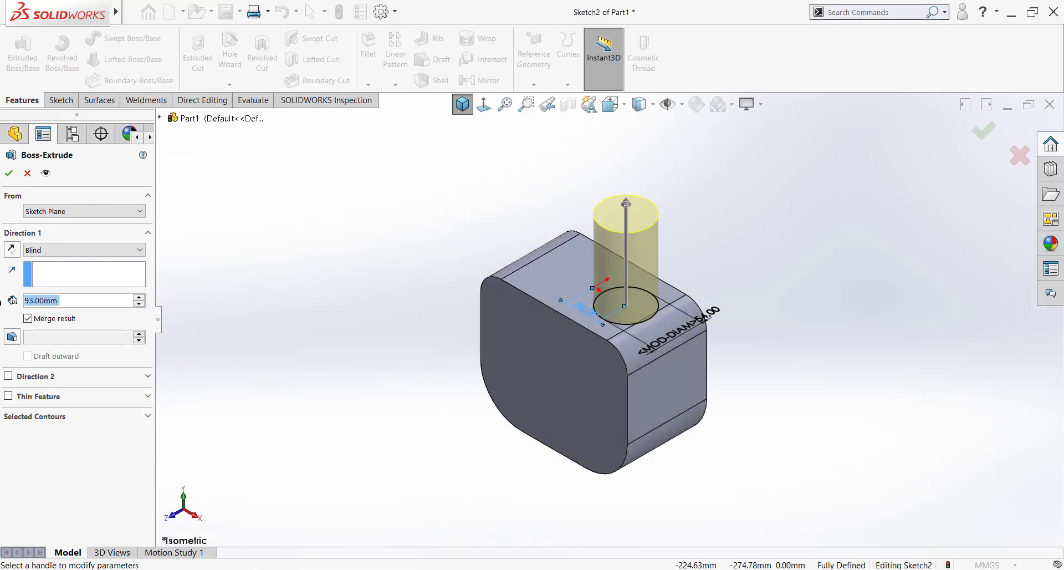
{"action": "type", "text": "60"}
{"action": "key", "text": "Return"}
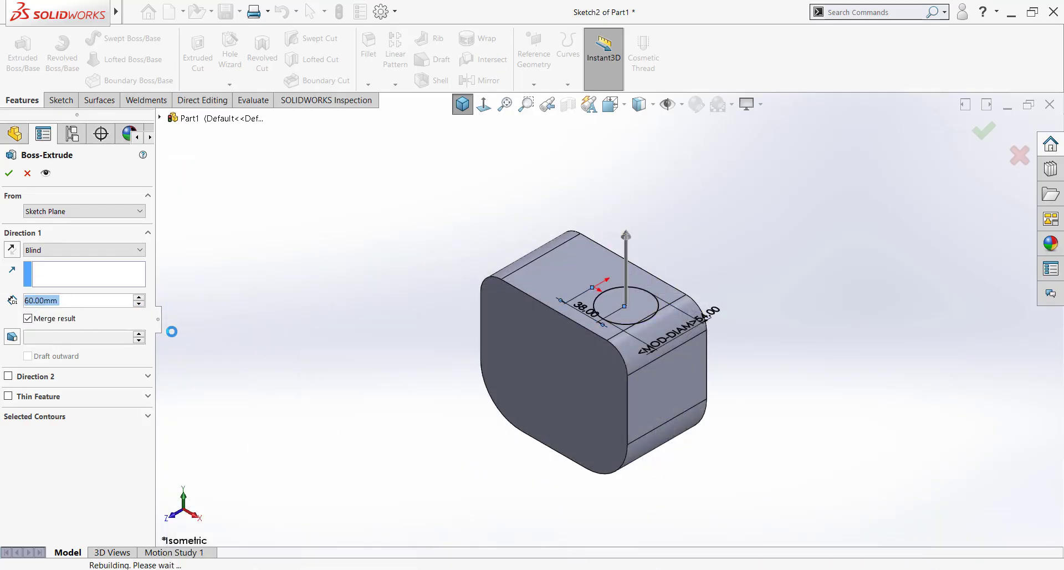
- Orbit and zoom in to inspect the joint between the cylinder and the block
{"action": "left_click", "coordinate": [395, 321]}
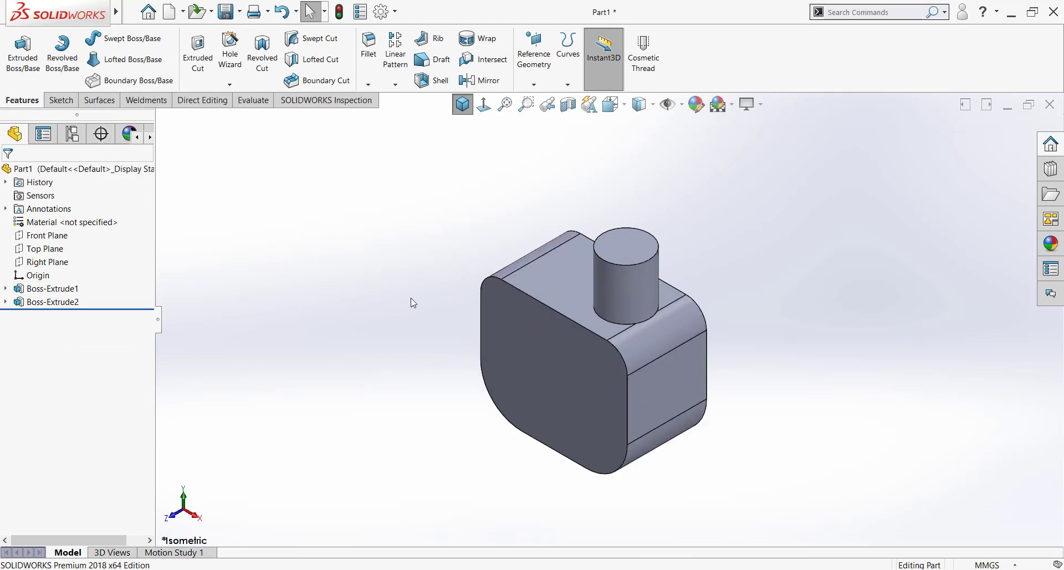
{"action": "middle_click_drag", "start_coordinate": [413, 302], "coordinate": [503, 251]}
{"action": "scroll", "coordinate": [607, 289], "scroll_direction": "down", "scroll_amount": 6}
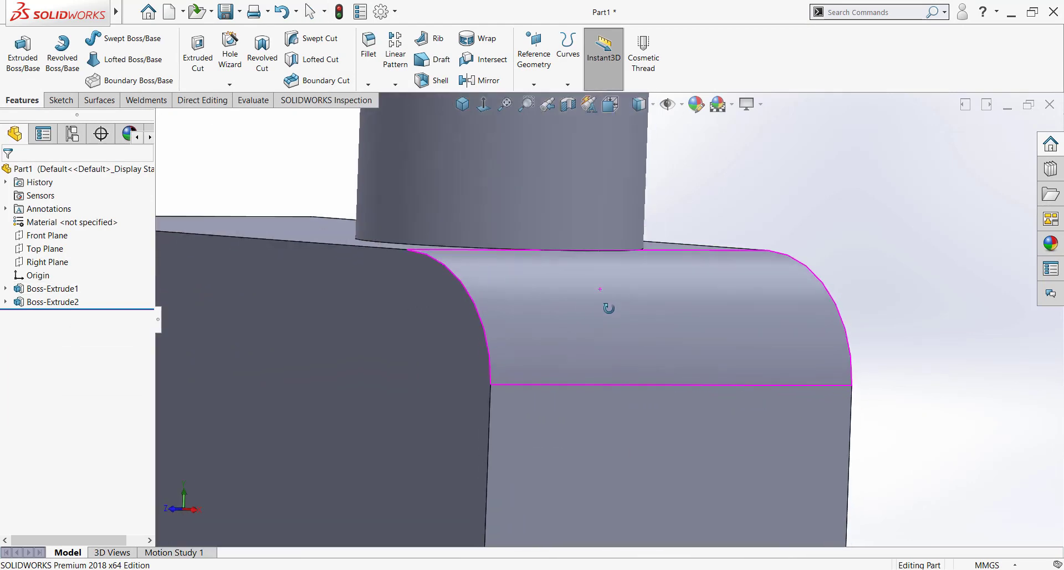
{"action": "middle_click_drag", "start_coordinate": [608, 309], "coordinate": [614, 328]}
{"action": "scroll", "coordinate": [593, 278], "scroll_direction": "down", "scroll_amount": 3}
{"action": "scroll", "coordinate": [588, 266], "scroll_direction": "down", "scroll_amount": 2}
{"action": "mouse_move", "coordinate": [592, 284]}
{"action": "middle_mouse_down"}
{"action": "mouse_move", "coordinate": [589, 256]}
{"action": "mouse_move", "coordinate": [597, 290]}
{"action": "middle_mouse_up"}
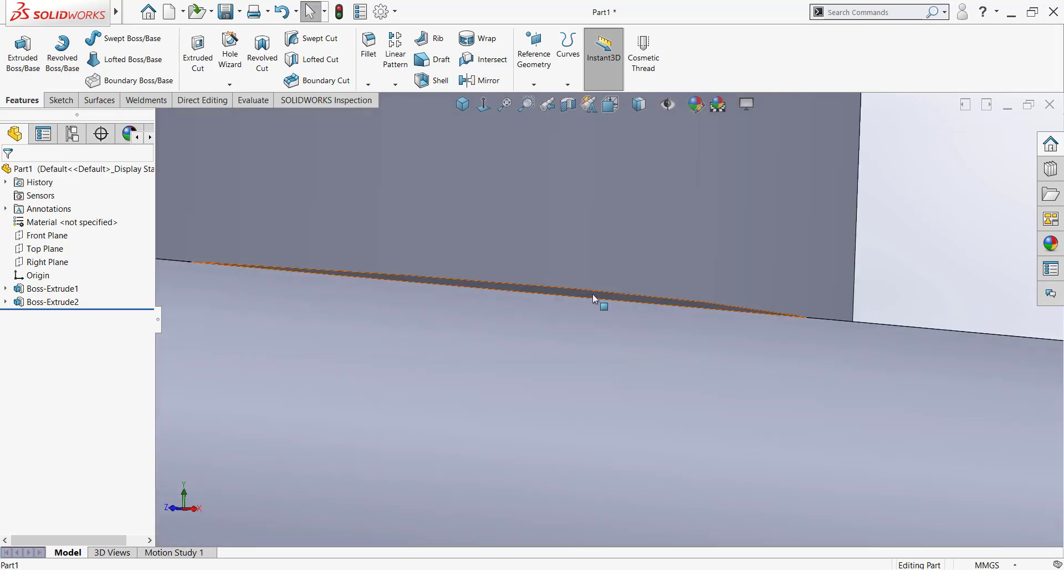
{"action": "left_click", "coordinate": [592, 295]}
{"action": "scroll", "coordinate": [577, 305], "scroll_direction": "up", "scroll_amount": 2}
{"action": "scroll", "coordinate": [571, 318], "scroll_direction": "up", "scroll_amount": 4}
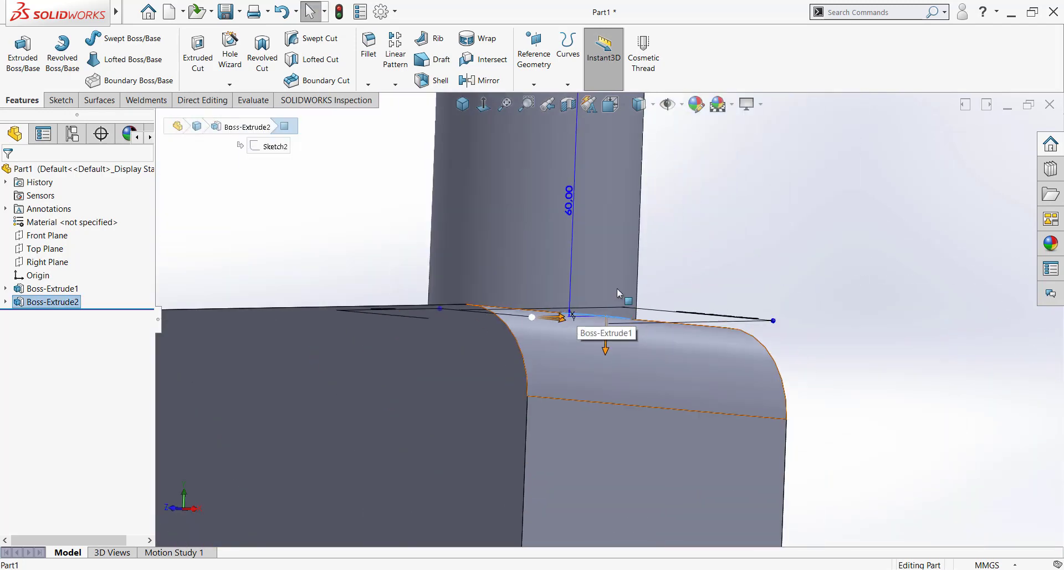
- Edit Boss-Extrude2 to add a 10 mm second-direction extrusion
{"action": "left_click", "coordinate": [53, 301]}
{"action": "left_click", "coordinate": [68, 271]}
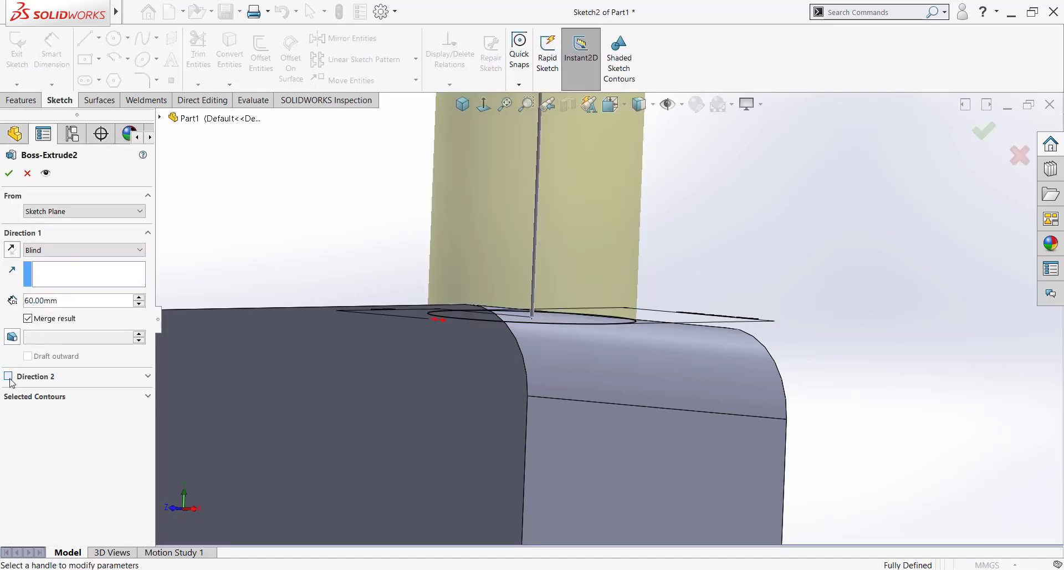
{"action": "left_click", "coordinate": [9, 376]}
{"action": "type", "text": "10"}
{"action": "key", "text": "Return"}
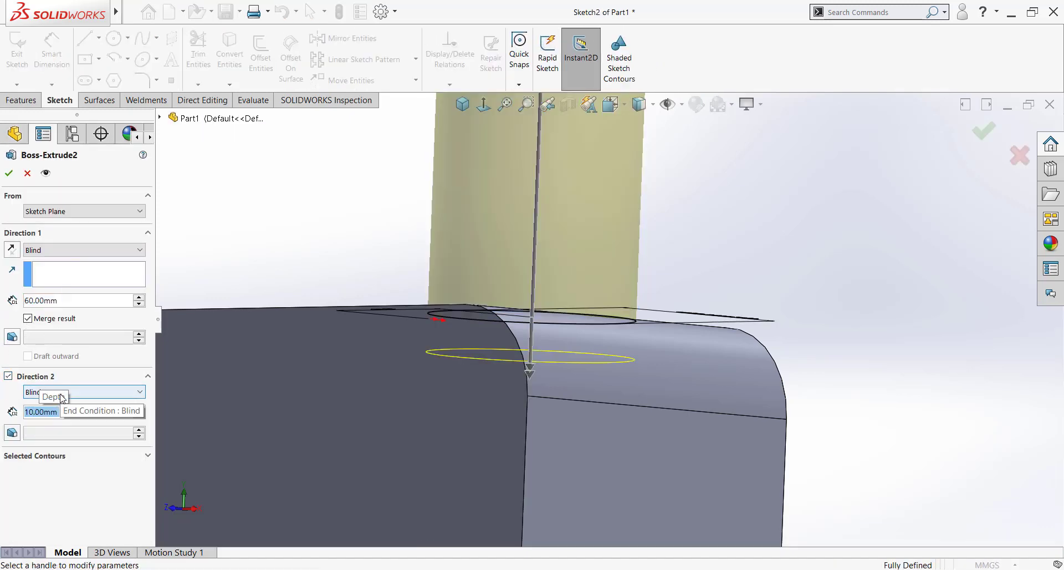
- Return to isometric view and orbit the part to show its underside
{"action": "left_click", "coordinate": [786, 298]}
{"action": "scroll", "coordinate": [659, 325], "scroll_direction": "down", "scroll_amount": 3}
{"action": "scroll", "coordinate": [699, 280], "scroll_direction": "down", "scroll_amount": 3}
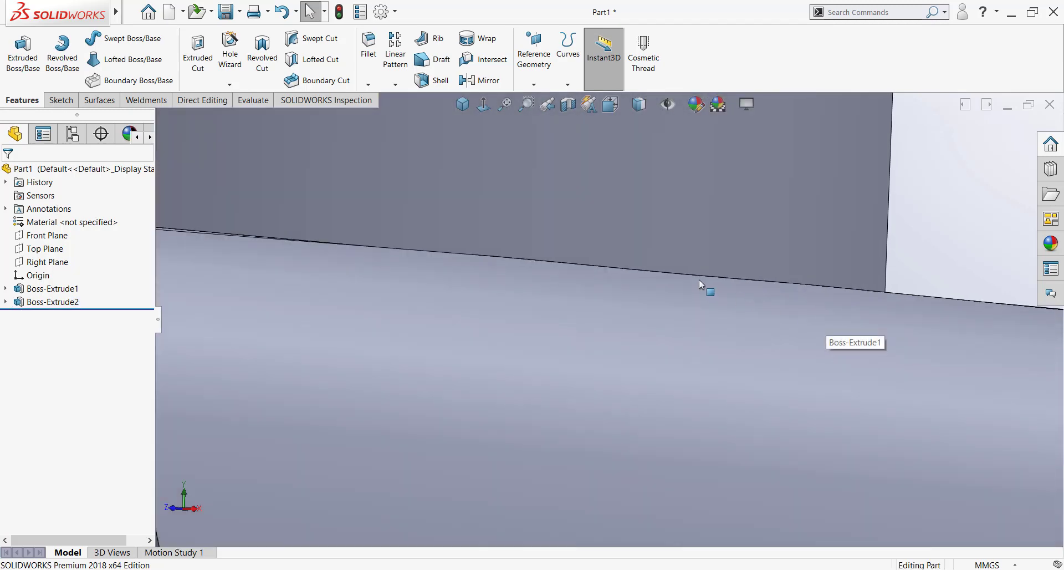
{"action": "scroll", "coordinate": [667, 302], "scroll_direction": "up", "scroll_amount": 5}
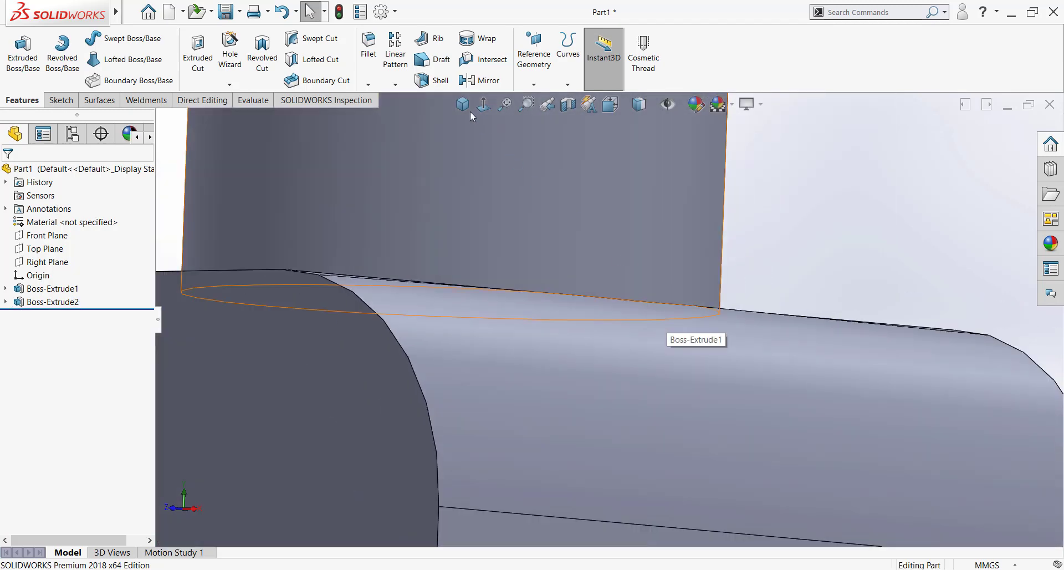
{"action": "key", "text": "ctrl+7"}
{"action": "middle_click_drag", "start_coordinate": [495, 386], "coordinate": [578, 340]}
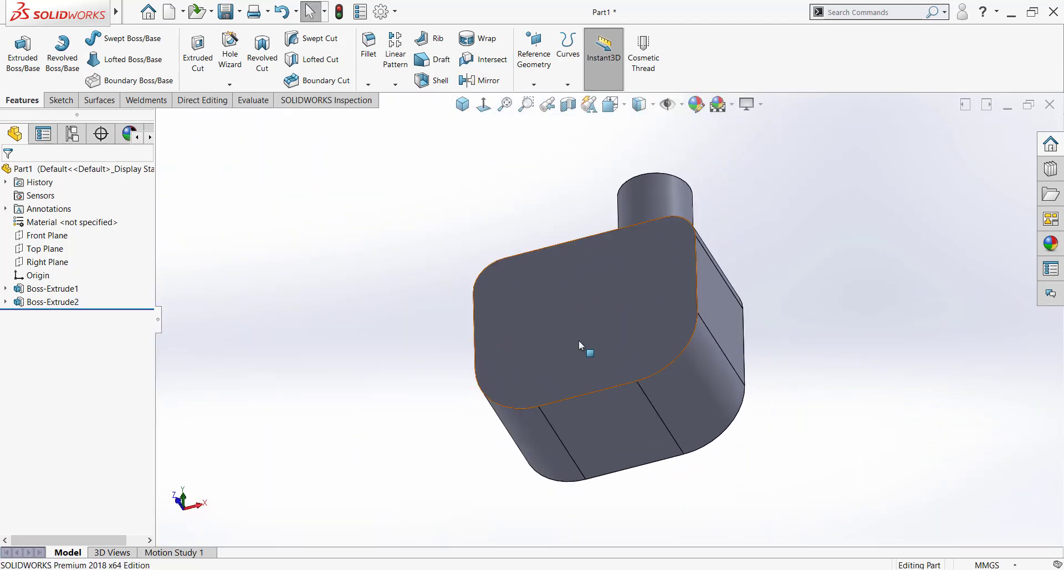
- Sketch a 54 mm diameter circle centred on the origin on the bottom face
{"action": "left_click", "coordinate": [608, 416]}
{"action": "left_click", "coordinate": [658, 384]}
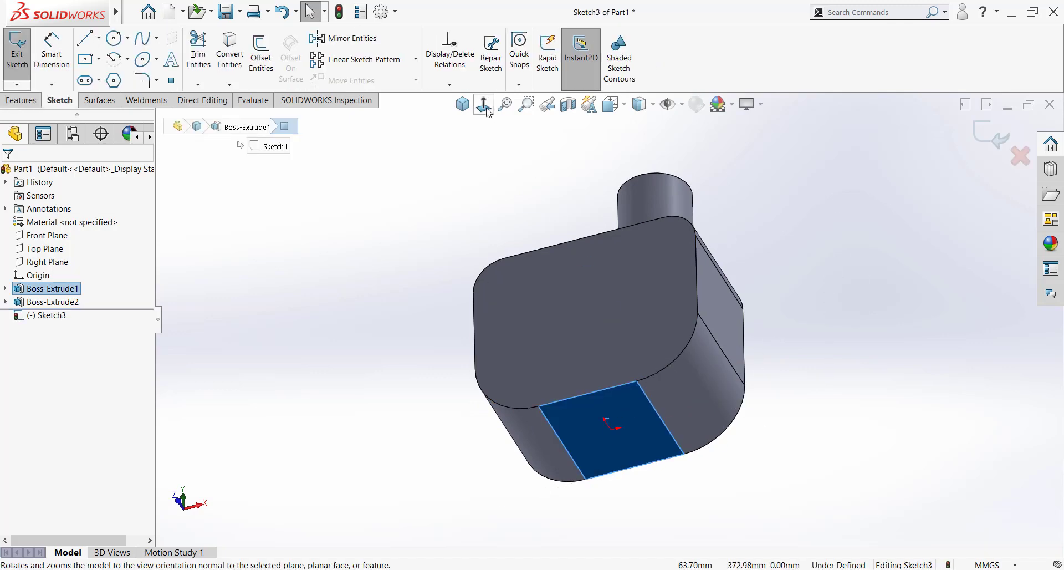
{"action": "left_click", "coordinate": [113, 38]}
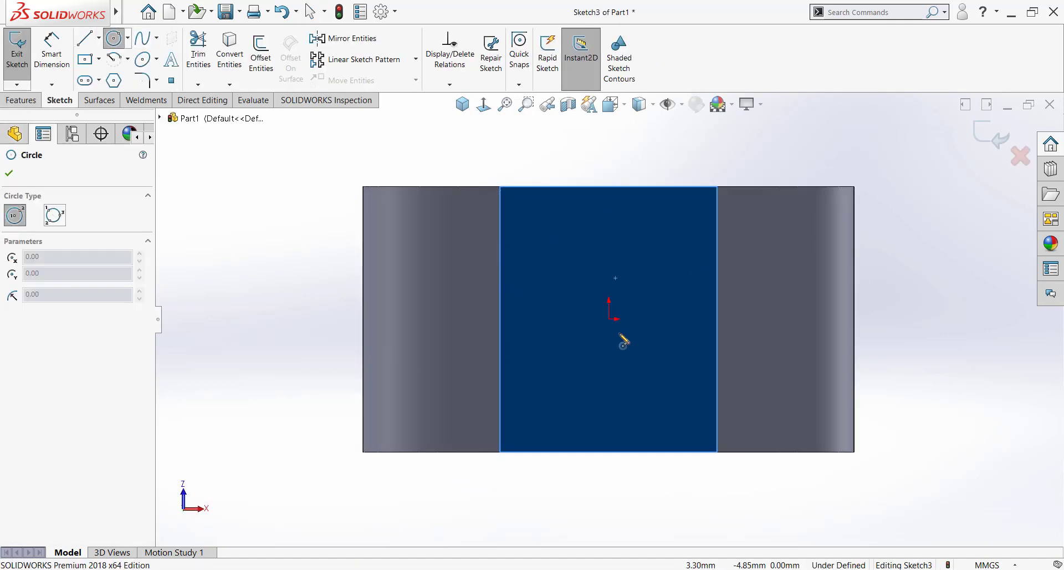
{"action": "left_click", "coordinate": [609, 320]}
{"action": "left_click", "coordinate": [681, 270]}
{"action": "left_click", "coordinate": [52, 50]}
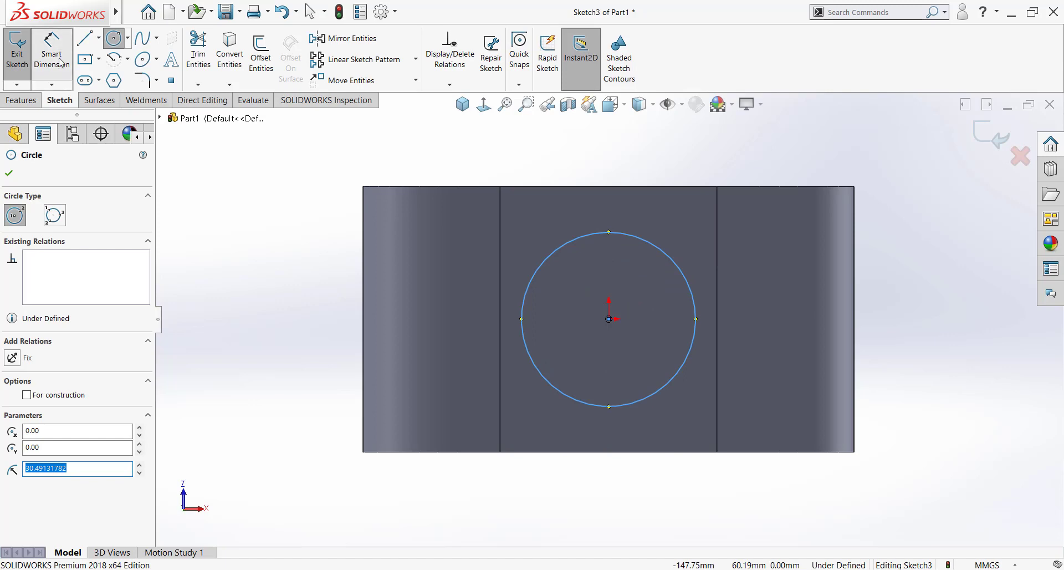
{"action": "key", "text": "alt+Tab"}
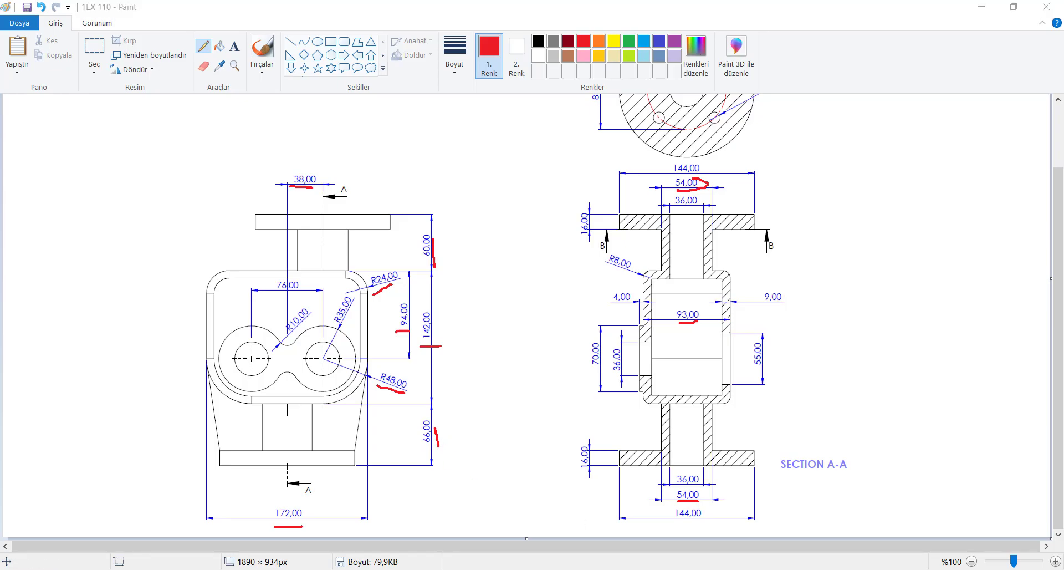
{"action": "key", "text": "alt+Tab"}
{"action": "left_click", "coordinate": [659, 396]}
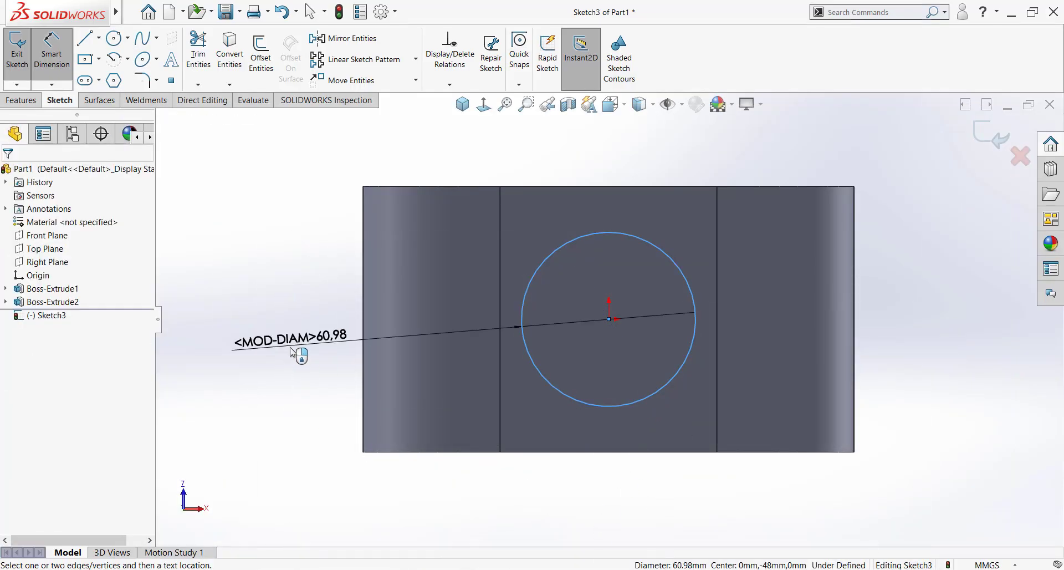
{"action": "left_click", "coordinate": [292, 352]}
{"action": "type", "text": "54"}
{"action": "key", "text": "Return"}
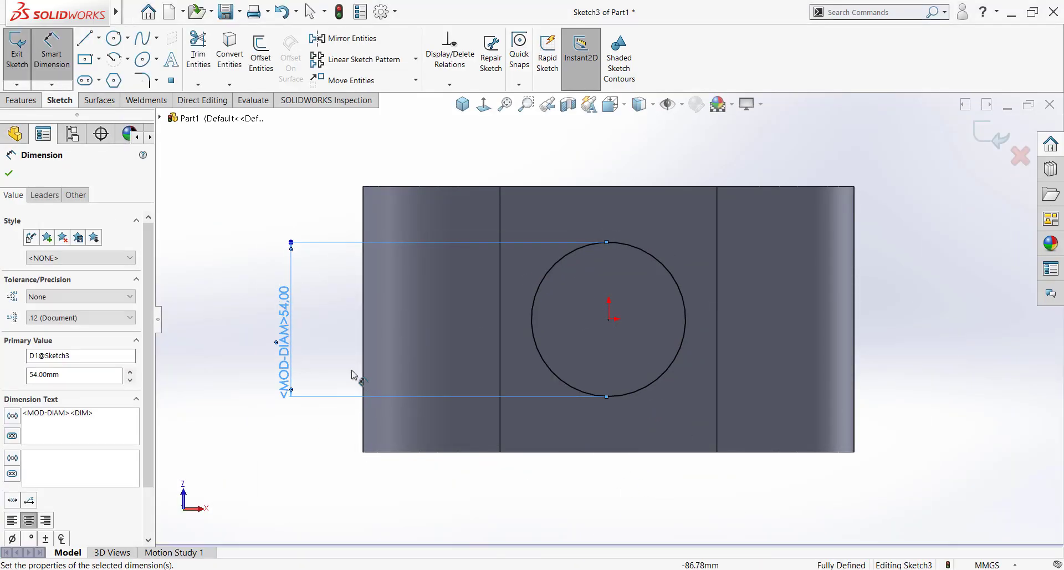
- Extrude the circle 66 mm as a boss, previewed in isometric view
{"action": "left_click", "coordinate": [22, 100]}
{"action": "left_click", "coordinate": [22, 52]}
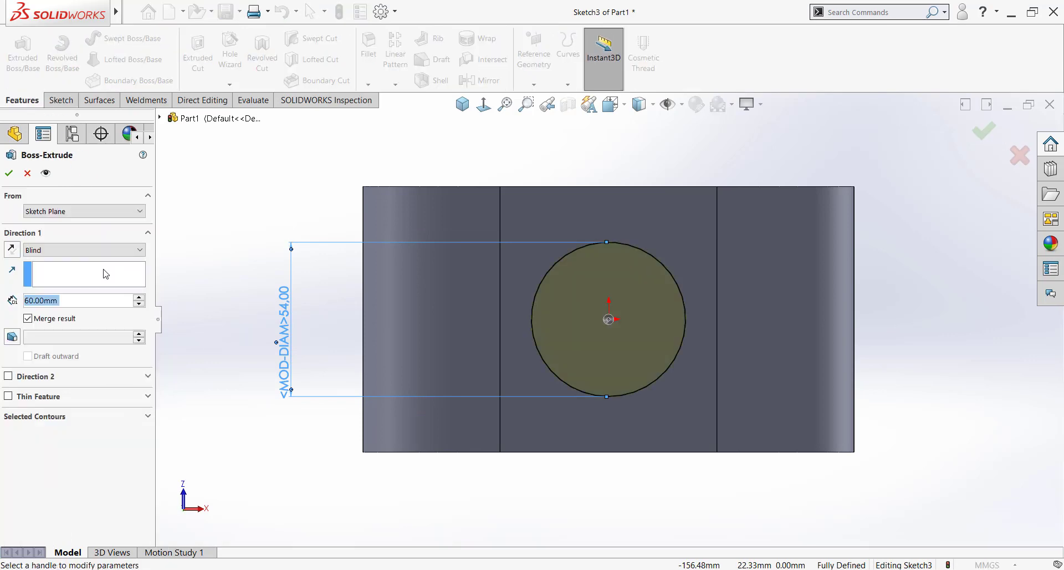
{"action": "type", "text": "66"}
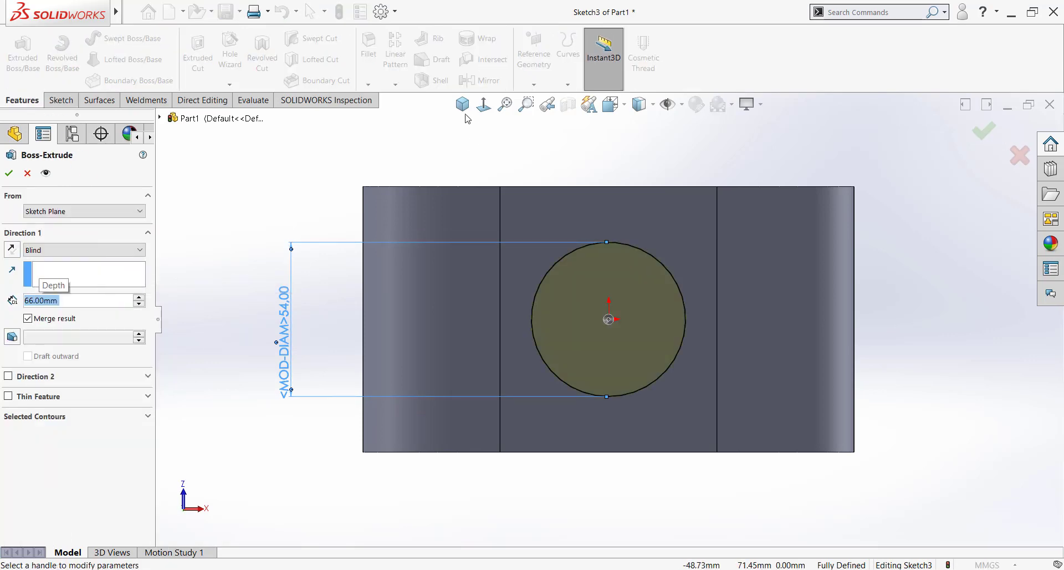
{"action": "left_click", "coordinate": [462, 103]}
{"action": "left_click", "coordinate": [459, 133]}
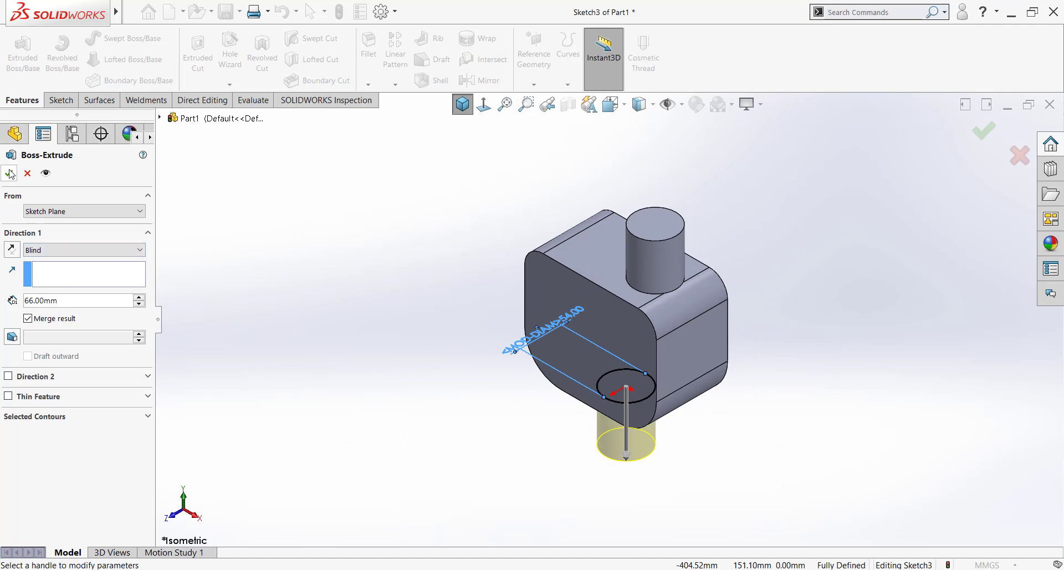
{"action": "left_click", "coordinate": [10, 174]}
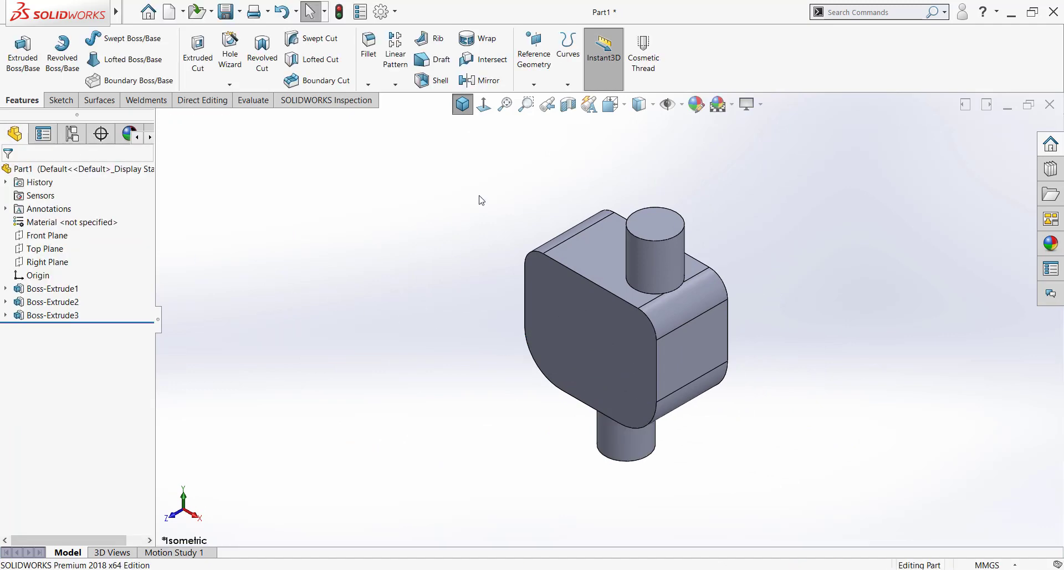
- Shell the housing with 9 mm walls, removing the top and bottom cylinder end faces
{"action": "left_click", "coordinate": [430, 82]}
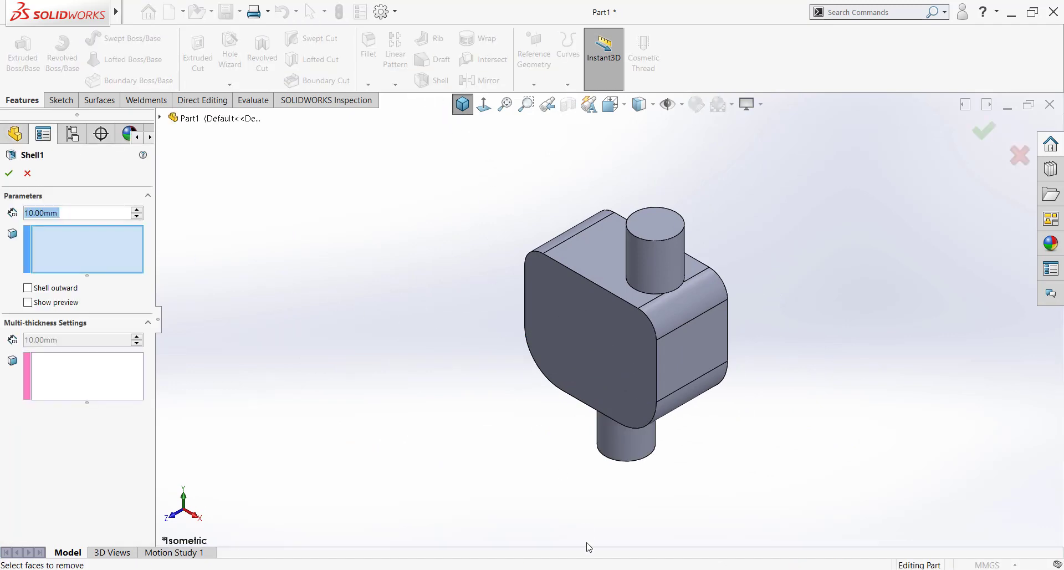
{"action": "key", "text": "alt+Tab"}
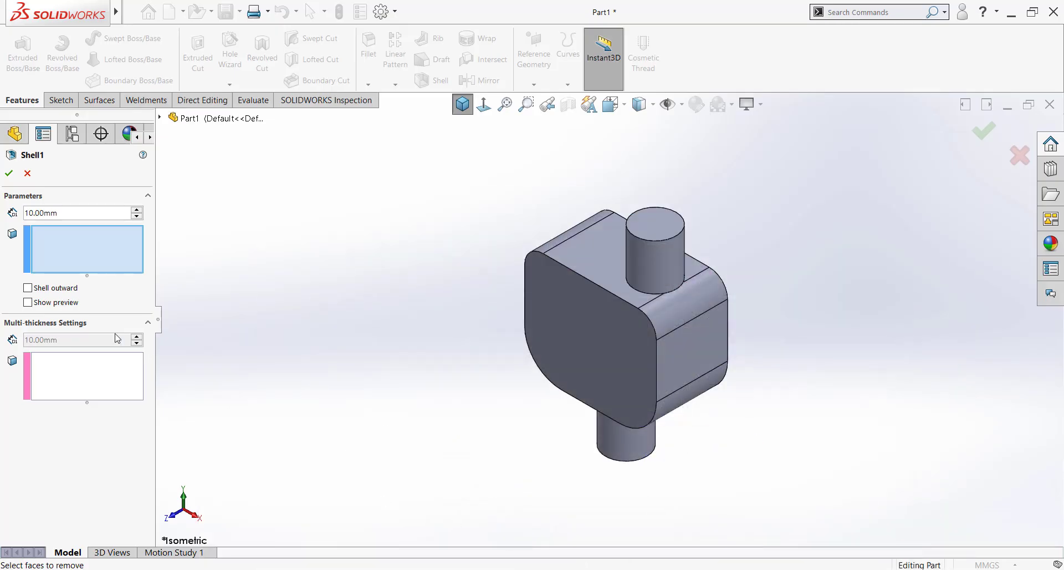
{"action": "left_click", "coordinate": [63, 304]}
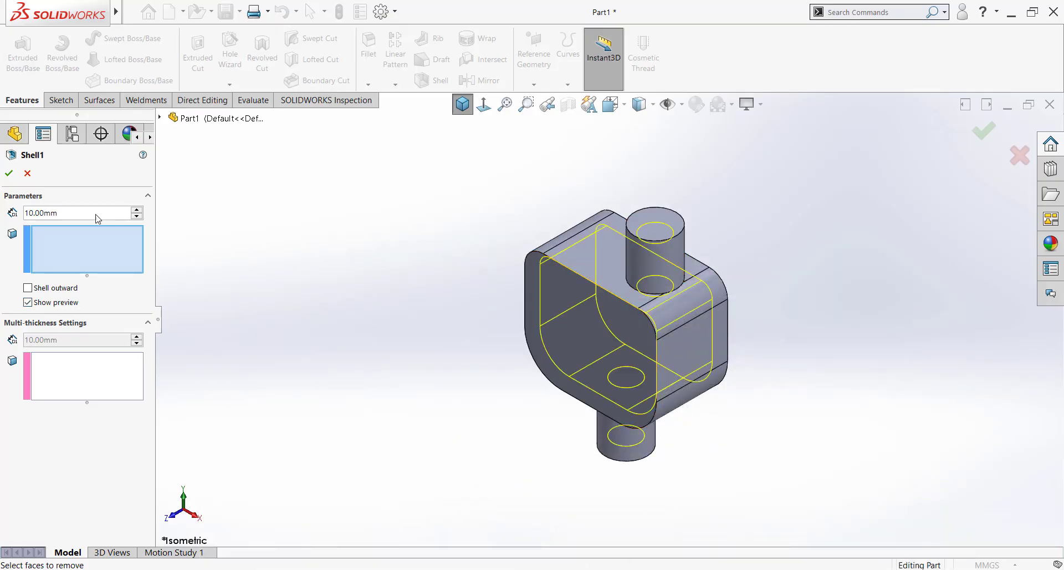
{"action": "double_click", "coordinate": [51, 217]}
{"action": "type", "text": "9"}
{"action": "key", "text": "Return"}
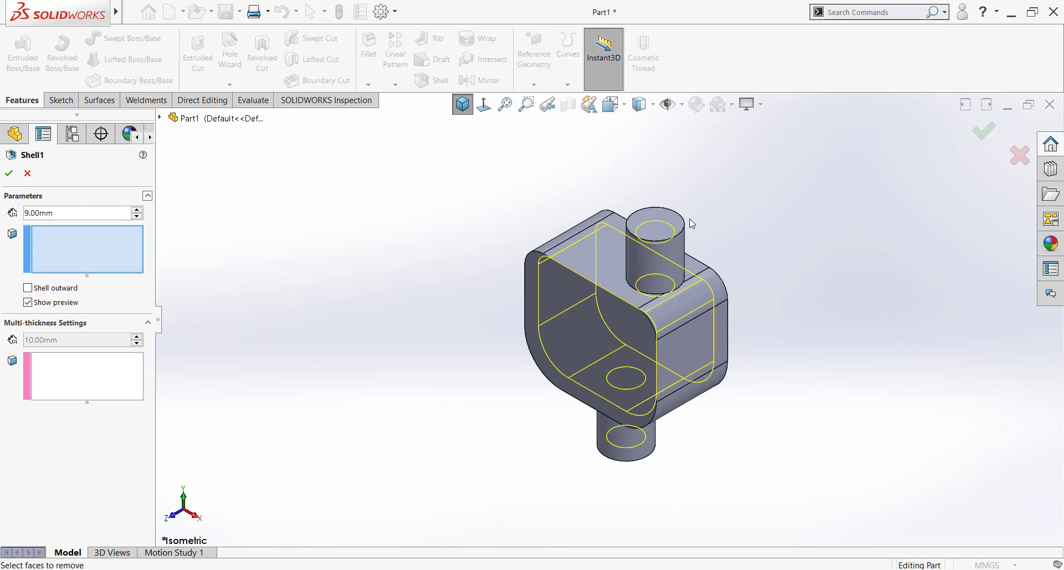
{"action": "left_click", "coordinate": [668, 228]}
{"action": "middle_click_drag", "start_coordinate": [668, 228], "coordinate": [634, 237]}
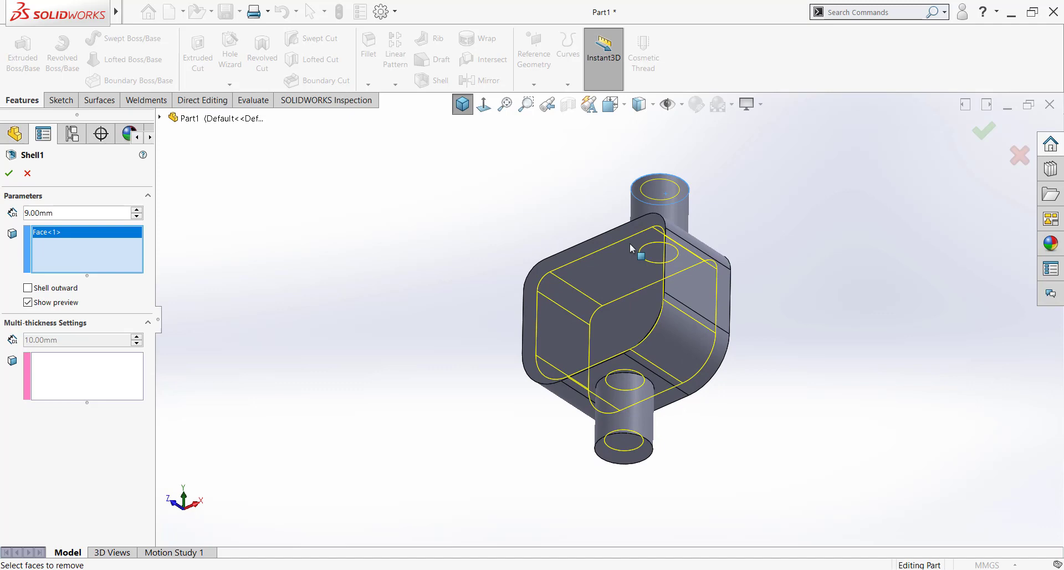
{"action": "left_click", "coordinate": [637, 454]}
{"action": "key", "text": "Return"}
{"action": "middle_click_drag", "start_coordinate": [532, 407], "coordinate": [567, 509]}
{"action": "scroll", "coordinate": [677, 228], "scroll_direction": "down", "scroll_amount": 3}
{"action": "scroll", "coordinate": [683, 161], "scroll_direction": "down", "scroll_amount": 2}
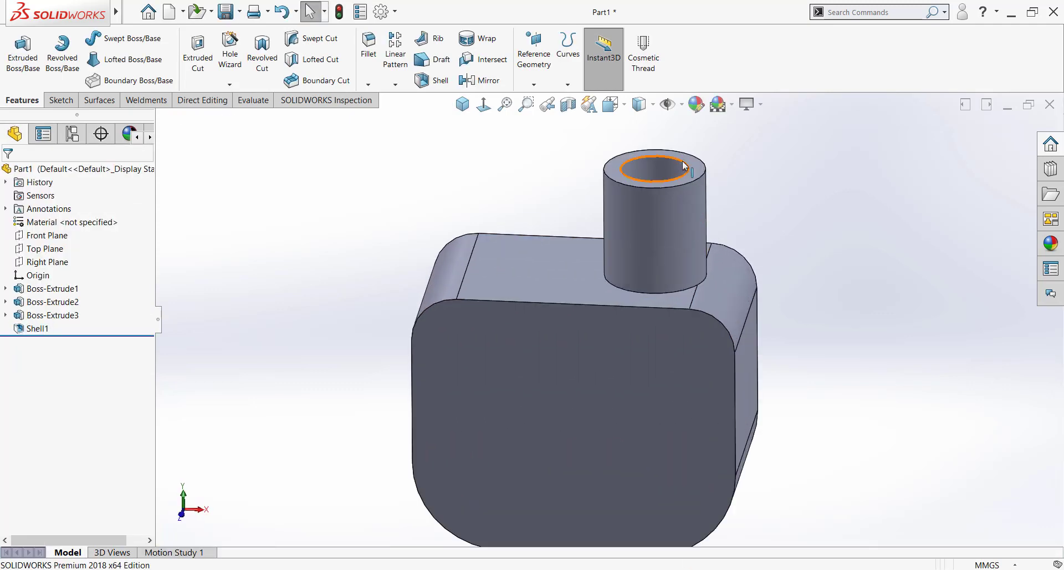
{"action": "left_click", "coordinate": [248, 101]}
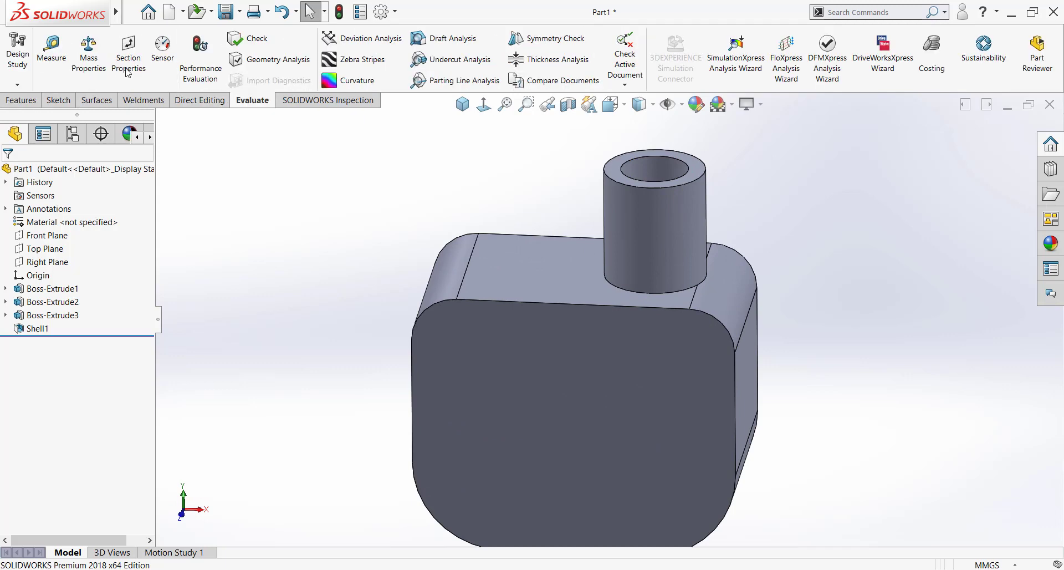
{"action": "left_click", "coordinate": [51, 47]}
{"action": "left_click", "coordinate": [640, 167]}
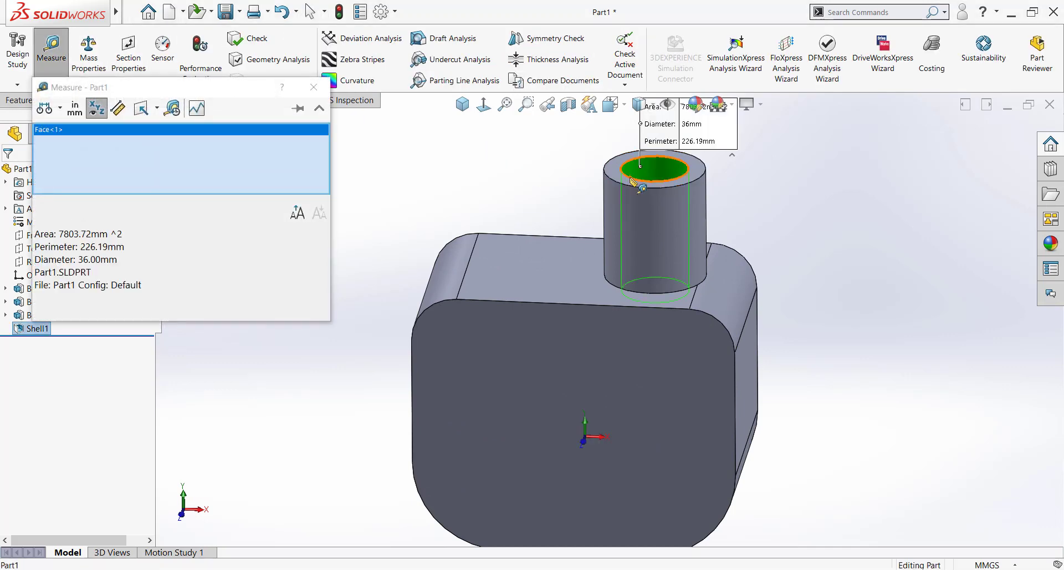
{"action": "left_click_drag", "start_coordinate": [659, 139], "coordinate": [559, 172]}
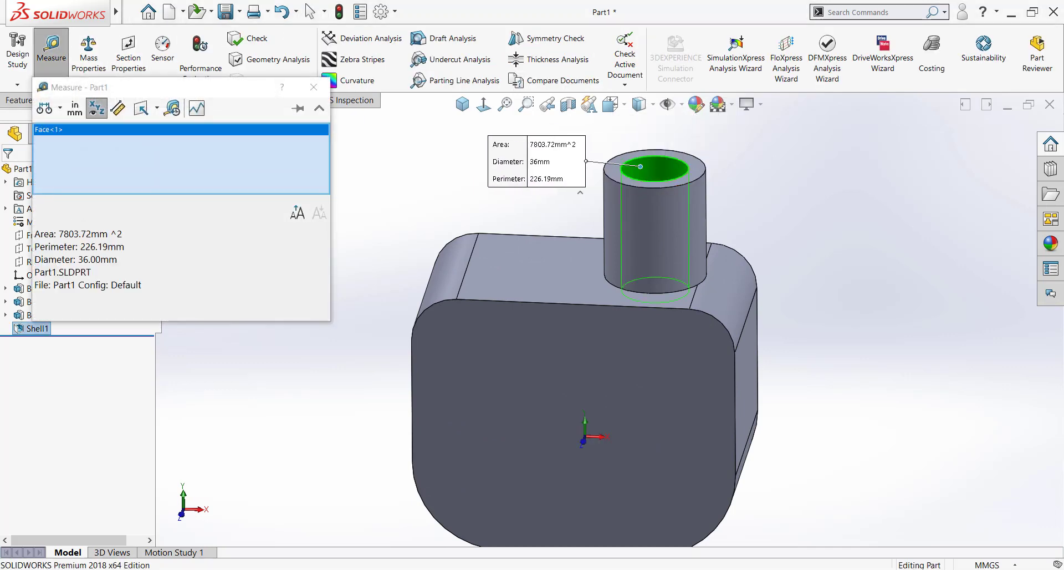
{"action": "left_click", "coordinate": [557, 168]}
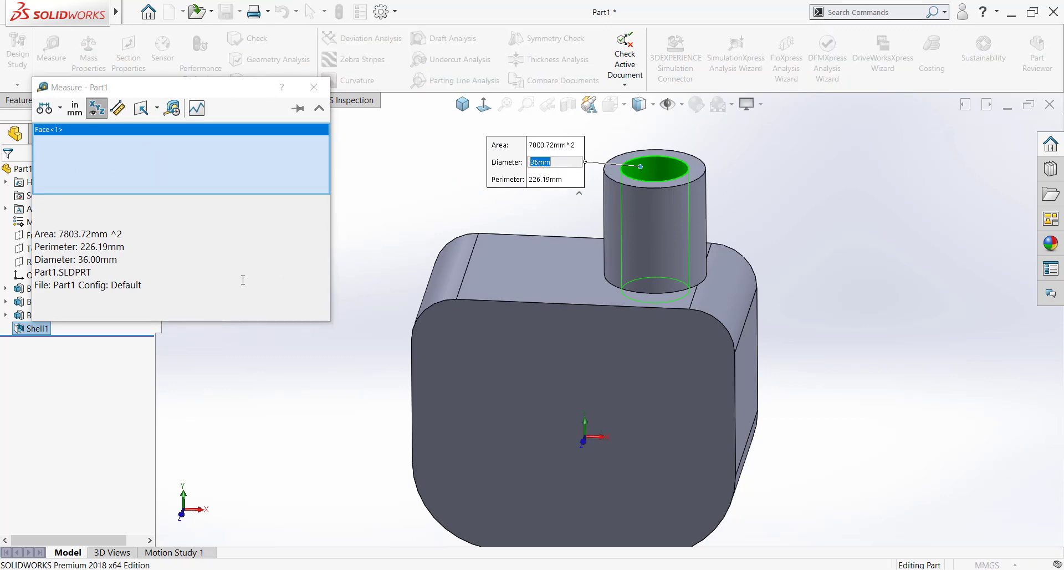
{"action": "double_click", "coordinate": [115, 262]}
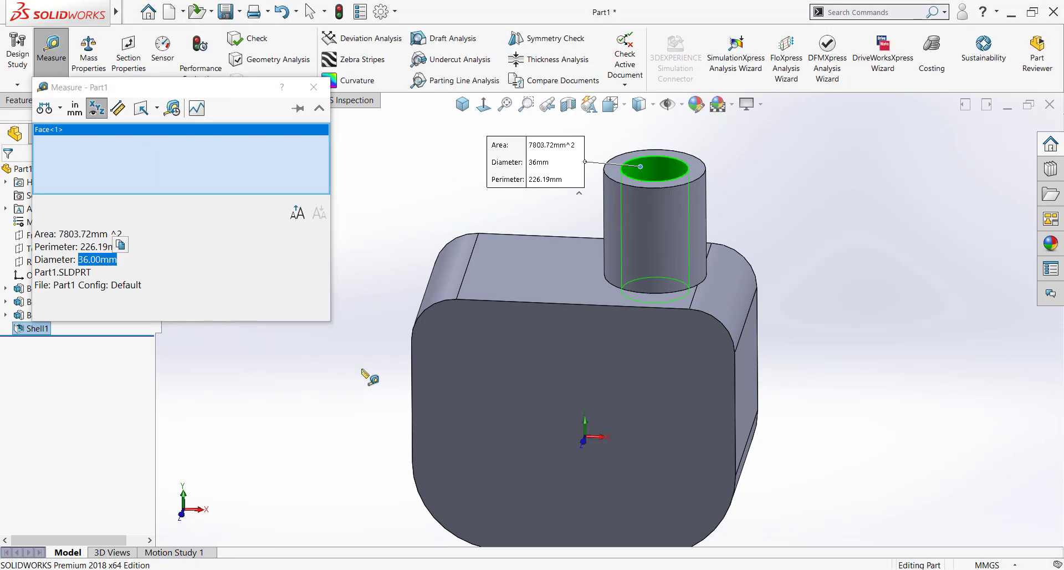
{"action": "key", "text": "alt+Tab"}
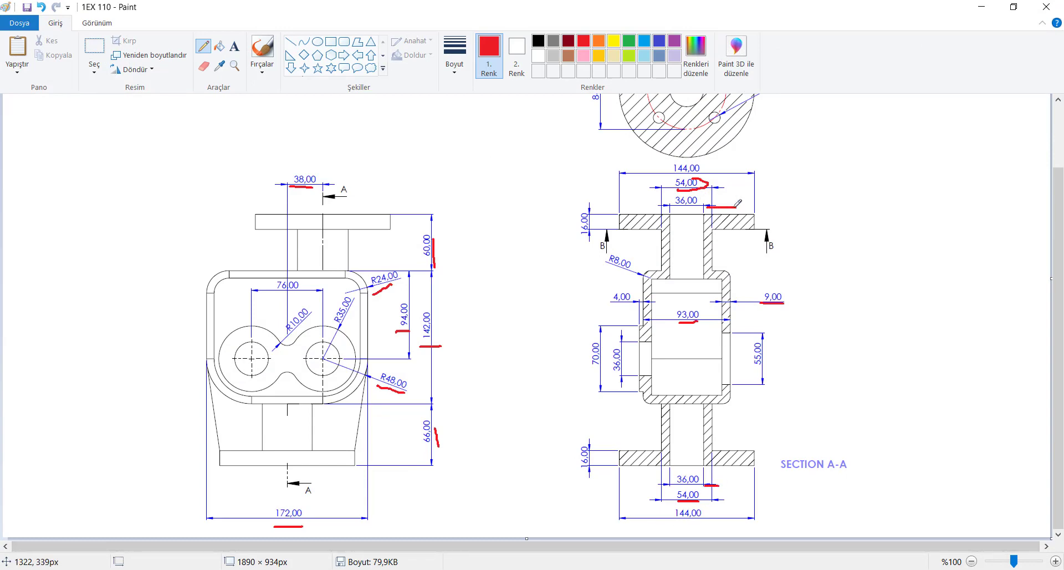
{"action": "key", "text": "alt+Tab"}
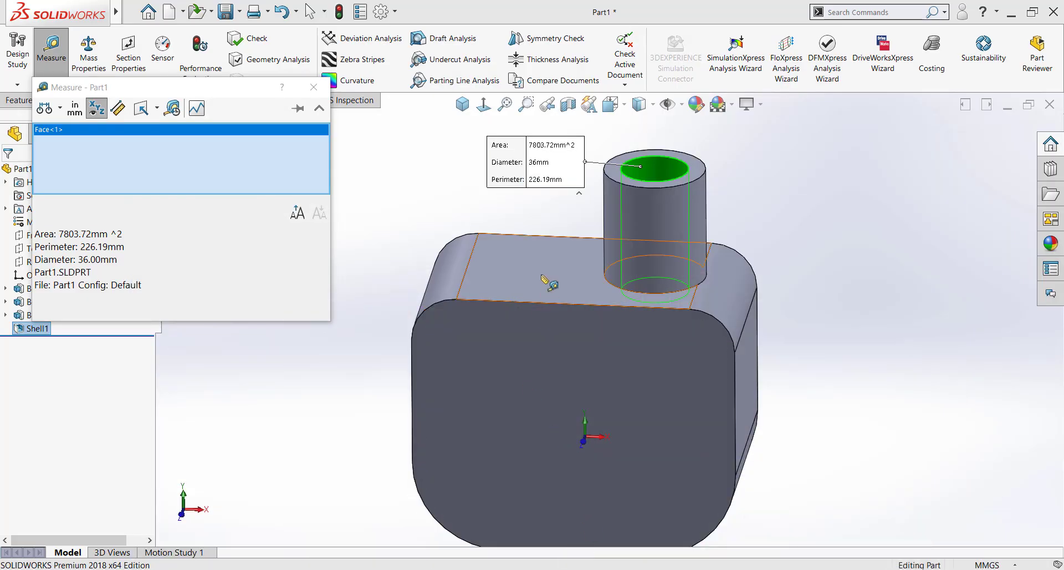
{"action": "left_click", "coordinate": [312, 87]}
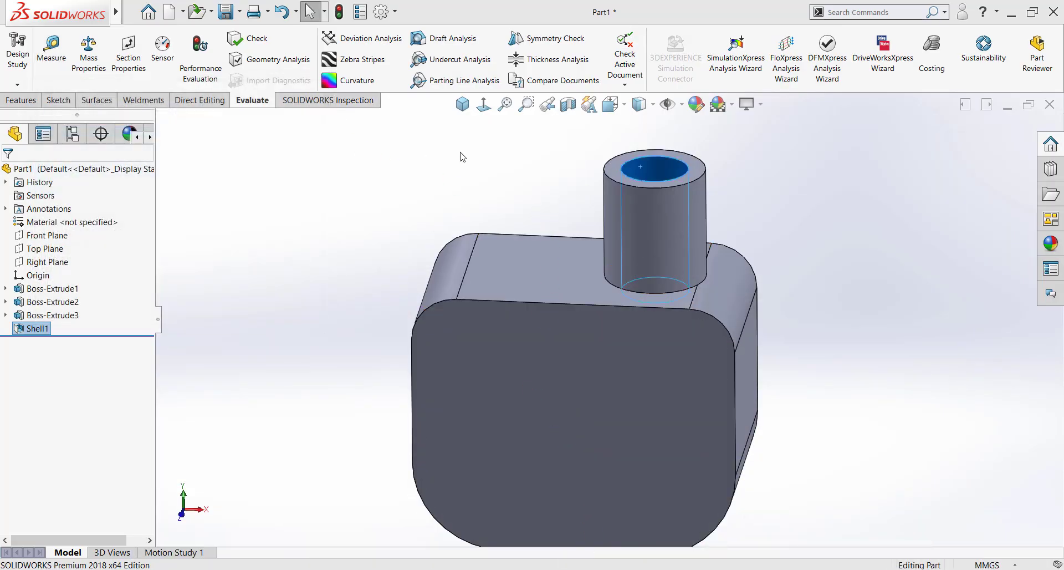
{"action": "left_click", "coordinate": [463, 104]}
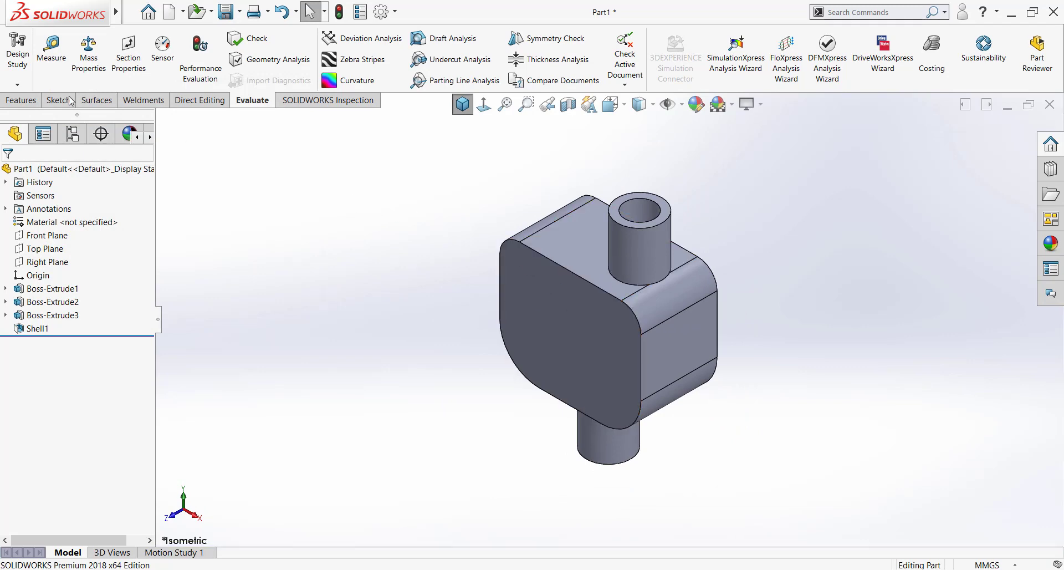
{"action": "left_click", "coordinate": [22, 100]}
- Apply an 8 mm fillet to the edges of the housing body's front and back faces
{"action": "left_click", "coordinate": [369, 48]}
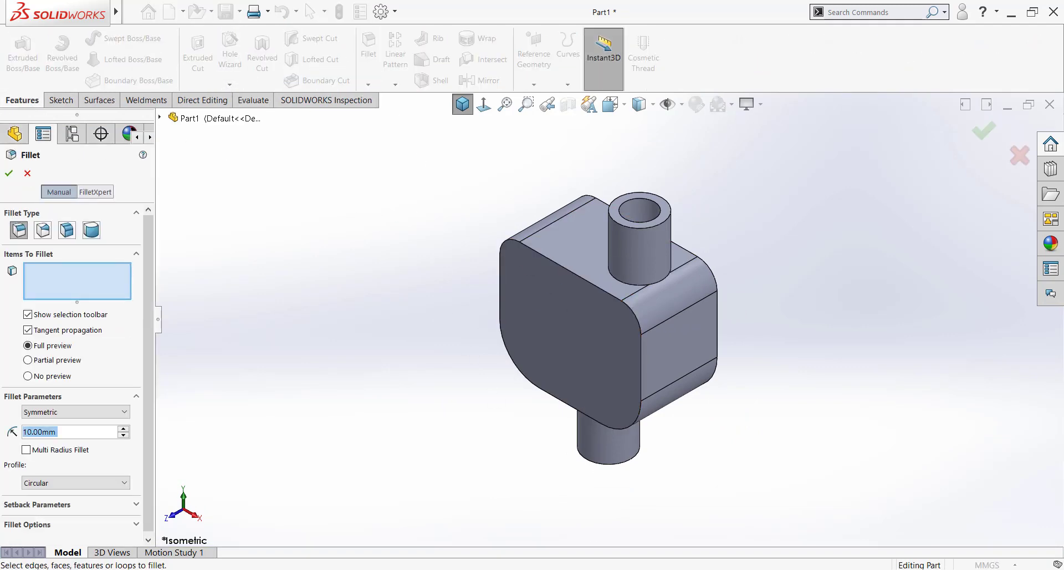
{"action": "key", "text": "alt+Tab"}
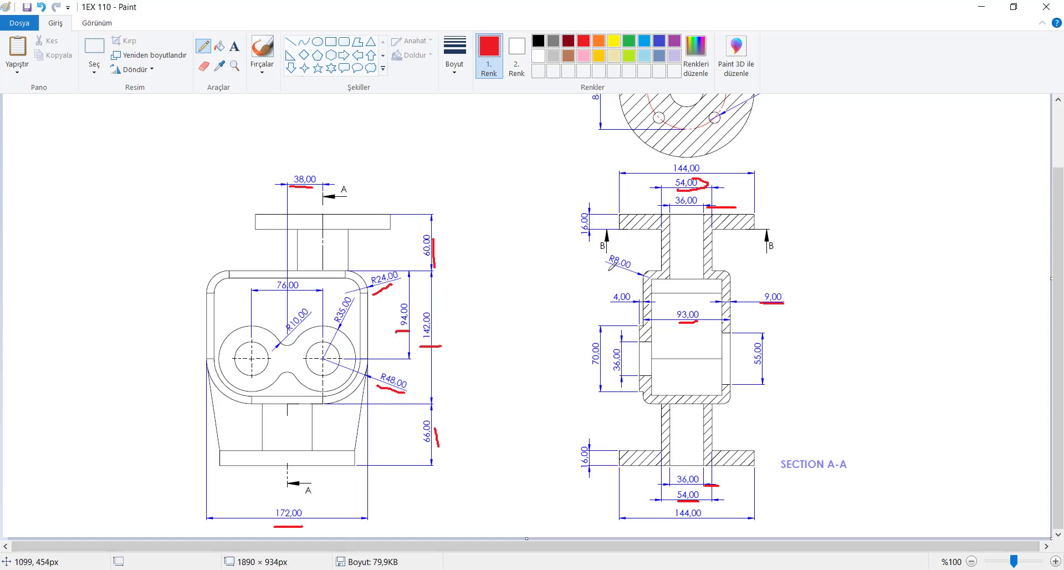
{"action": "key", "text": "alt+Tab"}
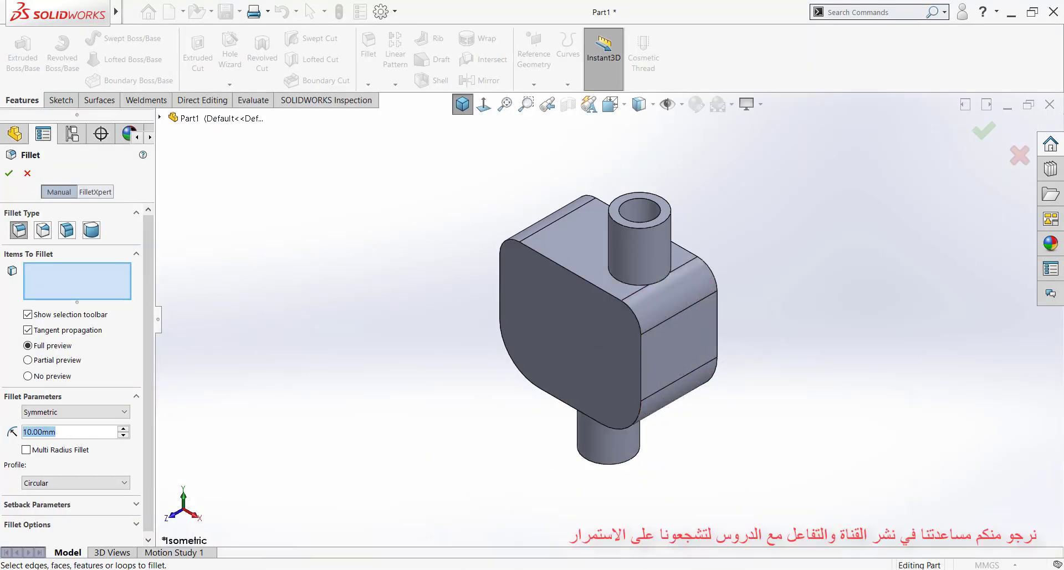
{"action": "type", "text": "8"}
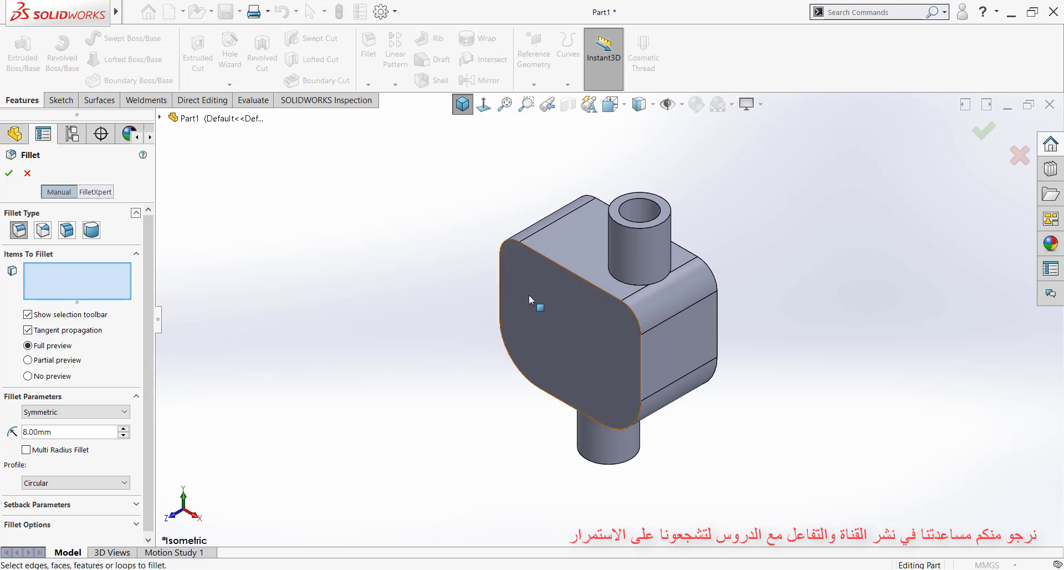
{"action": "key", "text": "Return"}
{"action": "left_click", "coordinate": [536, 290]}
{"action": "middle_click_drag", "start_coordinate": [536, 290], "coordinate": [576, 293]}
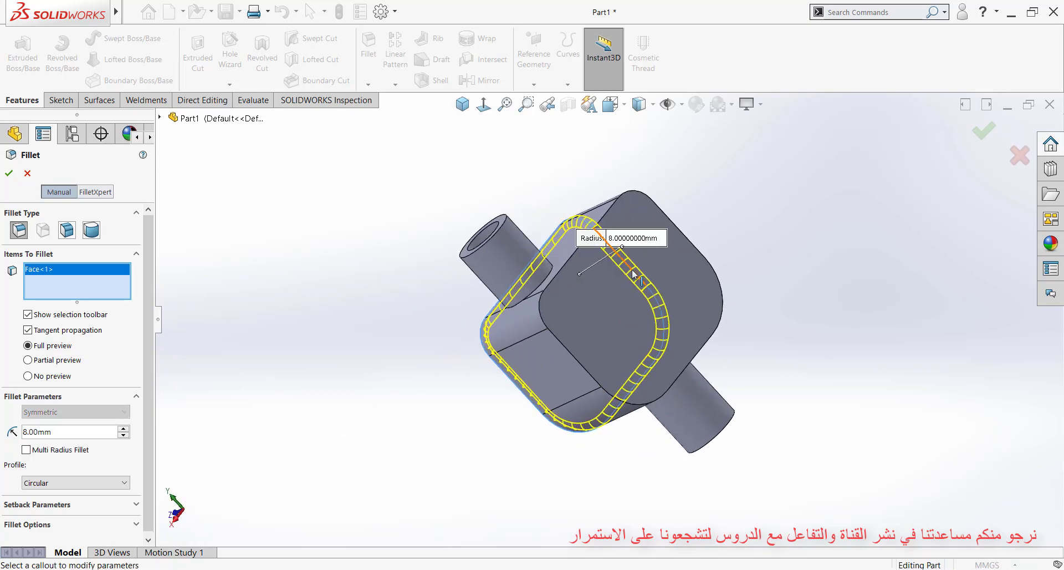
{"action": "left_click", "coordinate": [577, 294]}
{"action": "key", "text": "Return"}
{"action": "scroll", "coordinate": [510, 234], "scroll_direction": "down", "scroll_amount": 3}
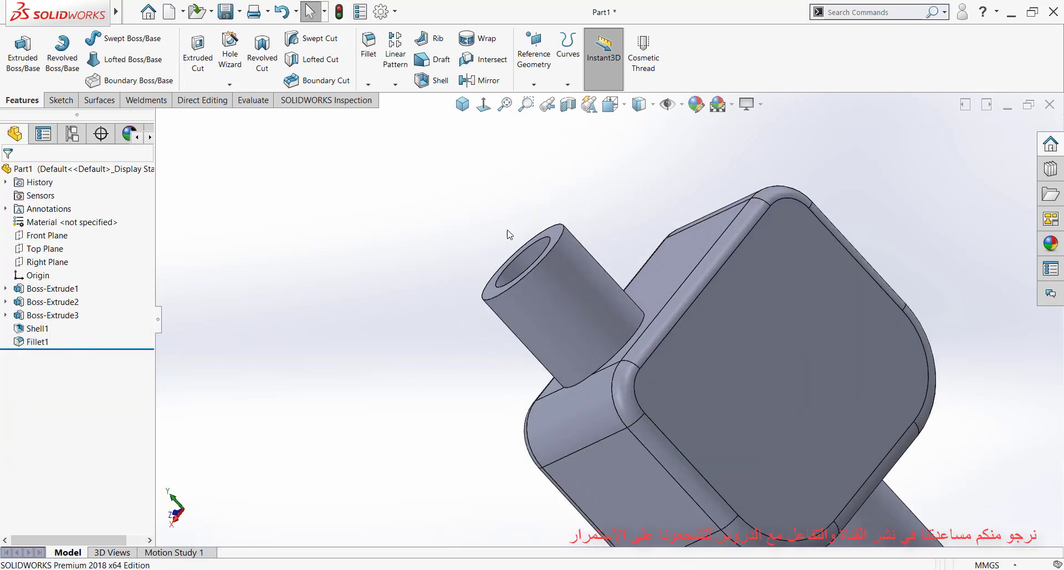
- Start a sketch on the pipe end face and convert the inner bore edge into it
{"action": "left_click", "coordinate": [554, 239]}
{"action": "left_click", "coordinate": [588, 189]}
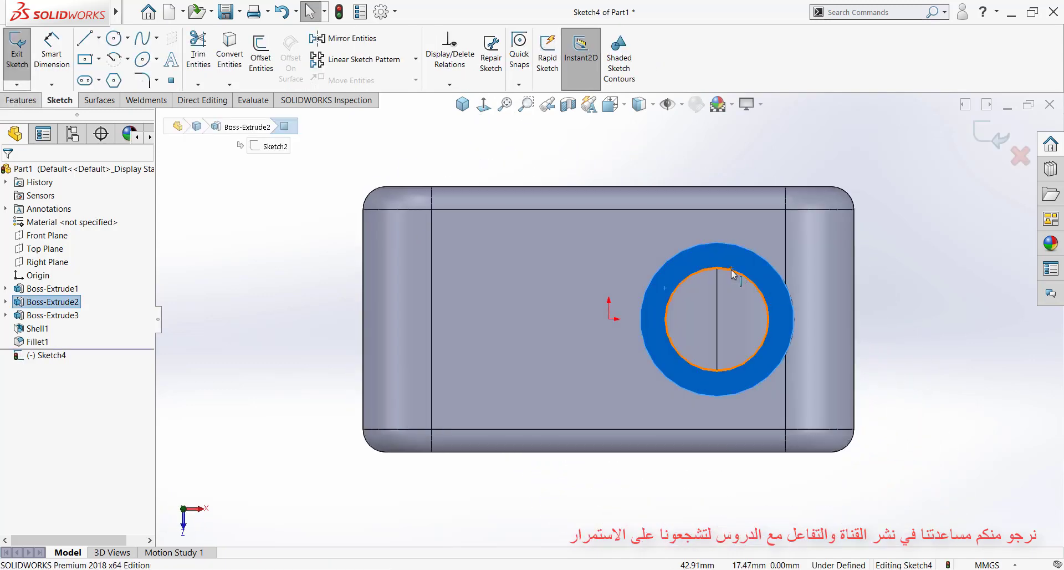
{"action": "left_click", "coordinate": [731, 265]}
{"action": "left_click", "coordinate": [230, 50]}
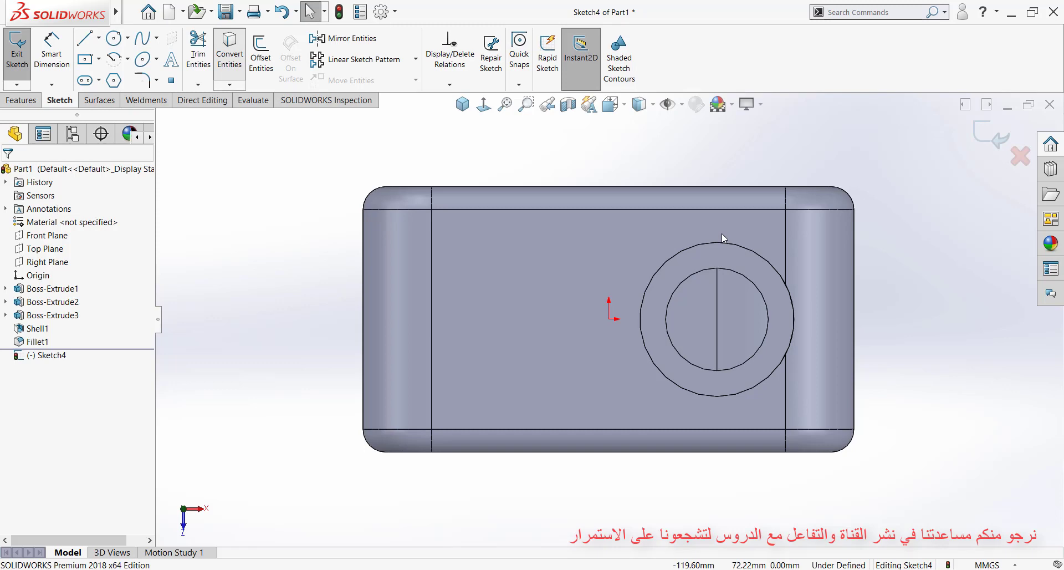
{"action": "left_click", "coordinate": [740, 277]}
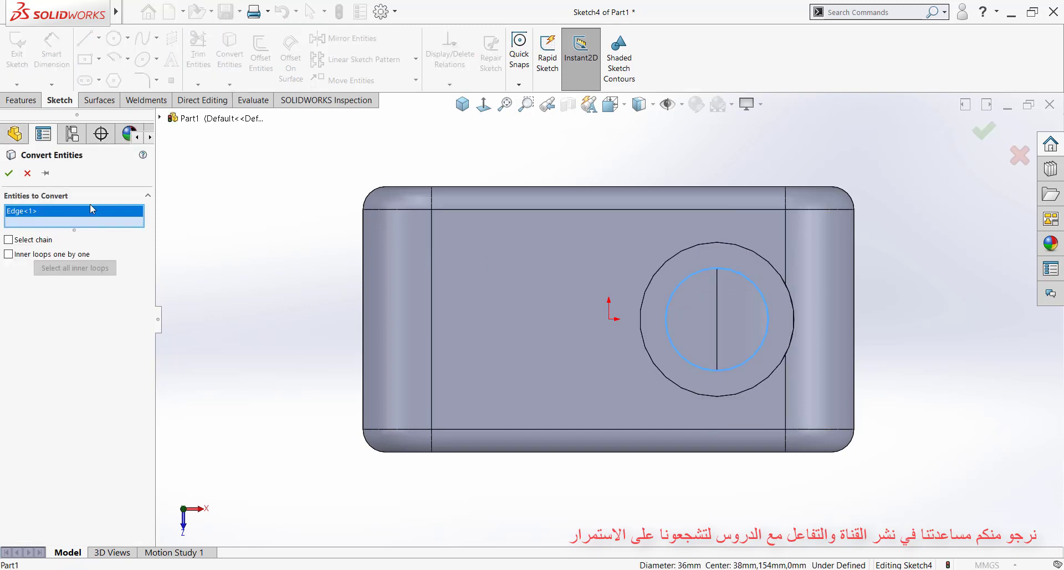
{"action": "left_click", "coordinate": [12, 170]}
- Draw a circle concentric with the bore and dimension it to 144 mm diameter
{"action": "left_click", "coordinate": [116, 41]}
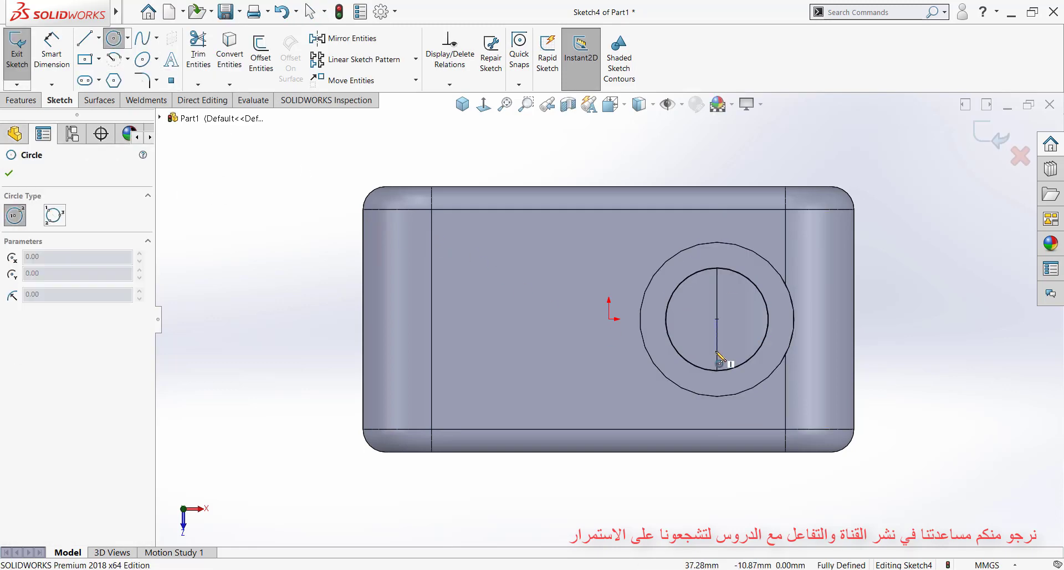
{"action": "left_click", "coordinate": [717, 320]}
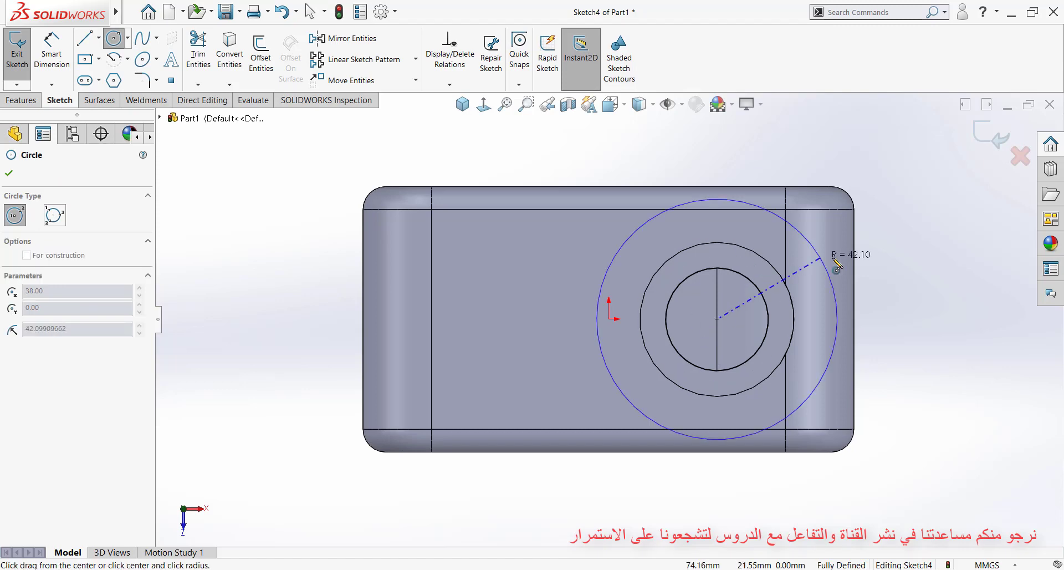
{"action": "left_click", "coordinate": [865, 296]}
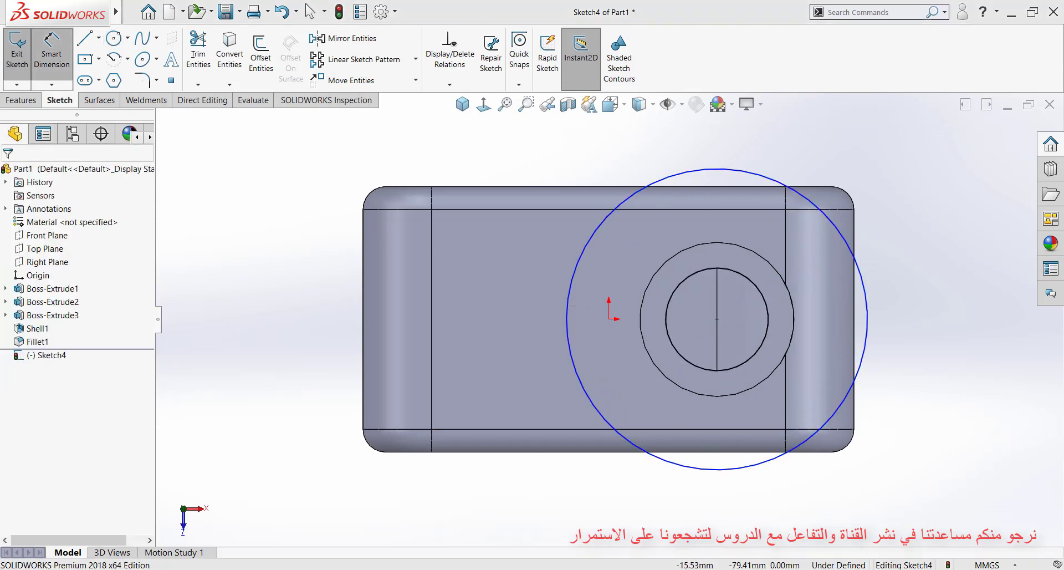
{"action": "key", "text": "alt+Tab"}
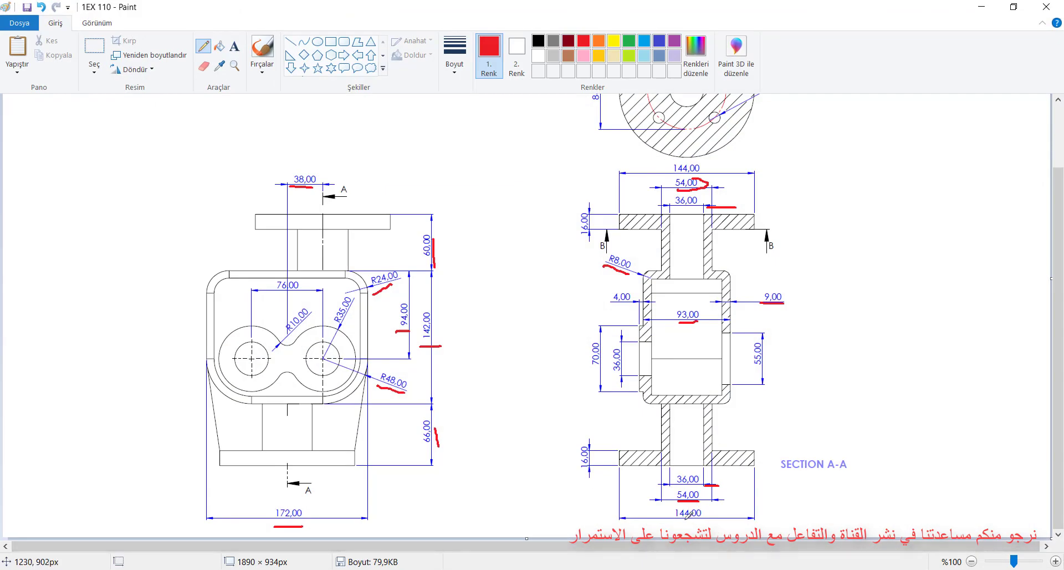
{"action": "scroll", "coordinate": [726, 361], "scroll_direction": "up", "scroll_amount": 3}
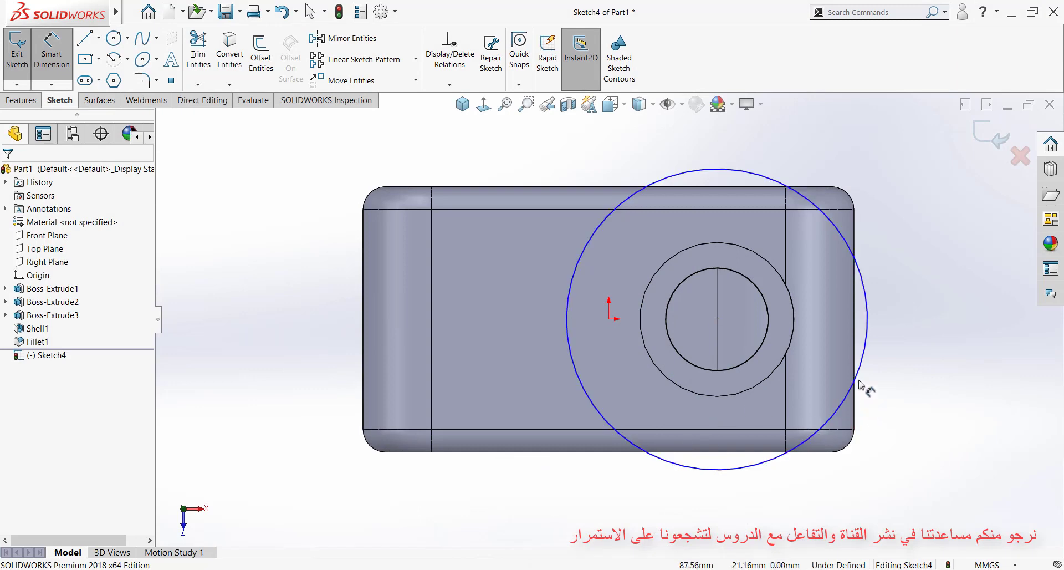
{"action": "left_click", "coordinate": [861, 383]}
{"action": "left_click", "coordinate": [933, 310]}
{"action": "type", "text": "14"}
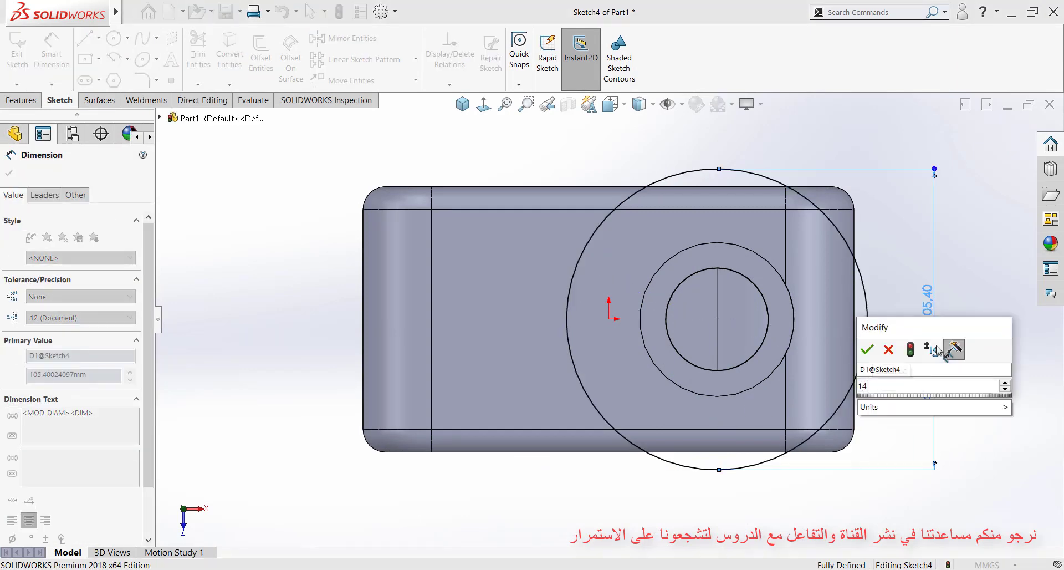
{"action": "type", "text": "4"}
{"action": "key", "text": "Return"}
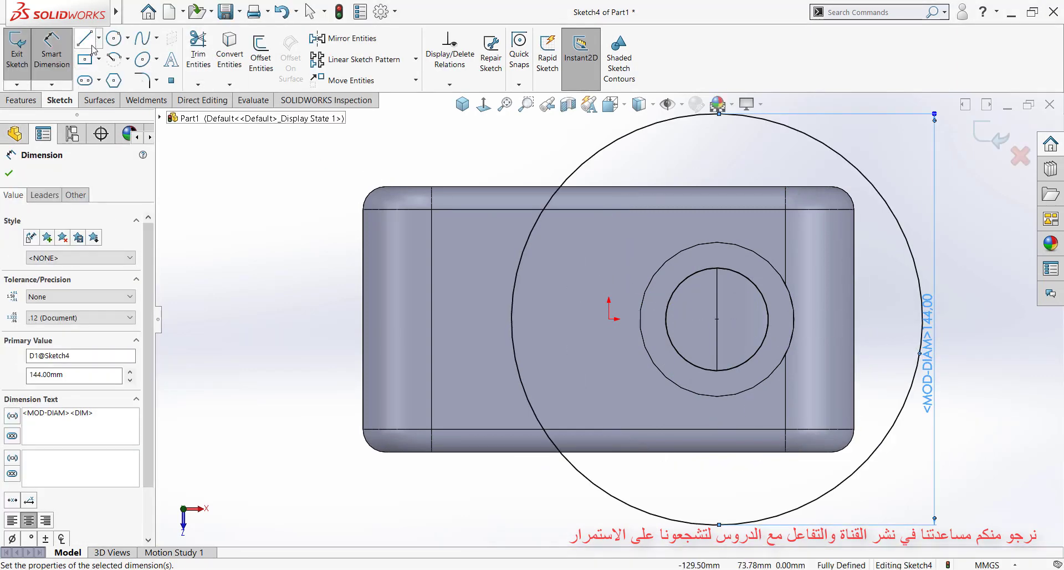
- Draw a construction centreline from the flange centre with a small circle at its end
{"action": "left_click", "coordinate": [99, 38]}
{"action": "left_click", "coordinate": [127, 66]}
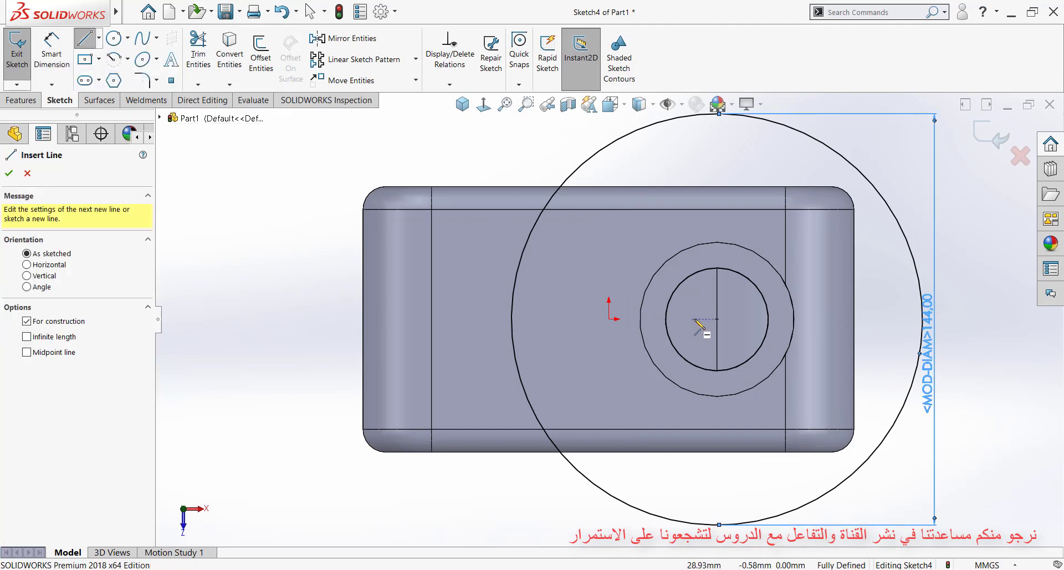
{"action": "left_click", "coordinate": [717, 319]}
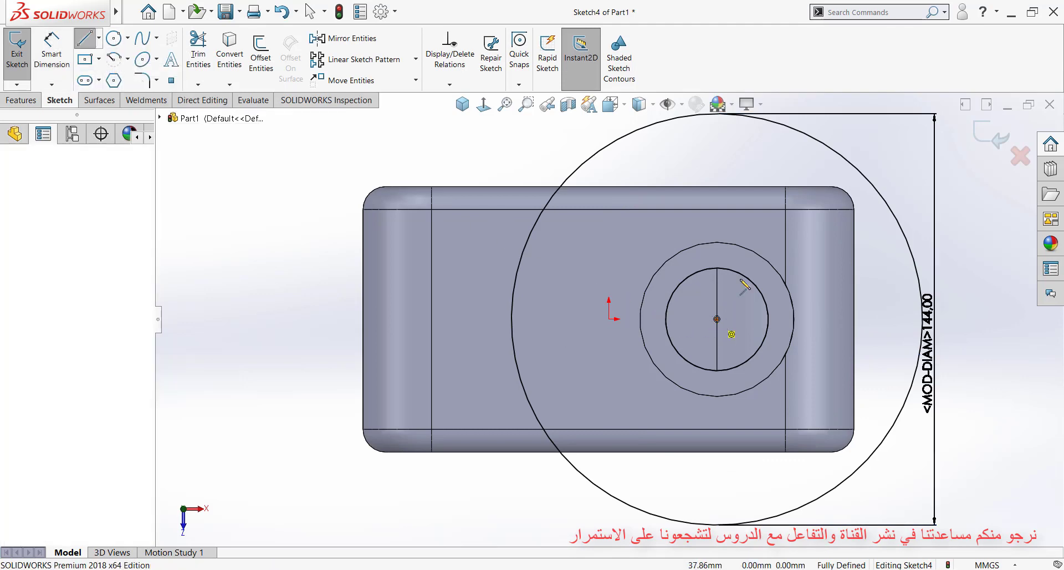
{"action": "left_click", "coordinate": [799, 227]}
{"action": "key", "text": "Escape"}
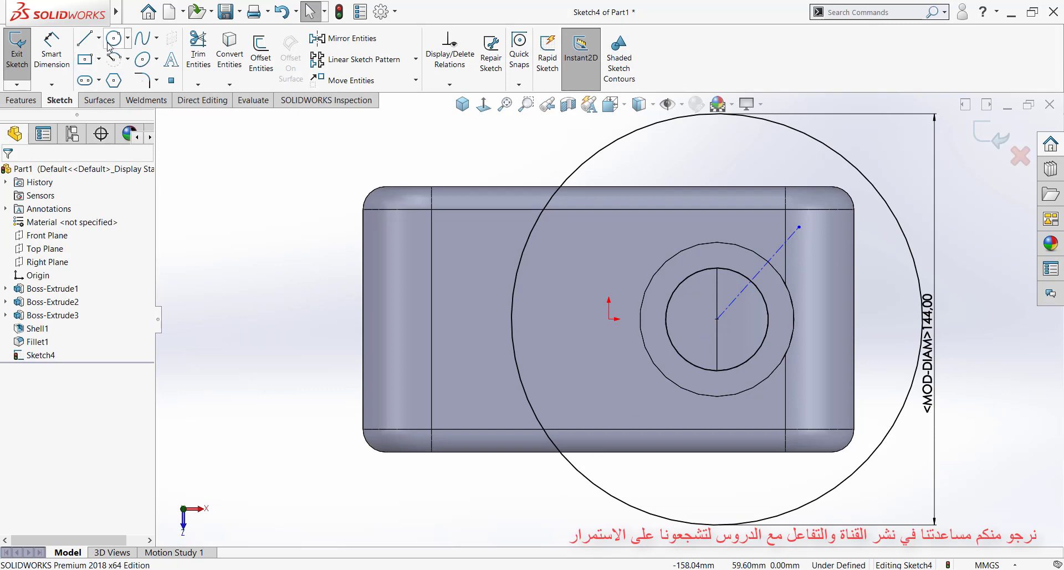
{"action": "left_click", "coordinate": [114, 38]}
{"action": "left_click", "coordinate": [799, 227]}
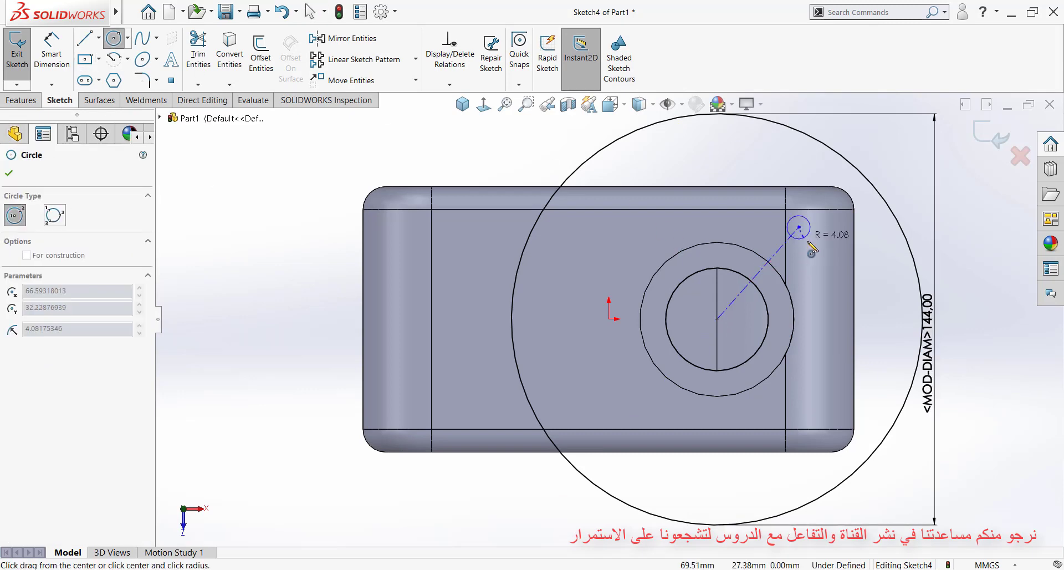
{"action": "left_click", "coordinate": [815, 235]}
- Dimension the small circle to 12 mm diameter
{"action": "key", "text": "d"}
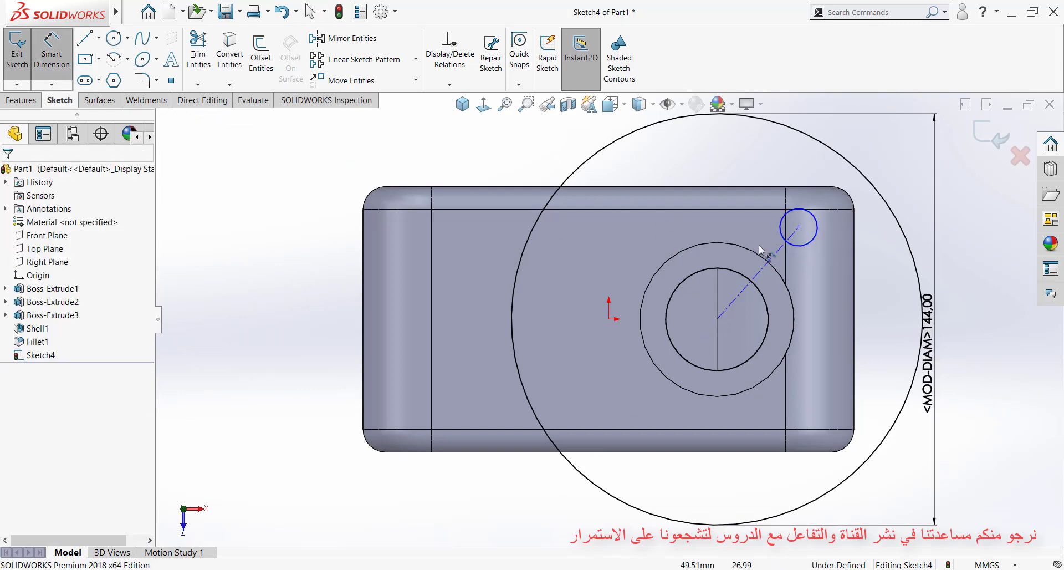
{"action": "left_click", "coordinate": [809, 247]}
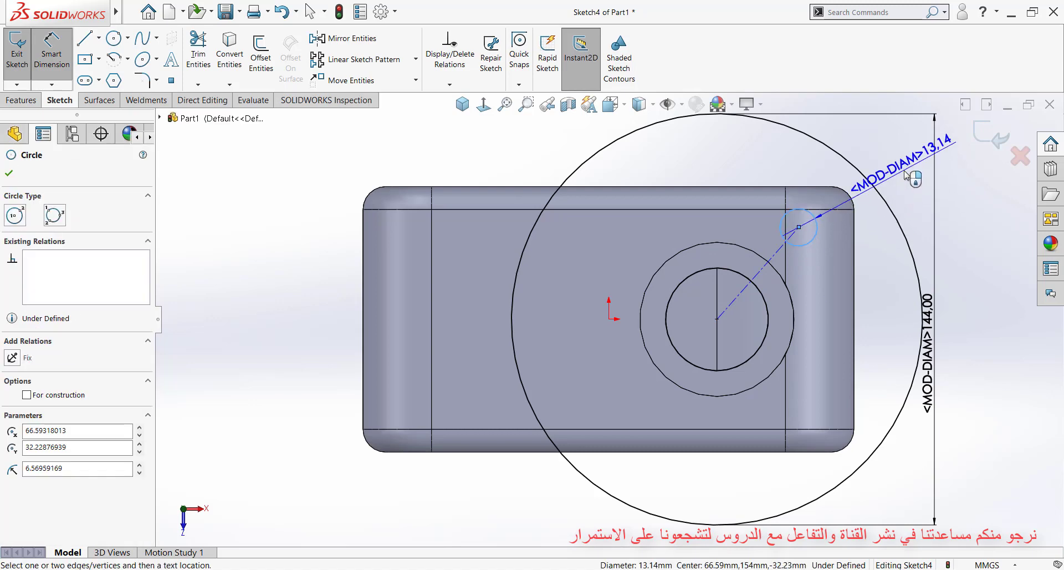
{"action": "left_click", "coordinate": [904, 175]}
{"action": "type", "text": "12"}
{"action": "key", "text": "Return"}
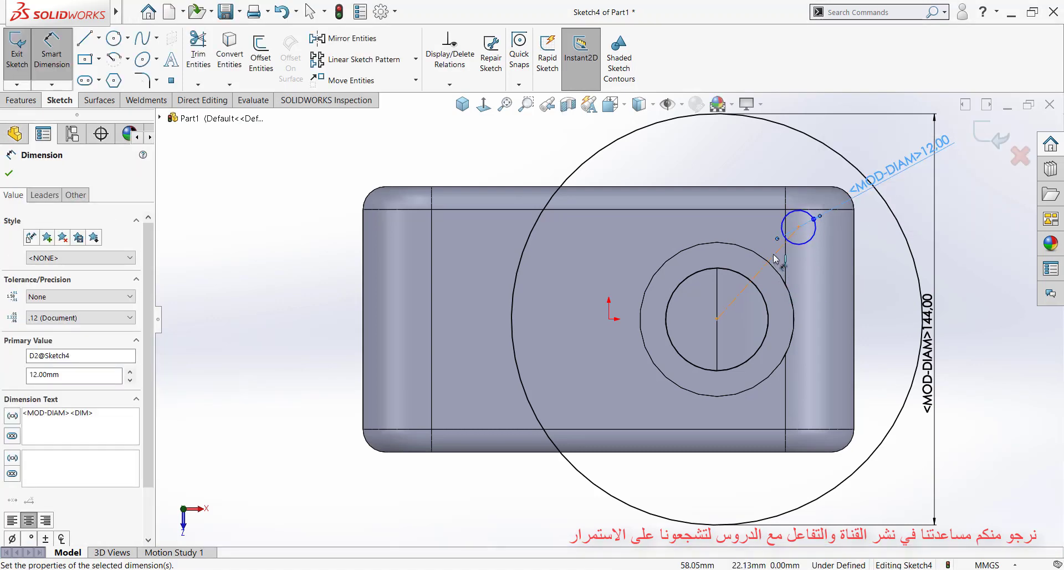
- Dimension the centreline at 45° from horizontal and 42 mm long
{"action": "left_click", "coordinate": [798, 227]}
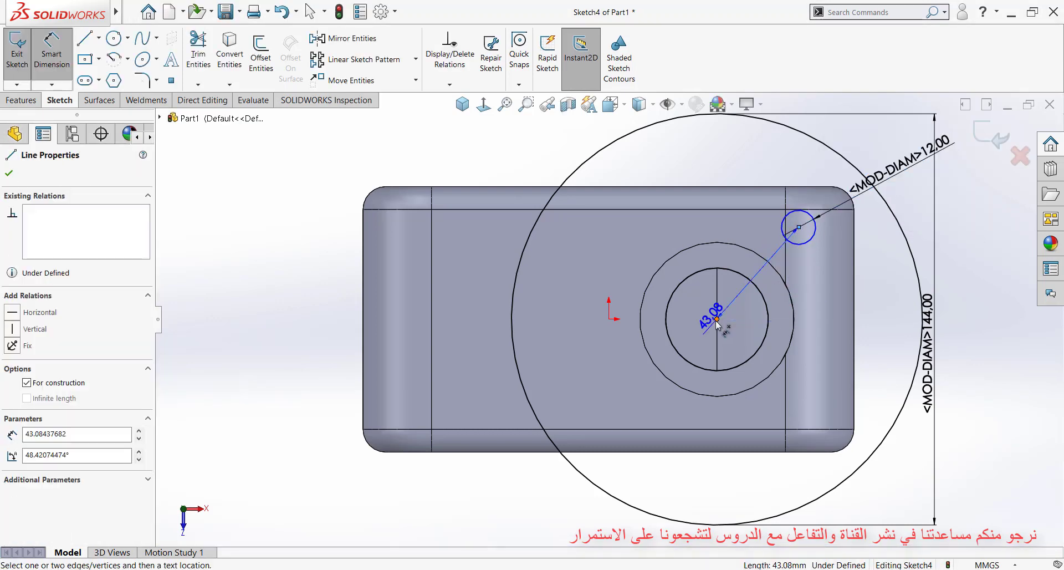
{"action": "left_click", "coordinate": [717, 319]}
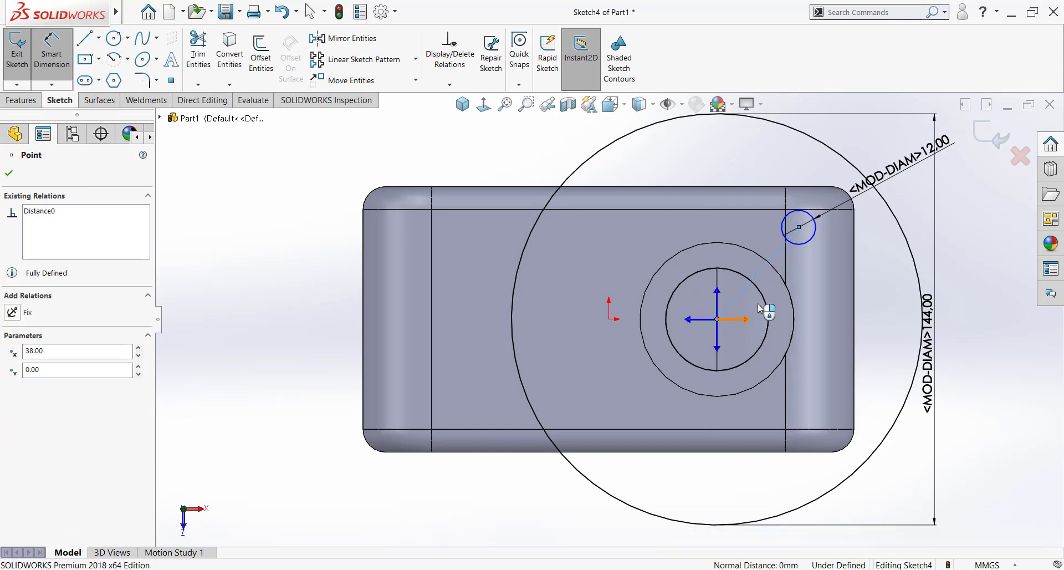
{"action": "left_click", "coordinate": [816, 283]}
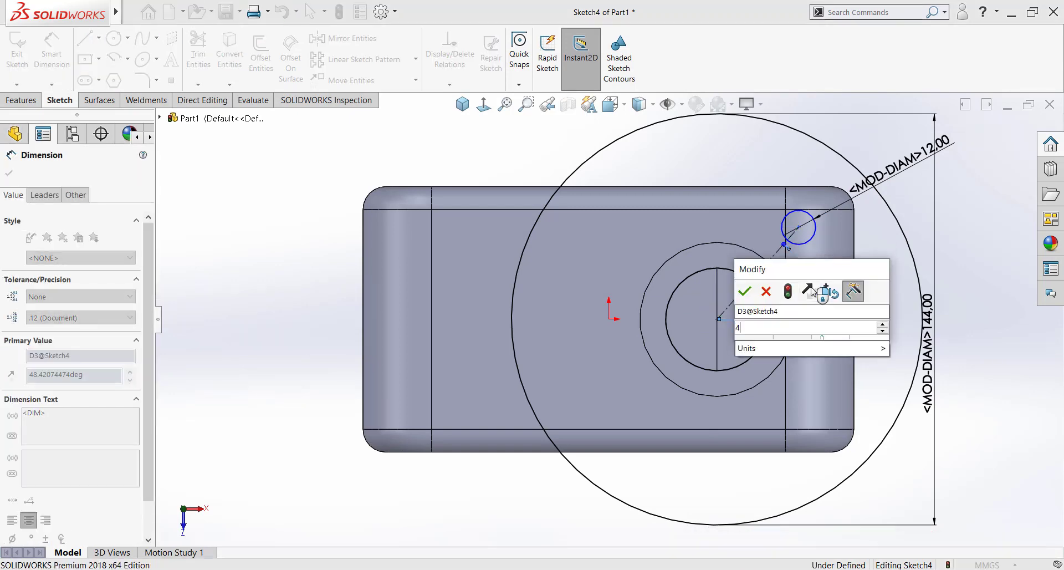
{"action": "type", "text": "45"}
{"action": "key", "text": "Return"}
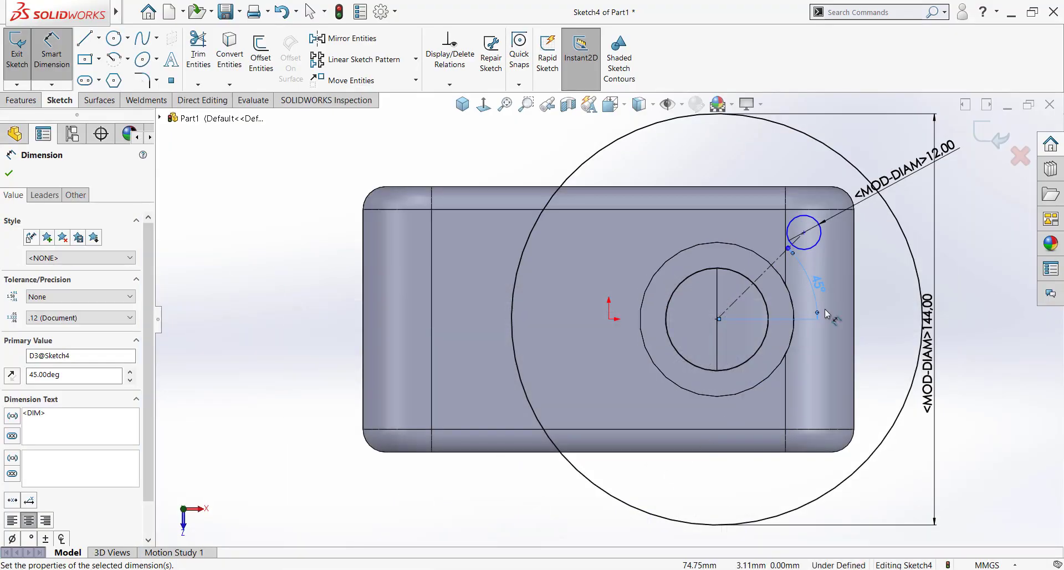
{"action": "left_click", "coordinate": [773, 271]}
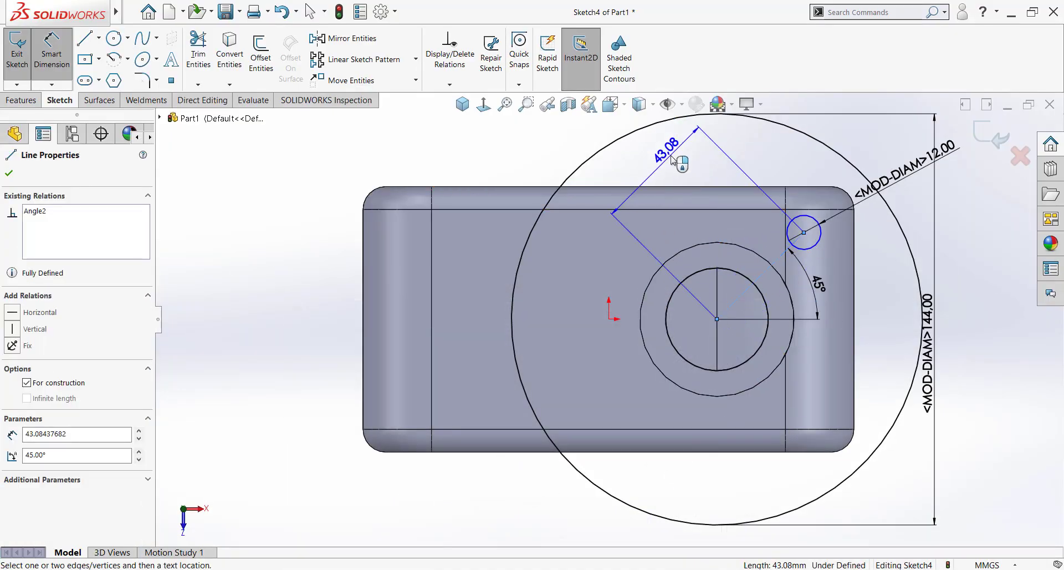
{"action": "left_click", "coordinate": [672, 162]}
{"action": "type", "text": "42"}
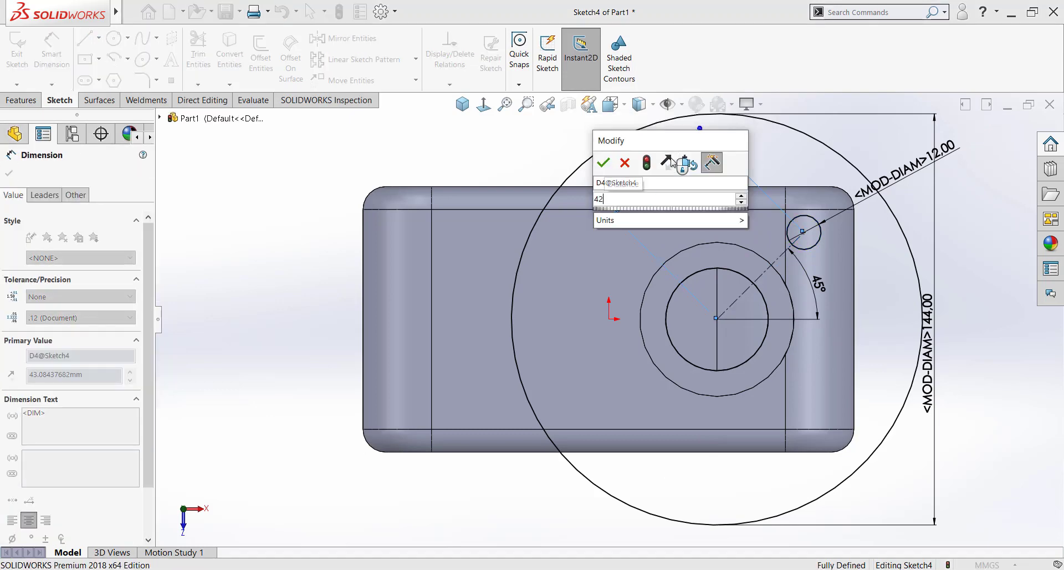
{"action": "key", "text": "Return"}
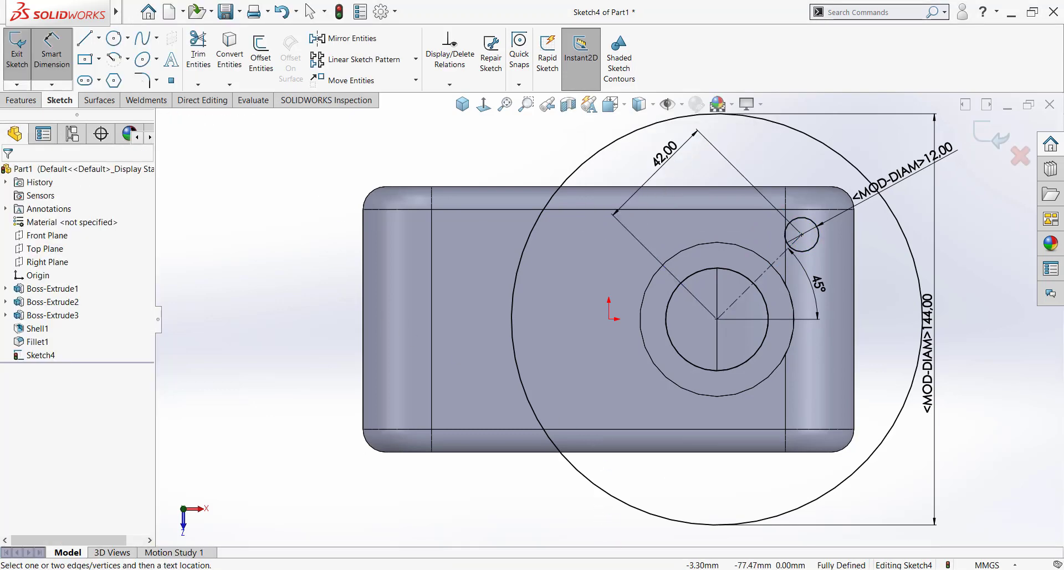
- Circular-pattern the 12 mm hole circle into 4 instances around the flange centre point
{"action": "left_click", "coordinate": [602, 515]}
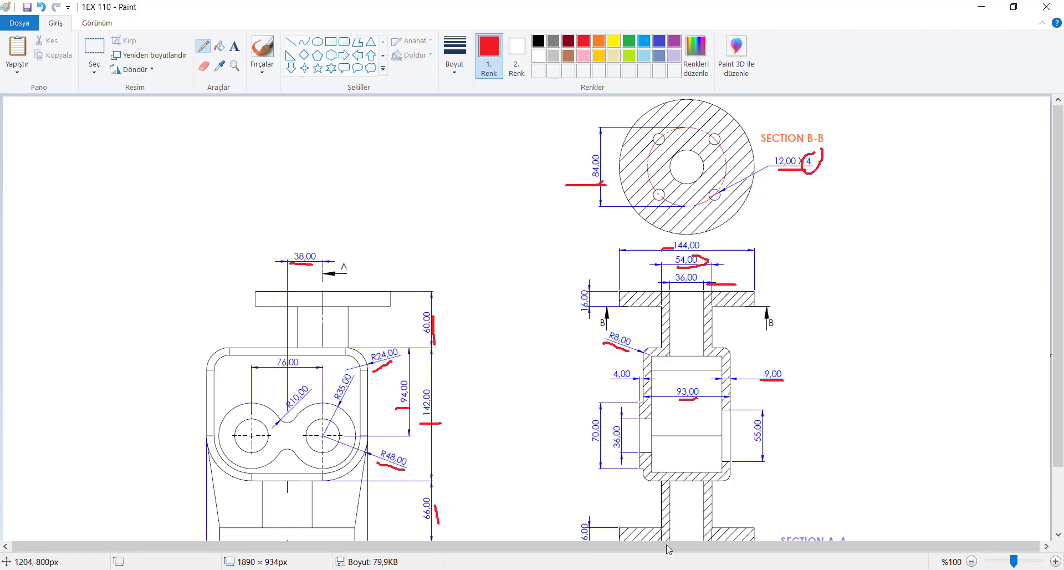
{"action": "key", "text": "alt+Tab"}
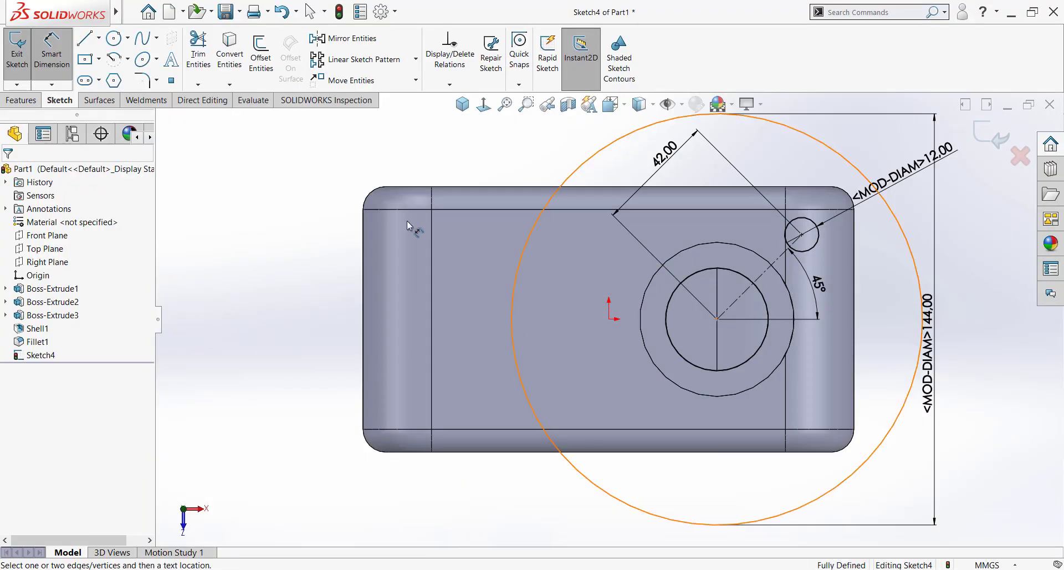
{"action": "left_click", "coordinate": [415, 59]}
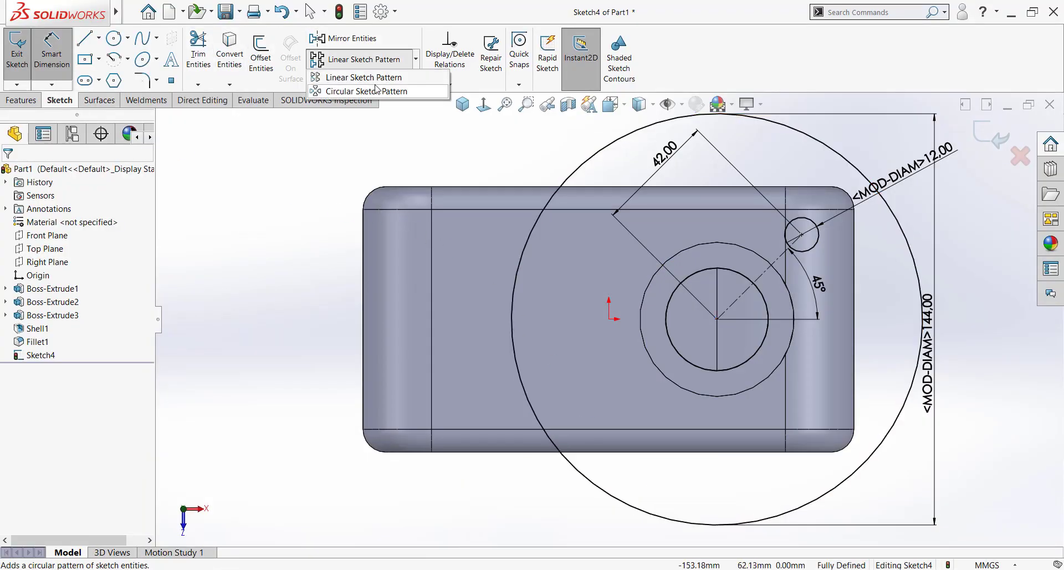
{"action": "left_click", "coordinate": [367, 95]}
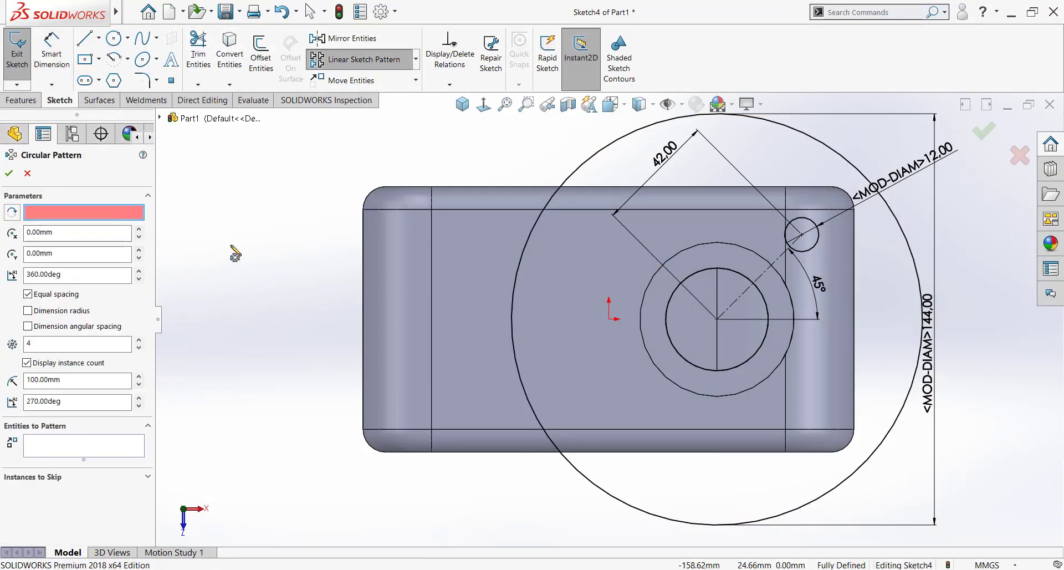
{"action": "left_click", "coordinate": [718, 320]}
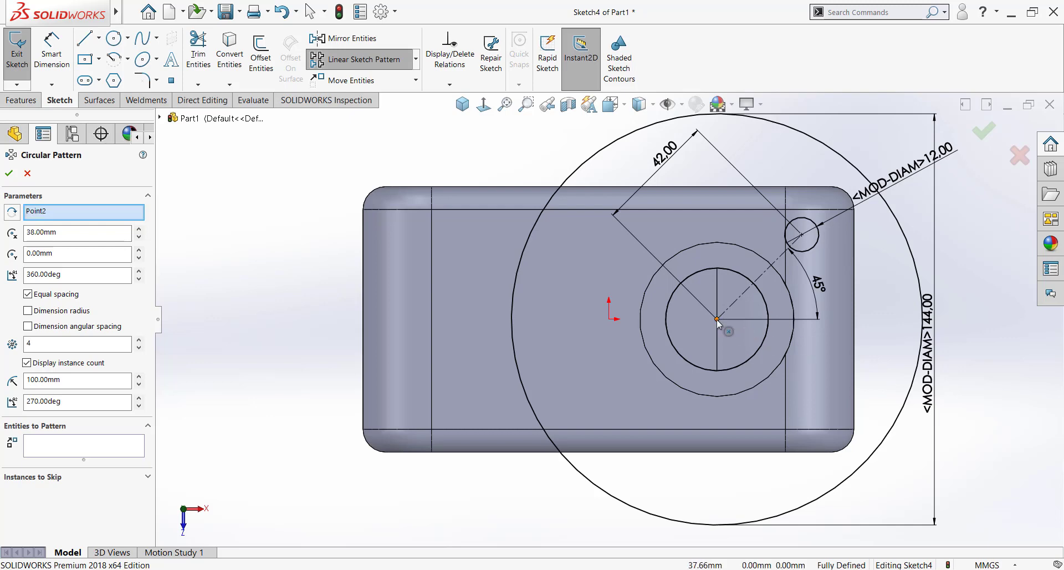
{"action": "left_click", "coordinate": [120, 445]}
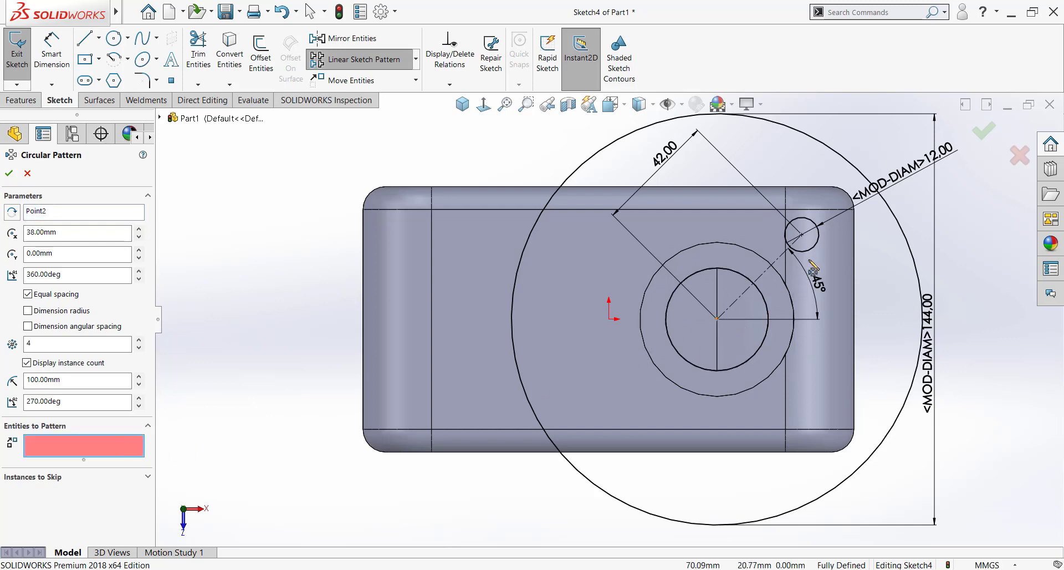
{"action": "left_click", "coordinate": [816, 248]}
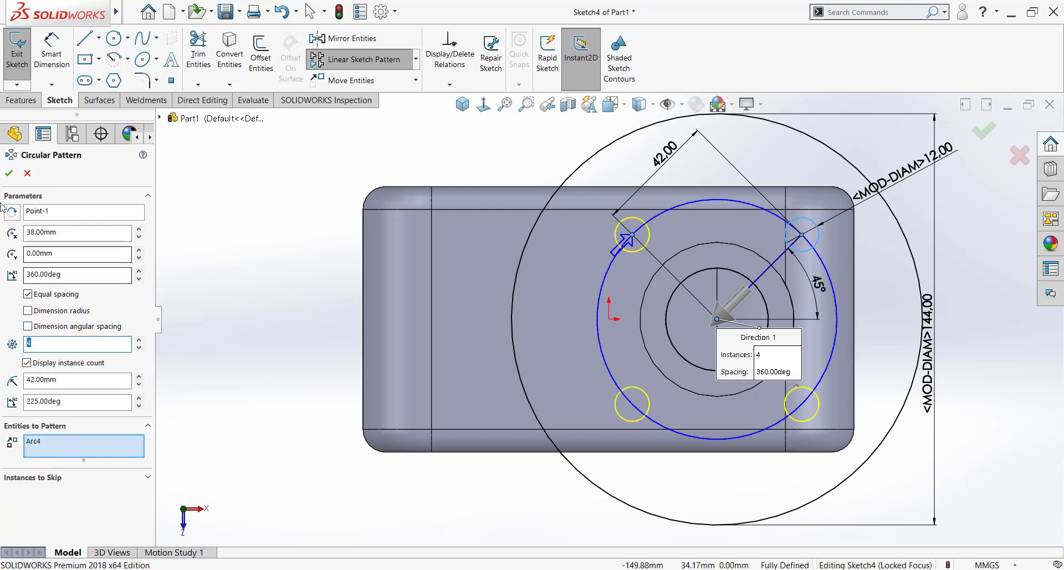
{"action": "left_click", "coordinate": [9, 173]}
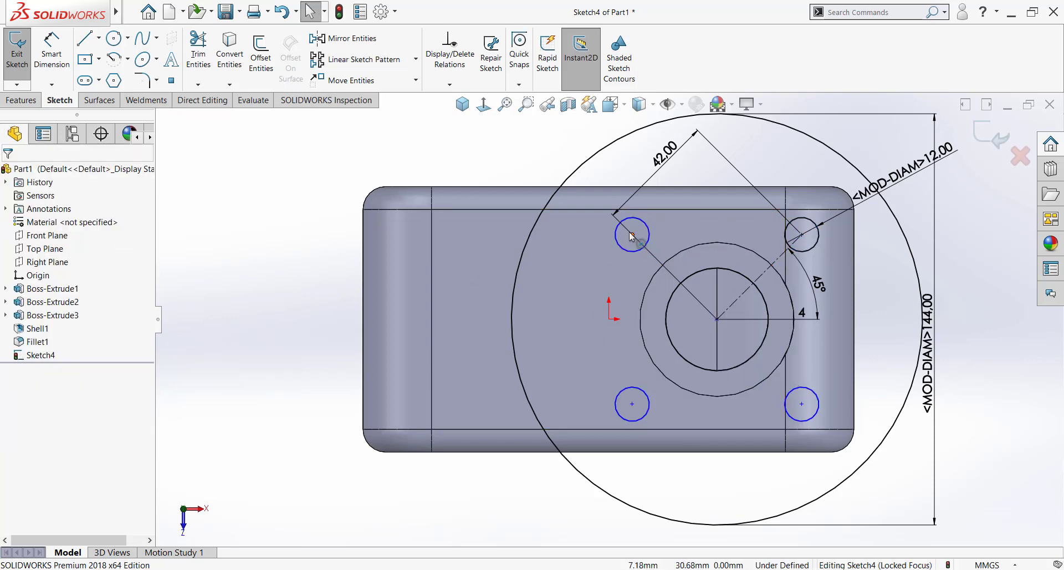
{"action": "mouse_move", "coordinate": [631, 236]}
{"action": "left_mouse_down"}
{"action": "mouse_move", "coordinate": [702, 344]}
{"action": "mouse_move", "coordinate": [717, 318]}
{"action": "left_mouse_up"}
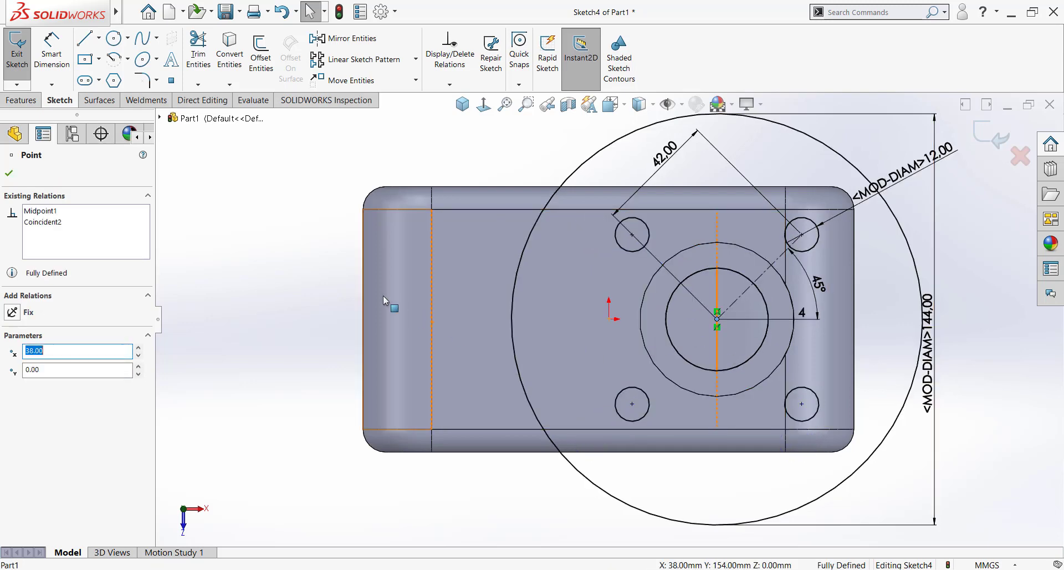
- Snap the pattern point to the circle centre and extrude the sketch 16 mm into the top flange
{"action": "left_click", "coordinate": [348, 270]}
{"action": "left_click", "coordinate": [21, 100]}
{"action": "left_click", "coordinate": [22, 53]}
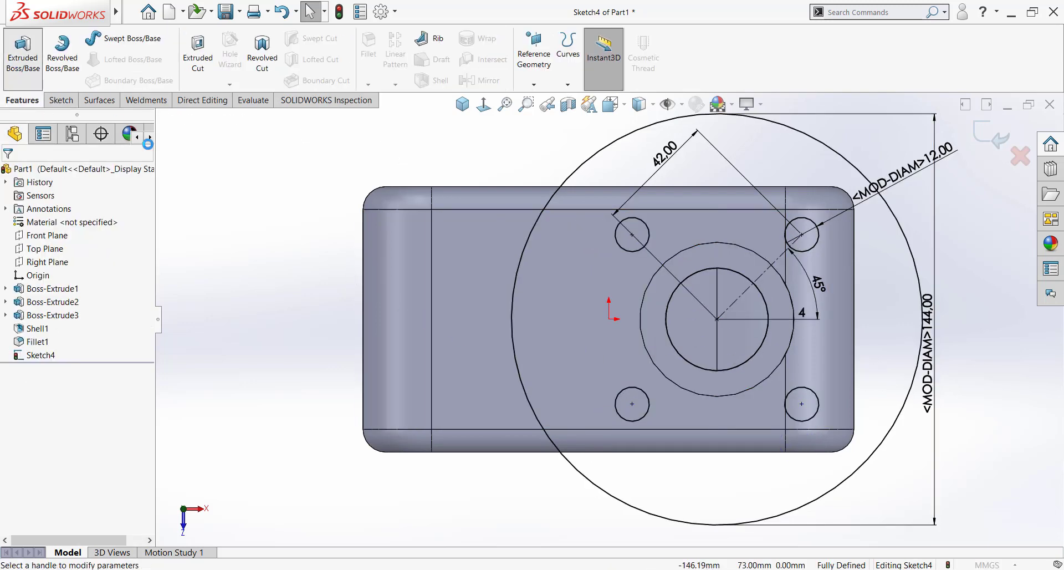
{"action": "left_click", "coordinate": [463, 104]}
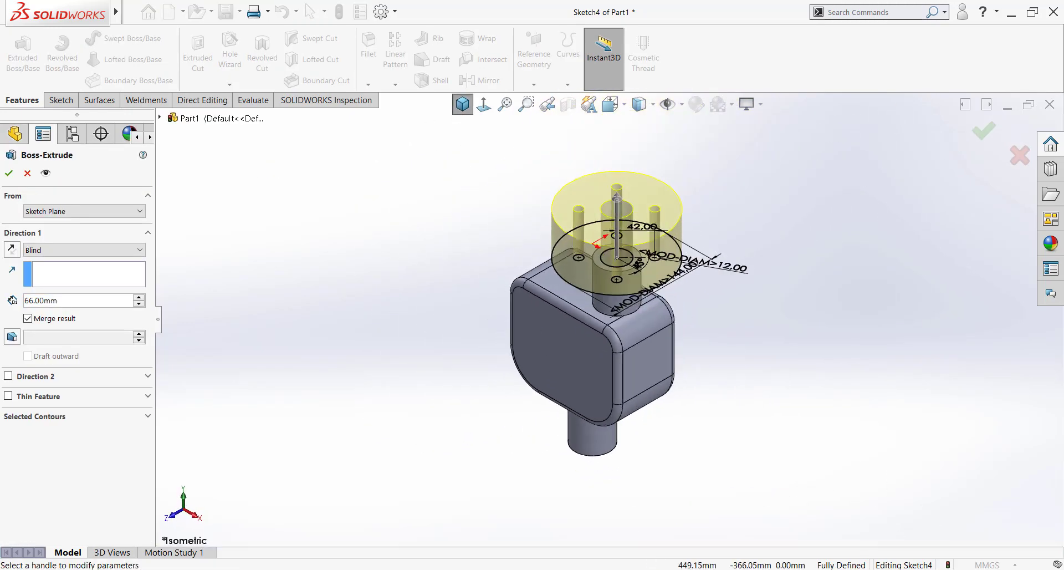
{"action": "key", "text": "alt+Tab"}
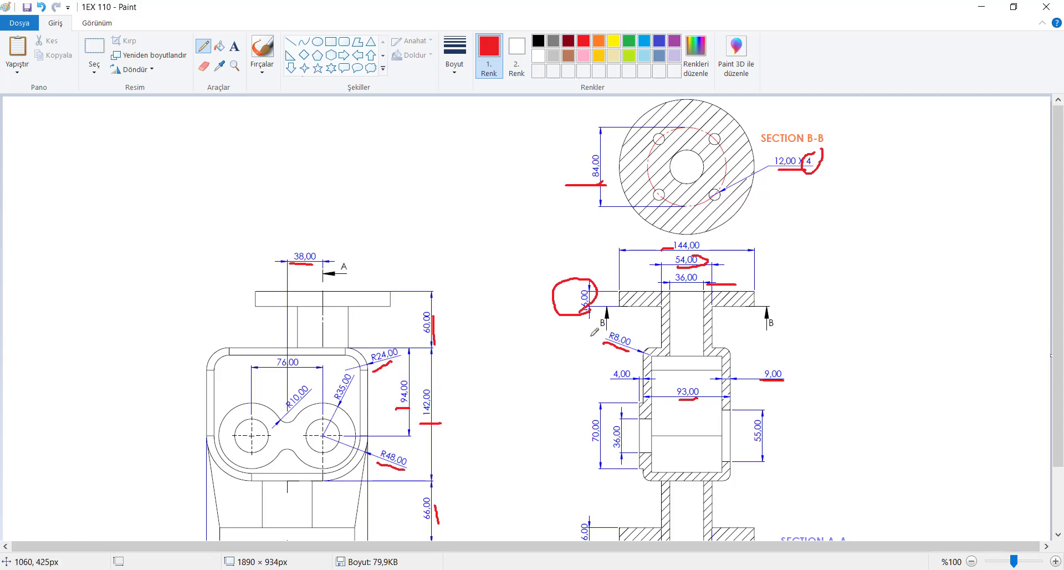
{"action": "key", "text": "alt+Tab"}
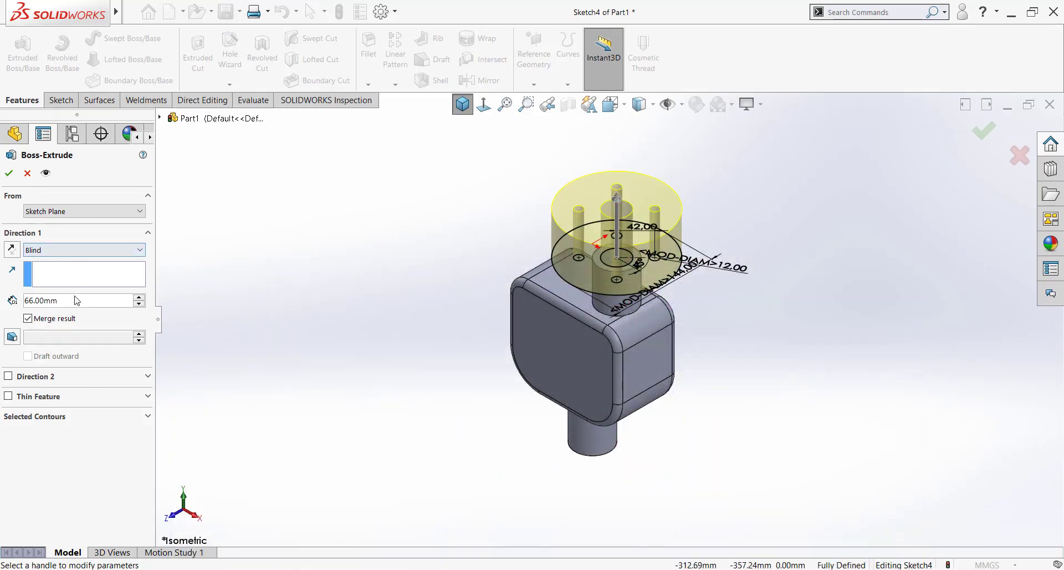
{"action": "type", "text": "16"}
{"action": "key", "text": "Return"}
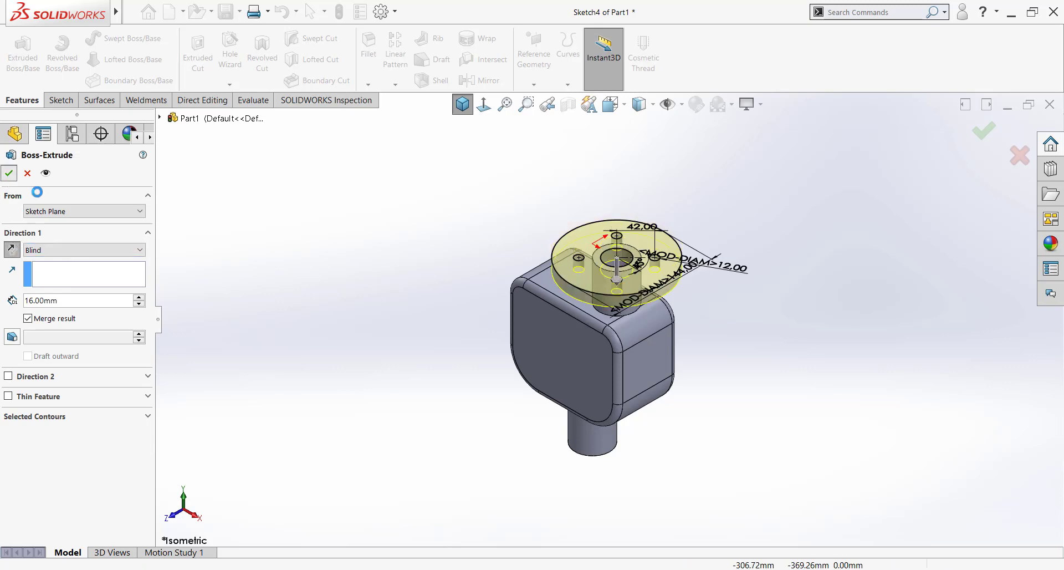
{"action": "left_click", "coordinate": [8, 173]}
{"action": "middle_click_drag", "start_coordinate": [561, 325], "coordinate": [617, 424]}
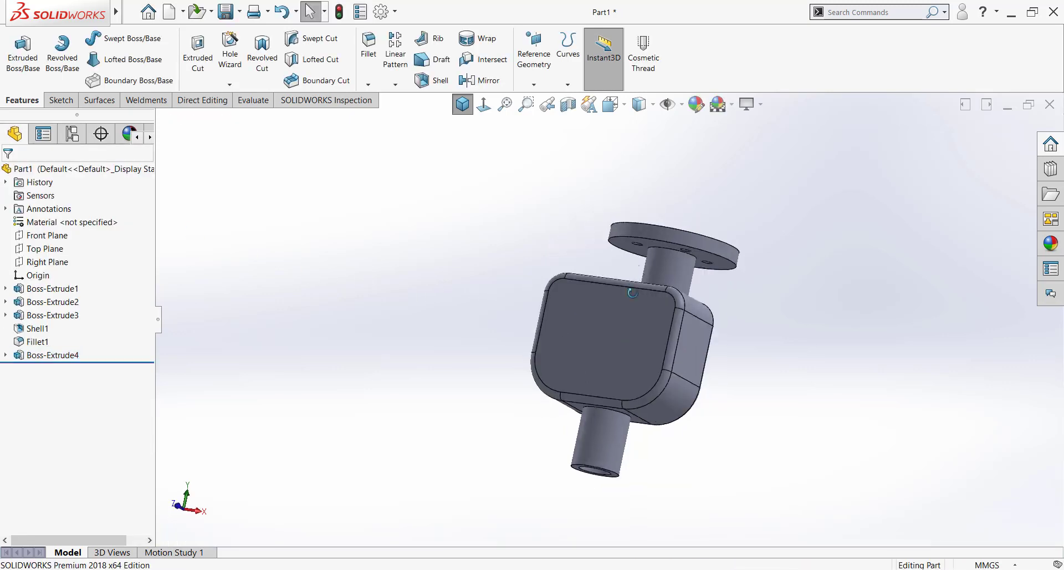
- Start a sketch on the lower pipe's end face and convert its inner edge
{"action": "scroll", "coordinate": [618, 424], "scroll_direction": "down", "scroll_amount": 3}
{"action": "left_click", "coordinate": [617, 424]}
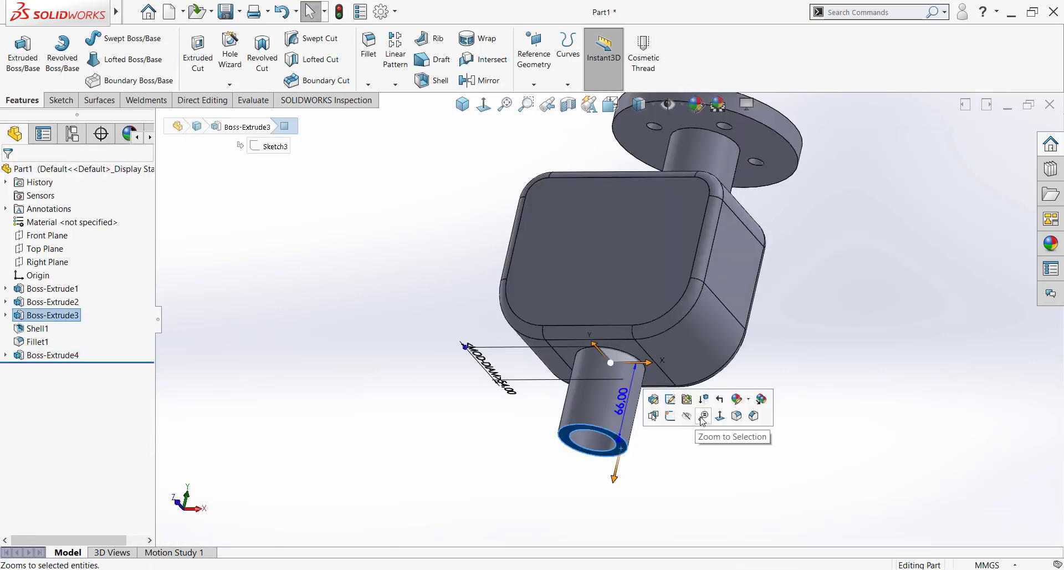
{"action": "left_click", "coordinate": [673, 421]}
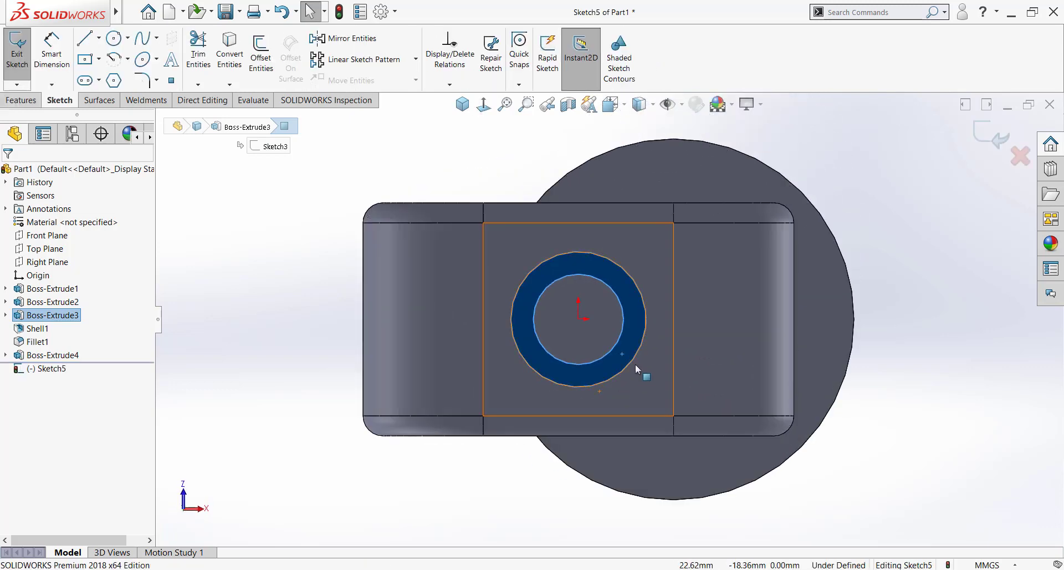
{"action": "left_click", "coordinate": [629, 267]}
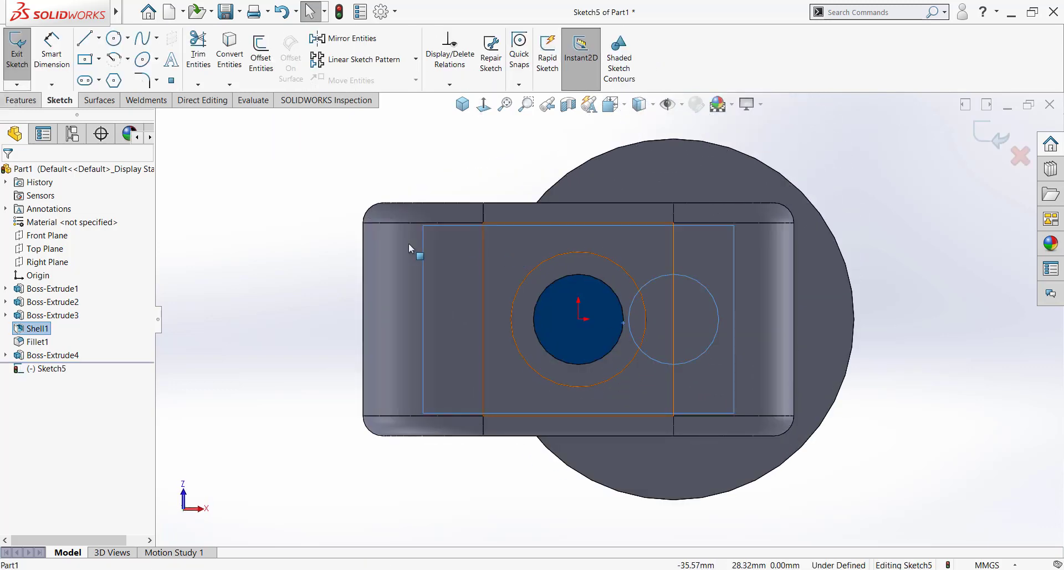
{"action": "left_click", "coordinate": [576, 275]}
{"action": "left_click", "coordinate": [230, 55]}
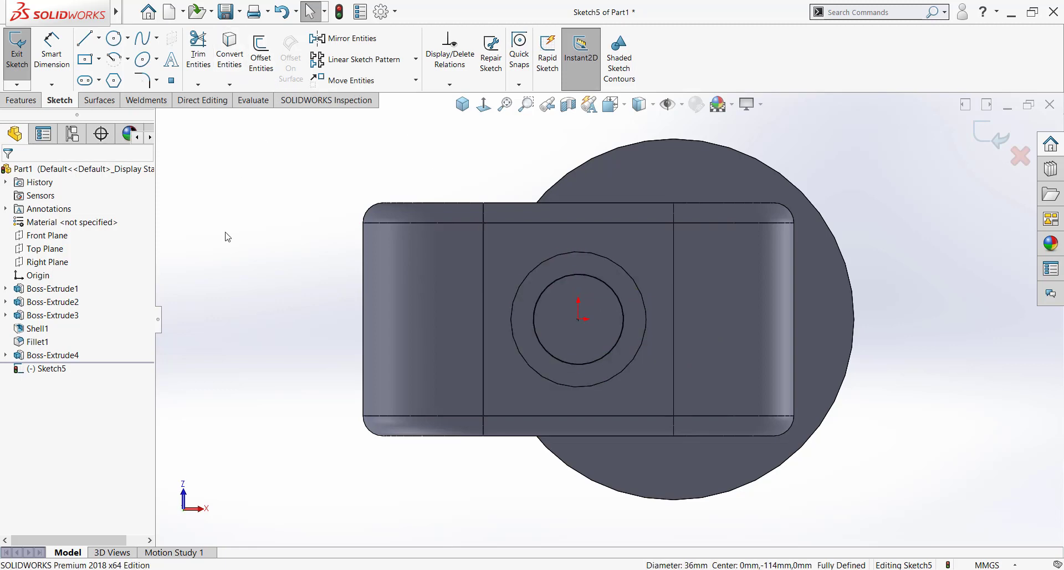
- Draw a circle centred on the origin and dimension it to 144 mm diameter
{"action": "left_click", "coordinate": [578, 319]}
{"action": "left_click", "coordinate": [731, 299]}
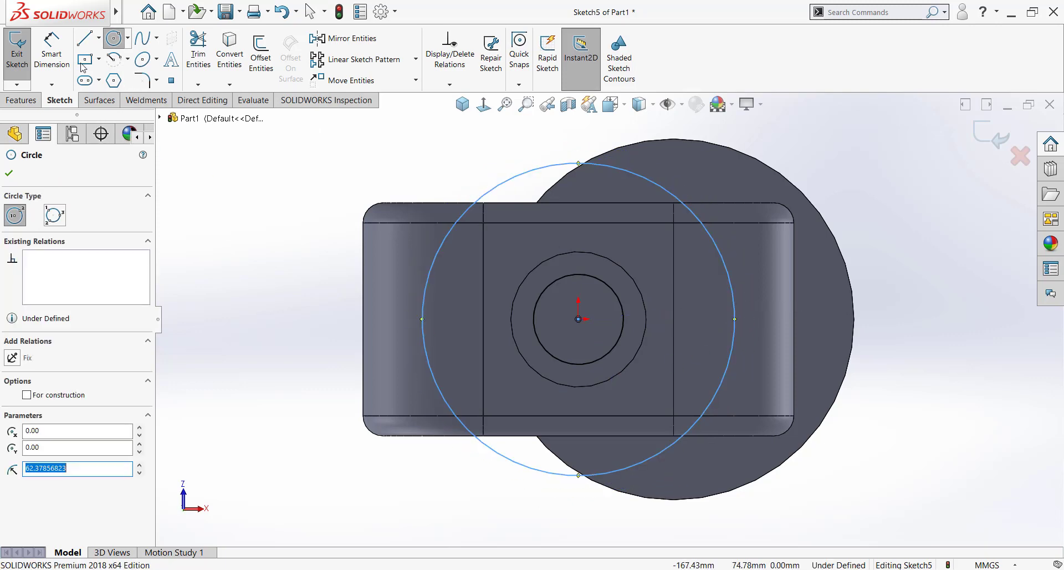
{"action": "left_click", "coordinate": [52, 59]}
{"action": "left_click", "coordinate": [517, 177]}
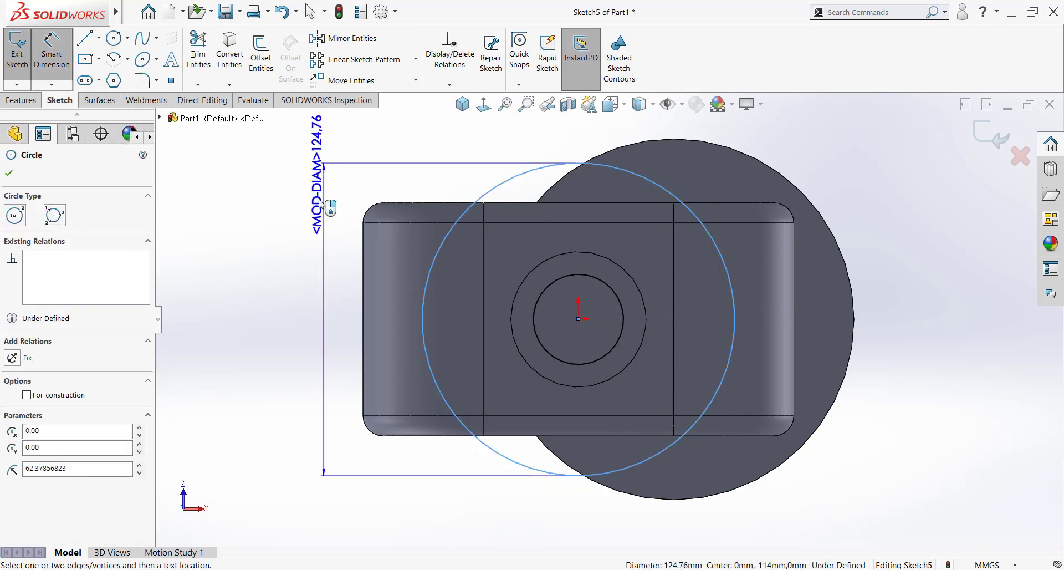
{"action": "left_click", "coordinate": [280, 294]}
{"action": "type", "text": "144"}
{"action": "key", "text": "Return"}
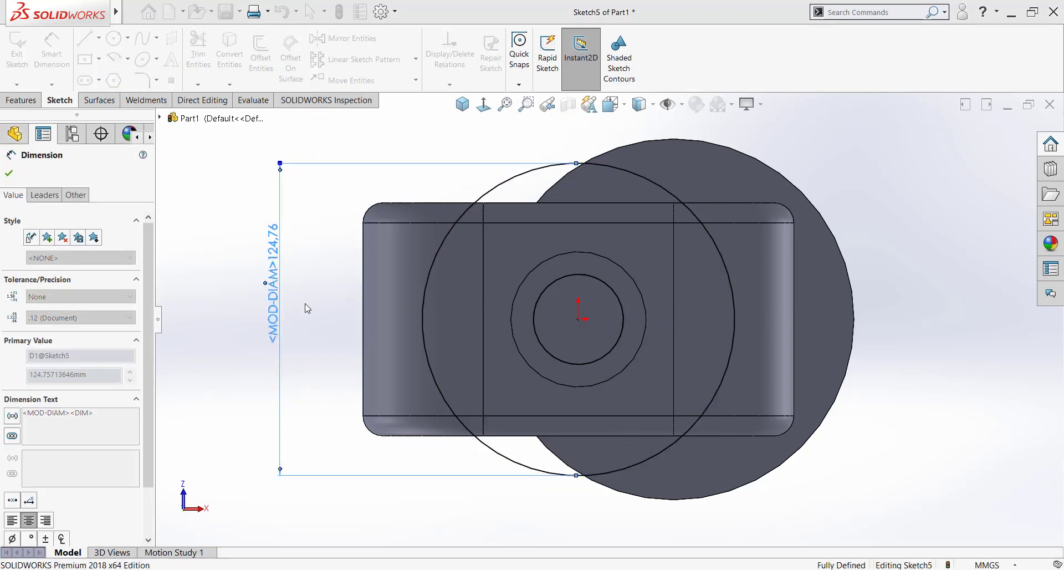
- Add a diagonal construction centreline from the origin toward the upper right
{"action": "left_click", "coordinate": [99, 38]}
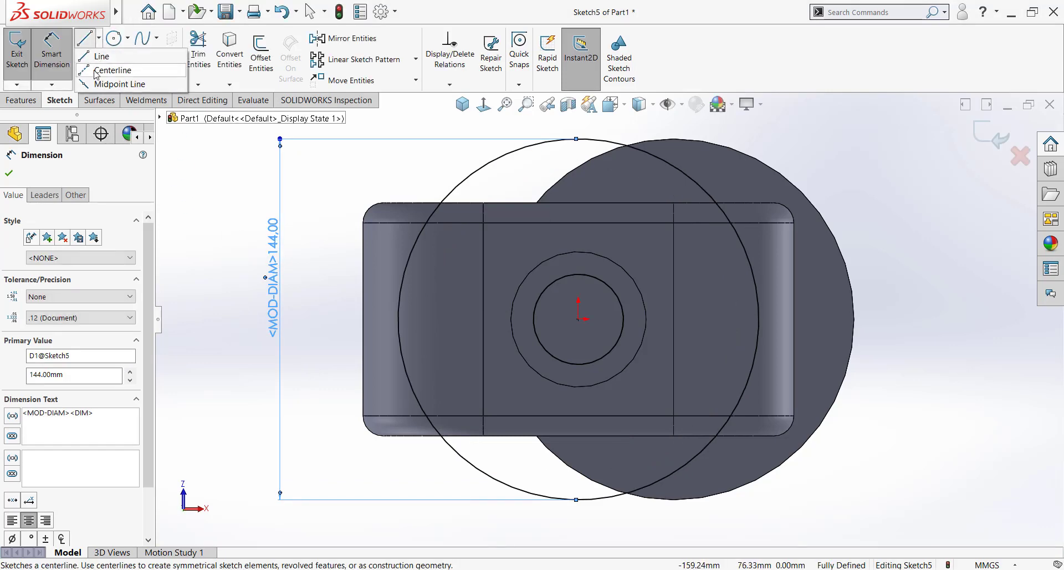
{"action": "left_click", "coordinate": [95, 71]}
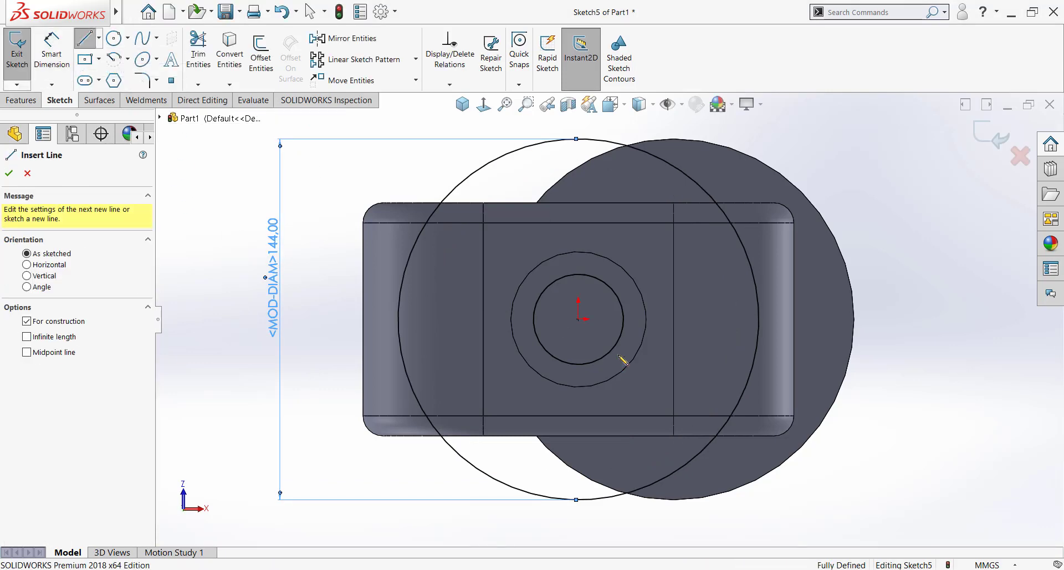
{"action": "left_click", "coordinate": [578, 318]}
{"action": "left_click", "coordinate": [652, 239]}
{"action": "key", "text": "Escape"}
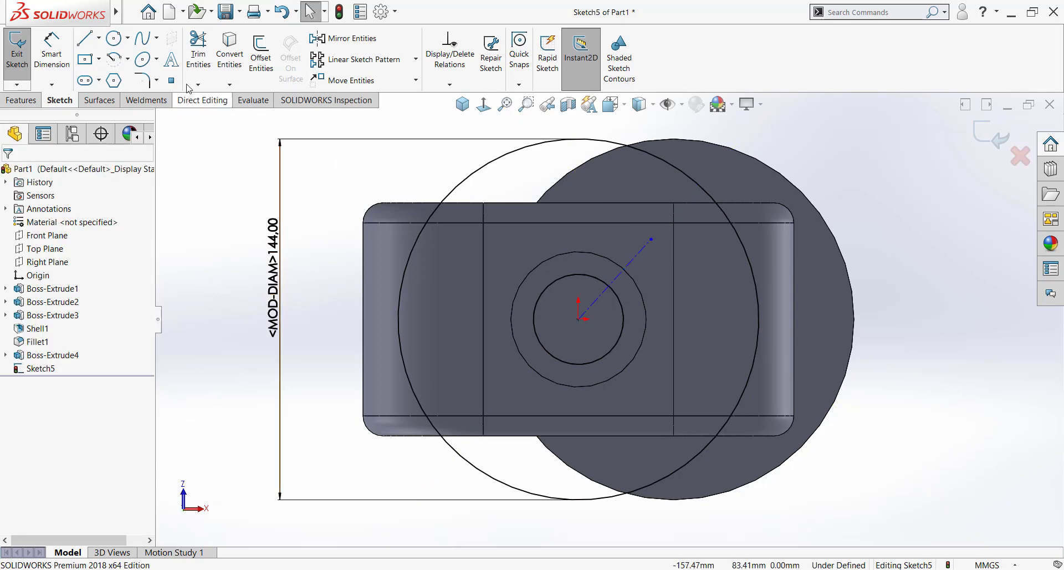
- Draw a small circle at the centreline's end and dimension it to 12 mm diameter
{"action": "left_click", "coordinate": [114, 38]}
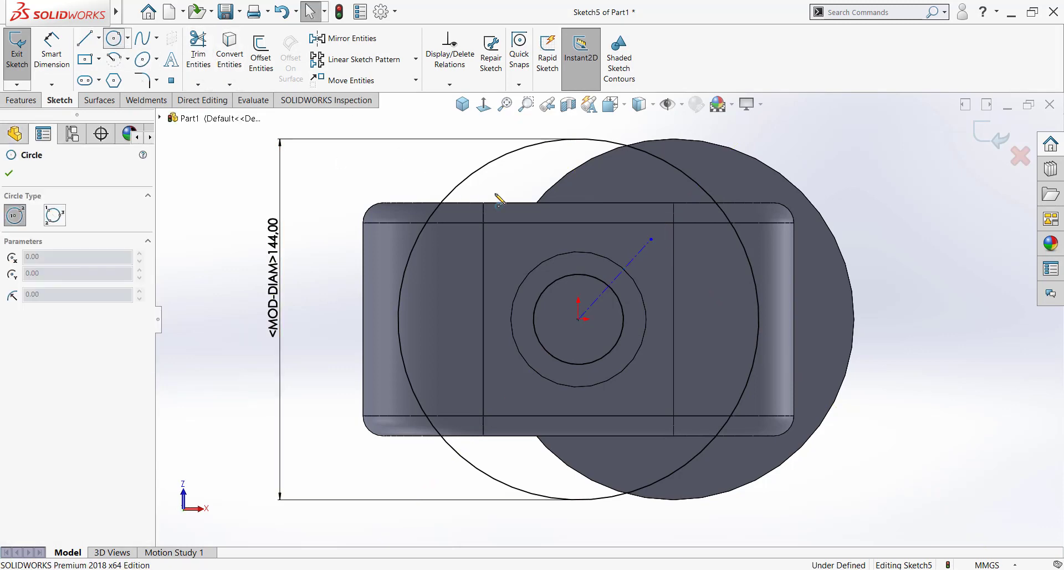
{"action": "left_click", "coordinate": [652, 239]}
{"action": "left_click", "coordinate": [685, 253]}
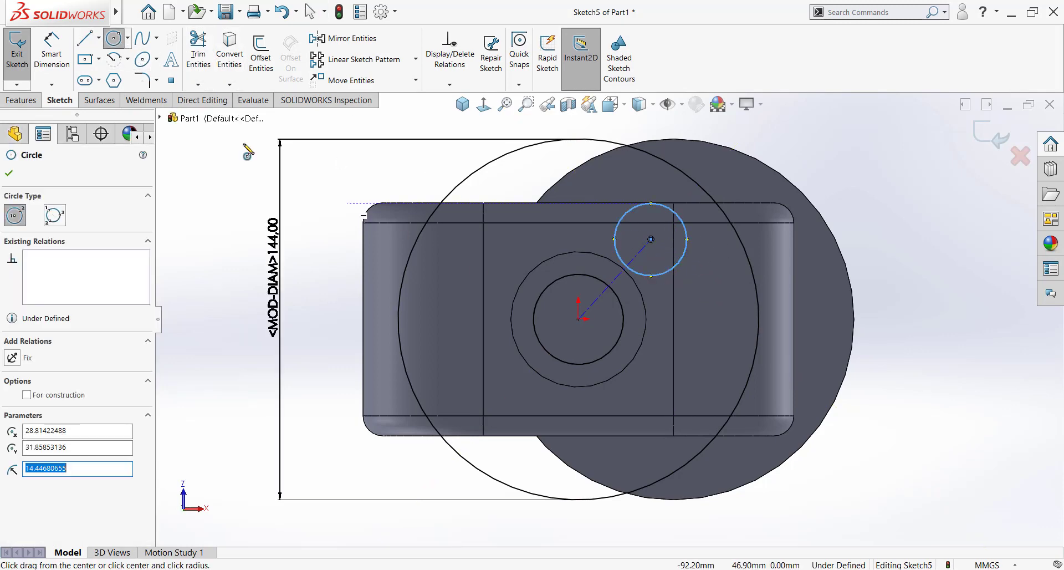
{"action": "left_click", "coordinate": [52, 53]}
{"action": "left_click", "coordinate": [685, 248]}
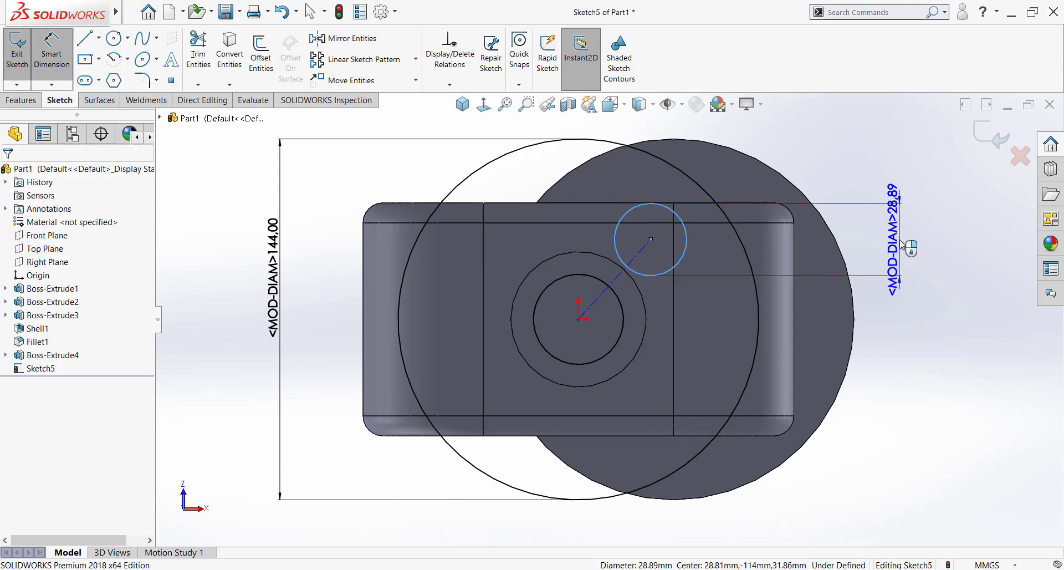
{"action": "left_click", "coordinate": [905, 253]}
{"action": "key", "text": "Return"}
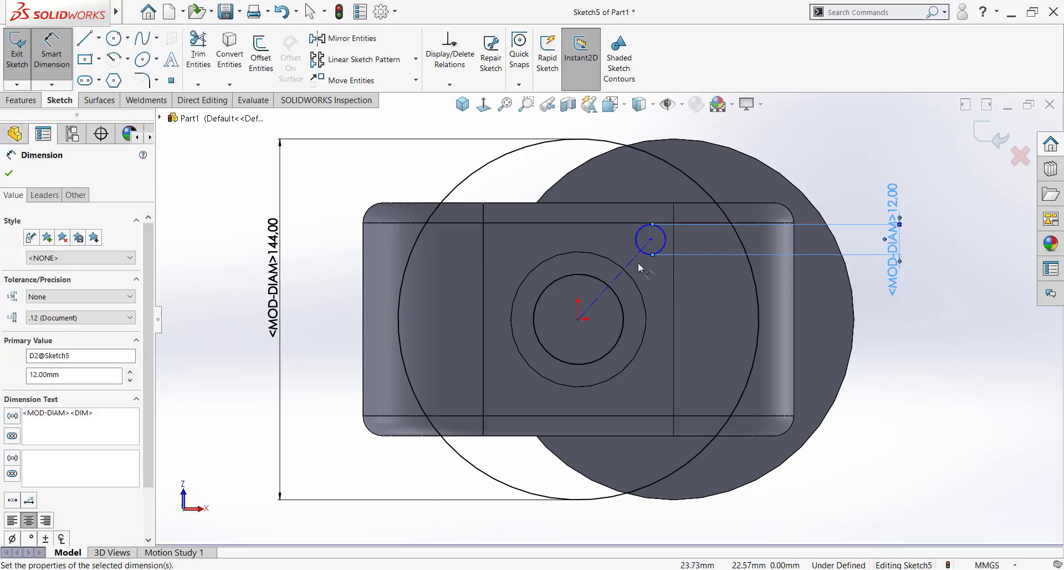
{"action": "left_click", "coordinate": [672, 291]}
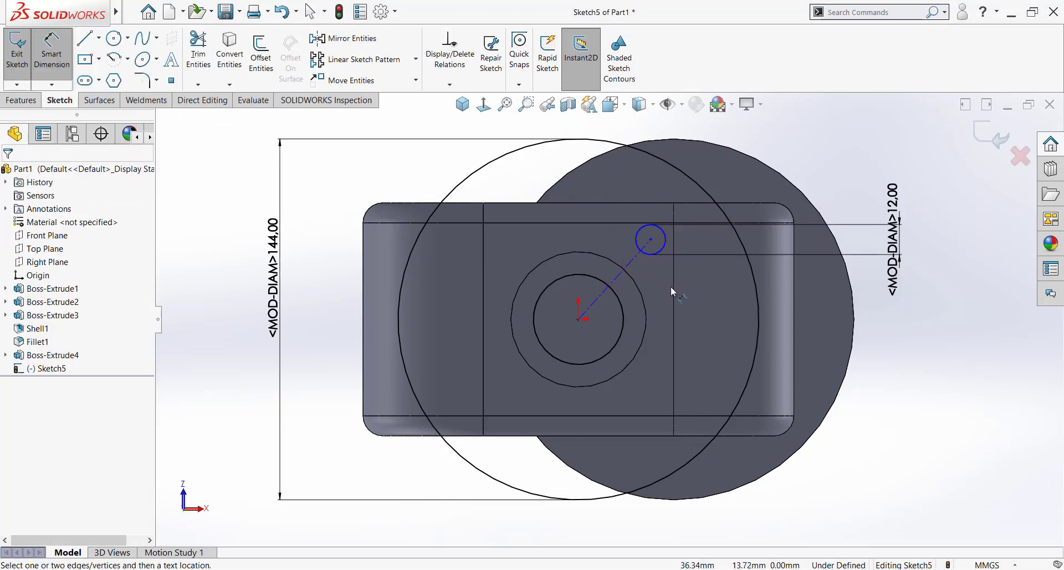
- Dimension the centreline to 42 mm long at a 45° angle
{"action": "left_click", "coordinate": [635, 265]}
{"action": "left_click", "coordinate": [700, 323]}
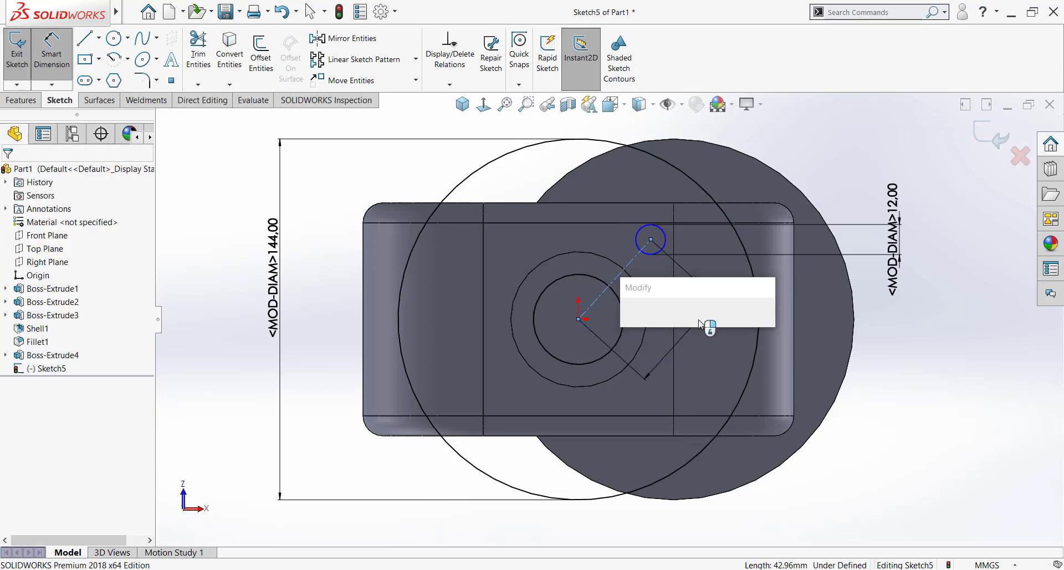
{"action": "type", "text": "42"}
{"action": "key", "text": "Return"}
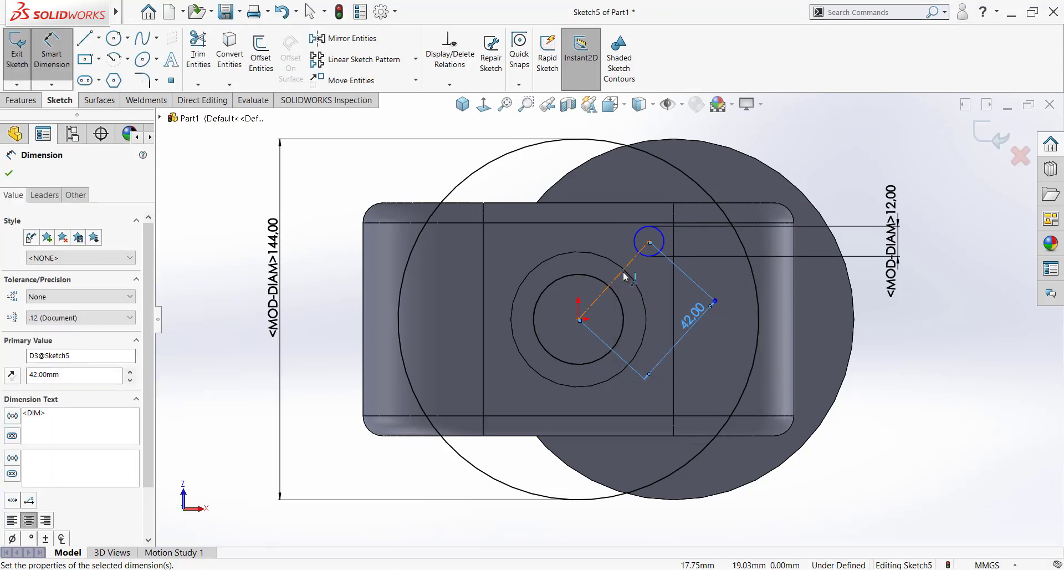
{"action": "left_click", "coordinate": [625, 276]}
{"action": "left_click", "coordinate": [579, 320]}
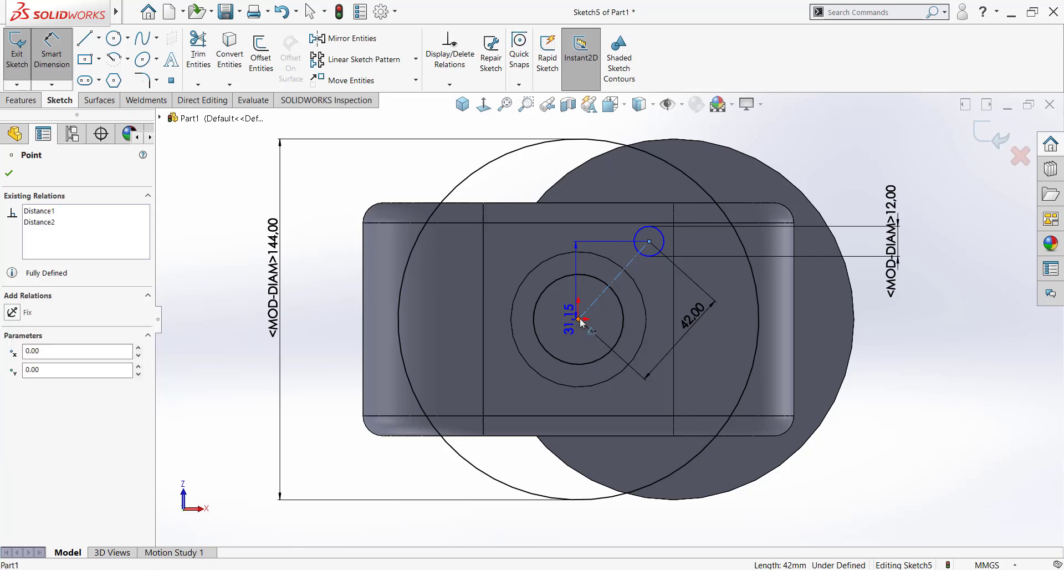
{"action": "left_click", "coordinate": [608, 320]}
{"action": "left_click", "coordinate": [613, 312]}
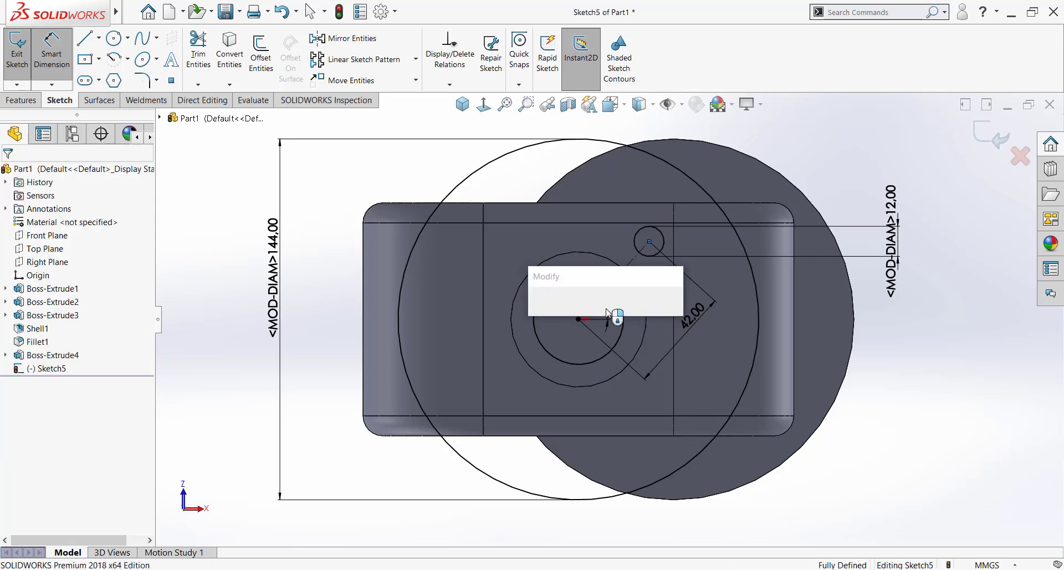
{"action": "type", "text": "45"}
{"action": "key", "text": "Return"}
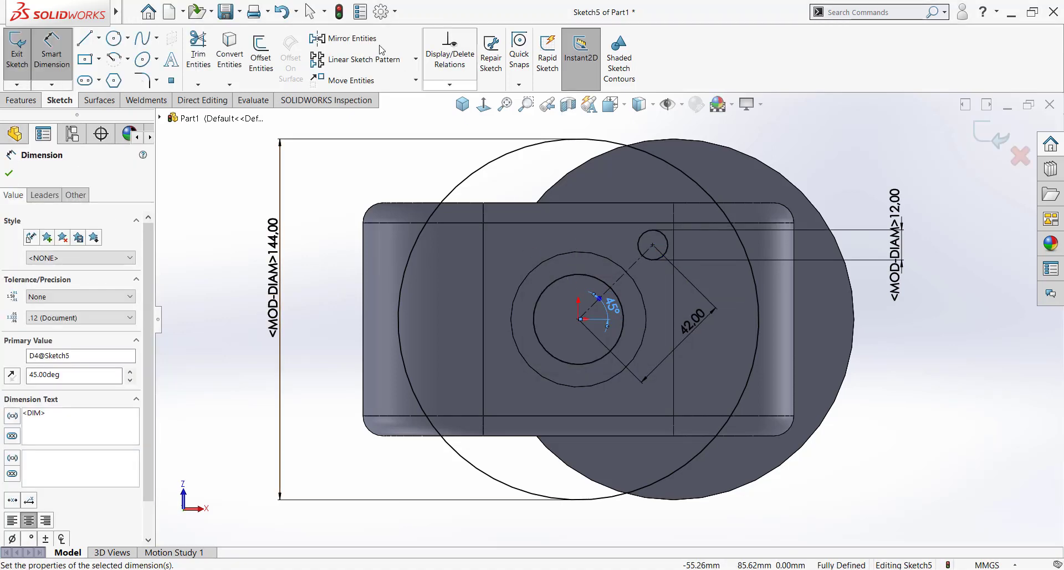
- Circular-pattern the bolt hole into four around the flange centre, snapping the pattern centre to the origin
{"action": "left_click", "coordinate": [415, 59]}
{"action": "left_click", "coordinate": [366, 91]}
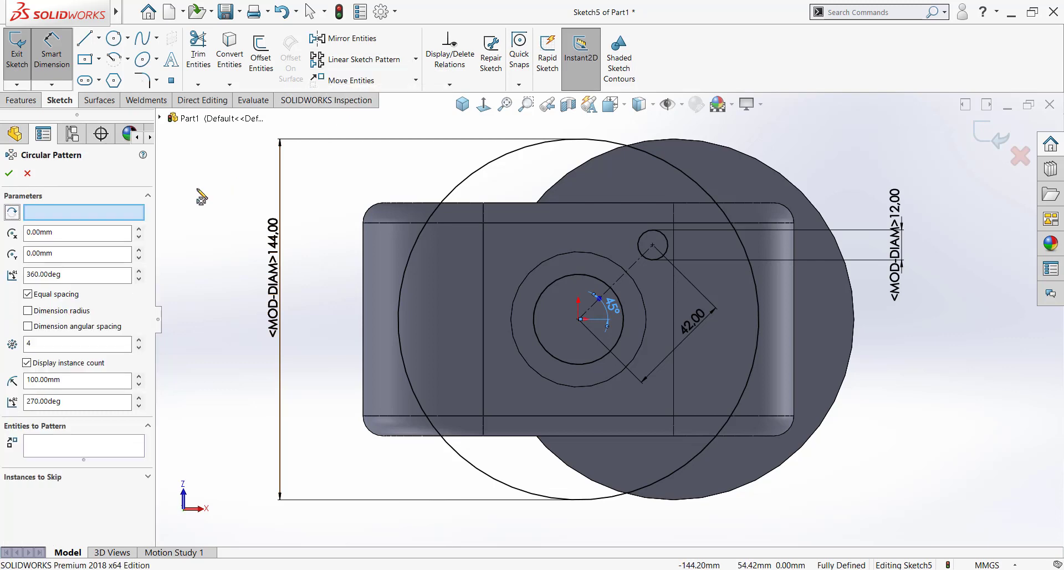
{"action": "left_click", "coordinate": [581, 321]}
{"action": "left_click", "coordinate": [94, 450]}
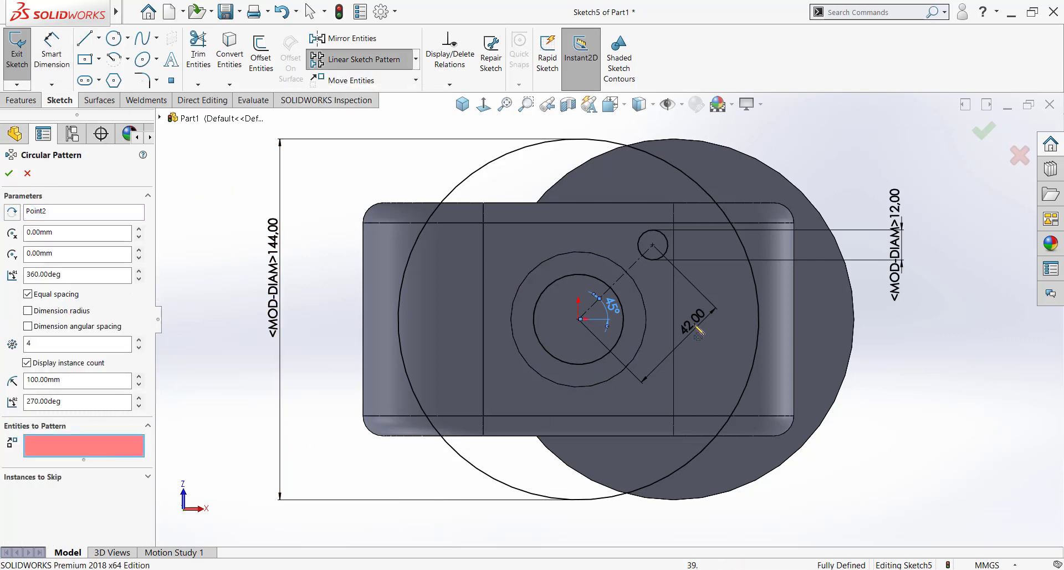
{"action": "left_click", "coordinate": [667, 247]}
{"action": "key", "text": "Return"}
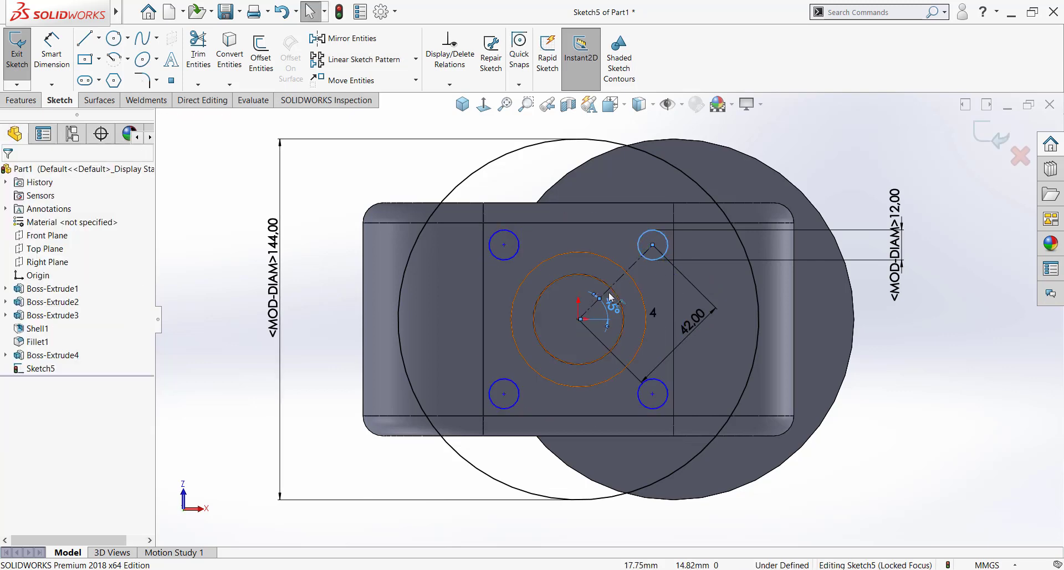
{"action": "left_click_drag", "start_coordinate": [504, 244], "coordinate": [477, 248]}
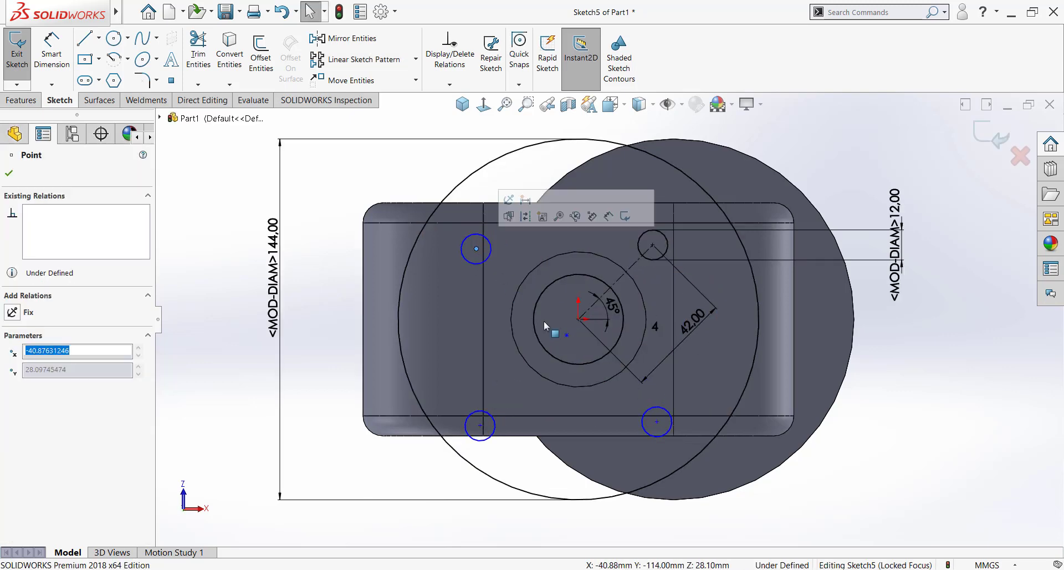
{"action": "left_click_drag", "start_coordinate": [544, 321], "coordinate": [579, 319]}
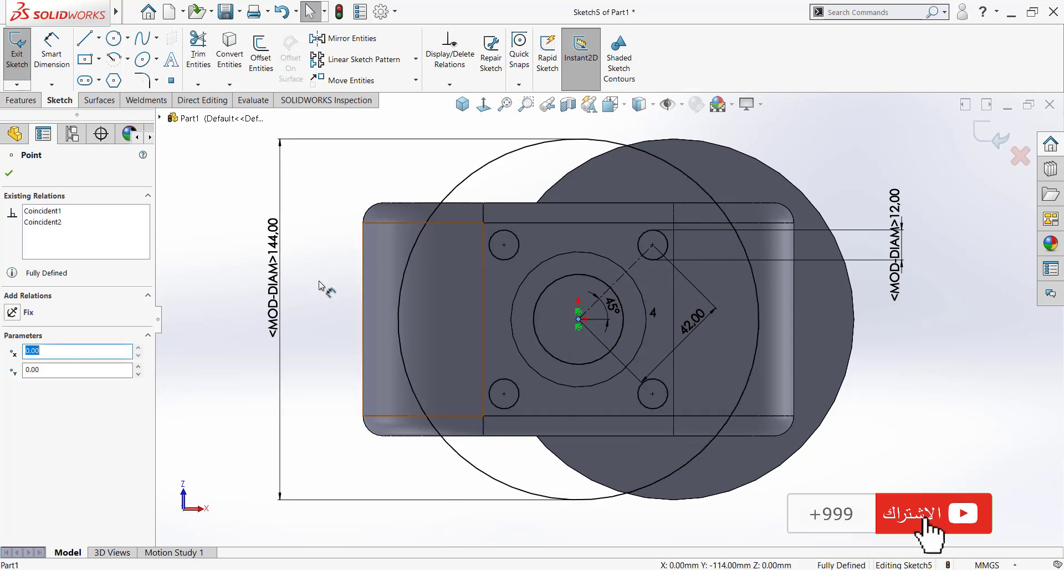
- Extrude the lower flange sketch 16 mm in the reversed direction, then zoom to fit
{"action": "left_click", "coordinate": [21, 100]}
{"action": "left_click", "coordinate": [23, 53]}
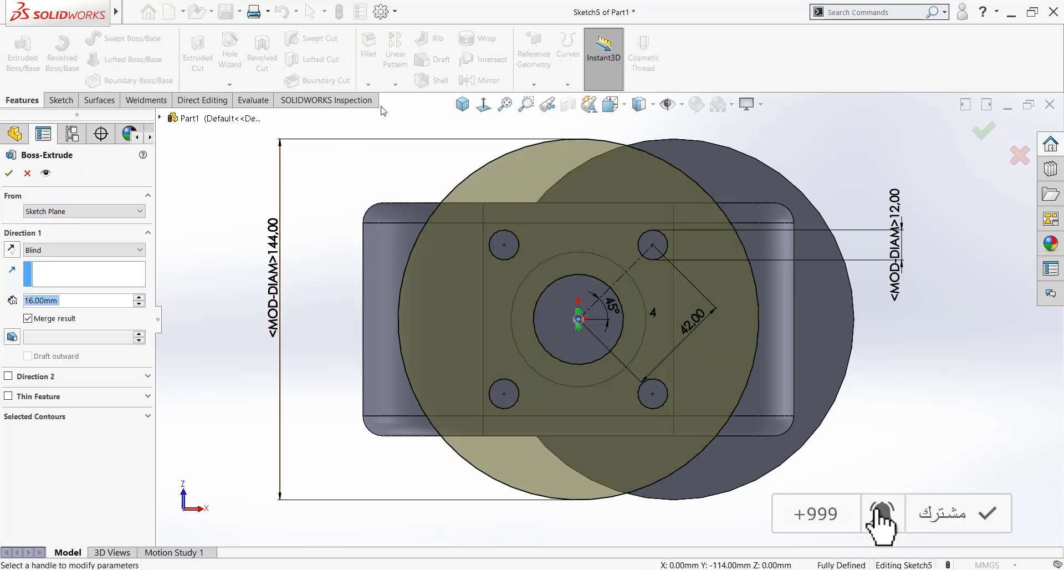
{"action": "left_click", "coordinate": [462, 104]}
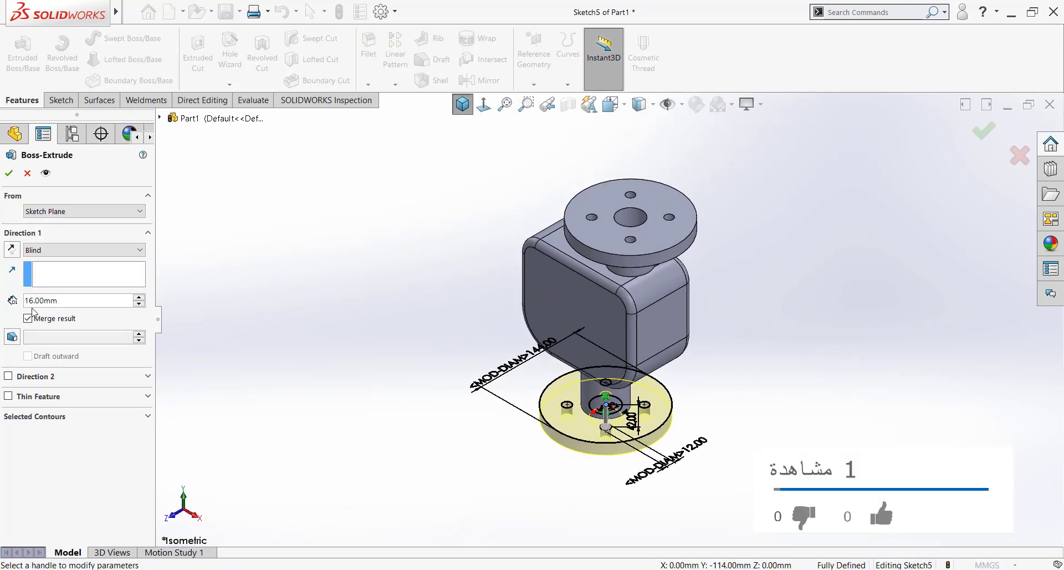
{"action": "left_click", "coordinate": [12, 249]}
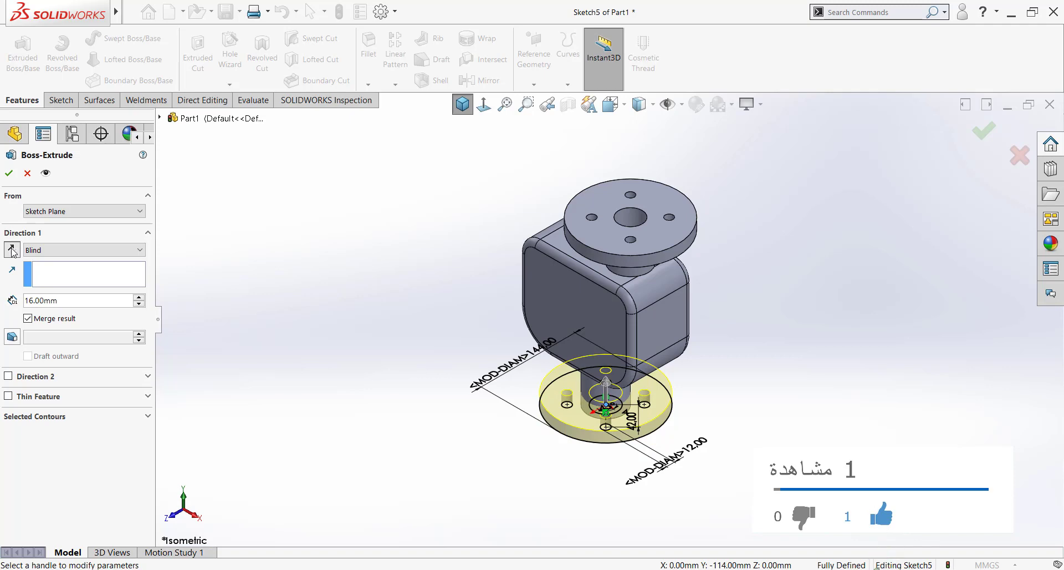
{"action": "left_click", "coordinate": [14, 174]}
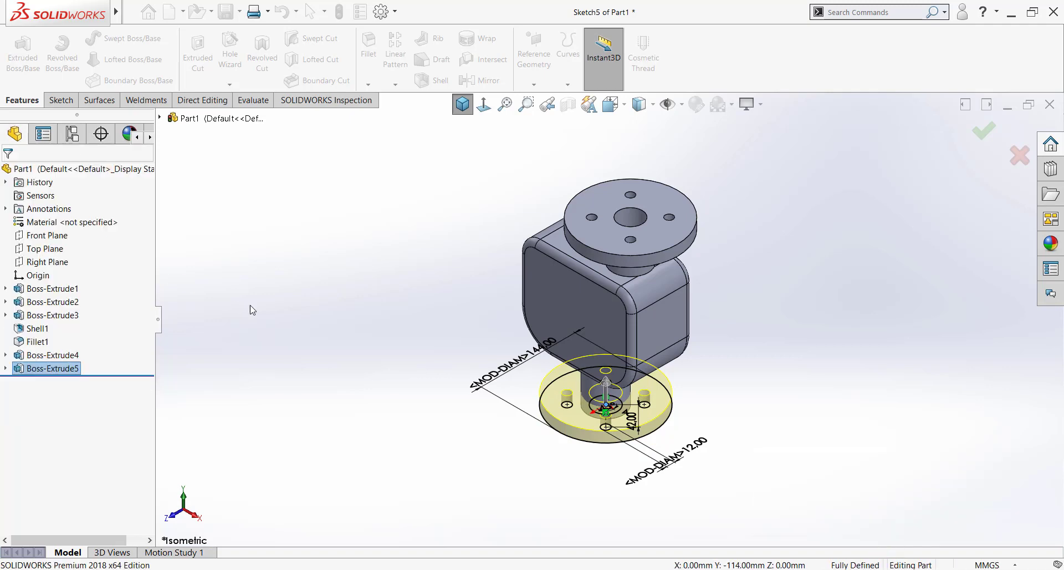
{"action": "left_click", "coordinate": [470, 114]}
- Start a sketch on the housing's front face and draw circles centred at X=38 and X=-38
{"action": "left_click", "coordinate": [586, 323]}
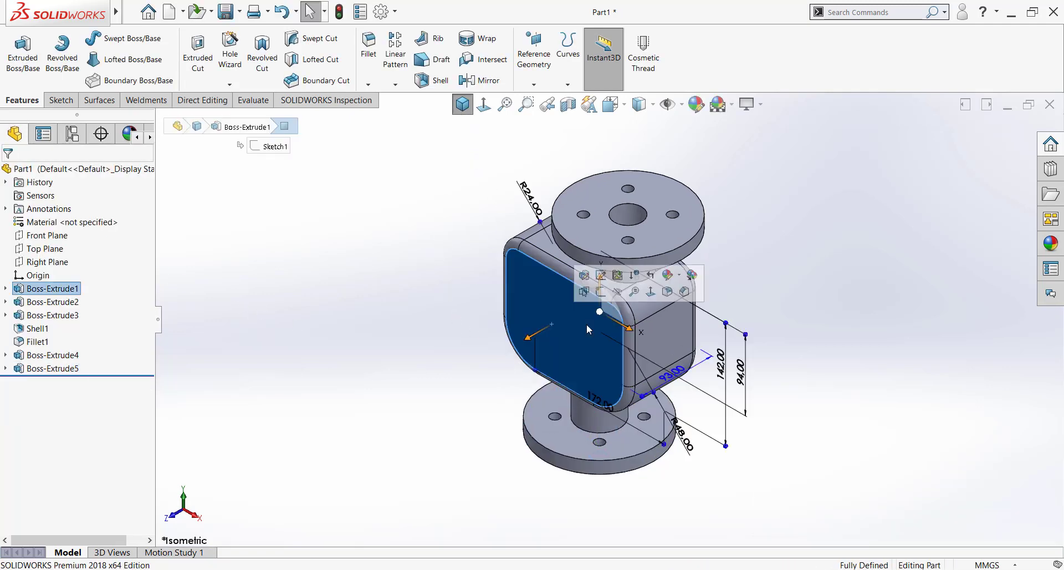
{"action": "left_click", "coordinate": [602, 288]}
{"action": "left_click", "coordinate": [484, 105]}
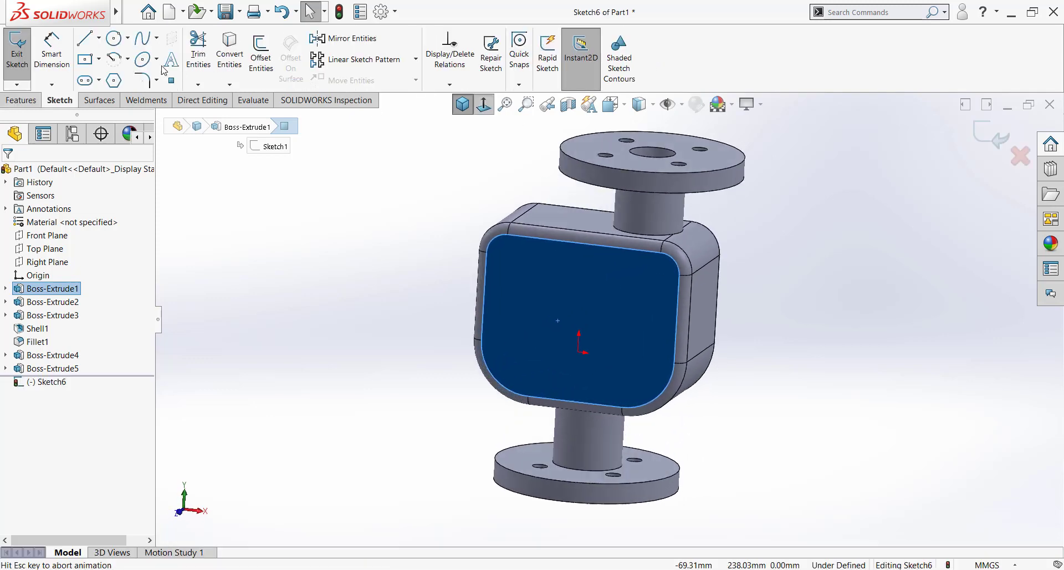
{"action": "left_click", "coordinate": [114, 37]}
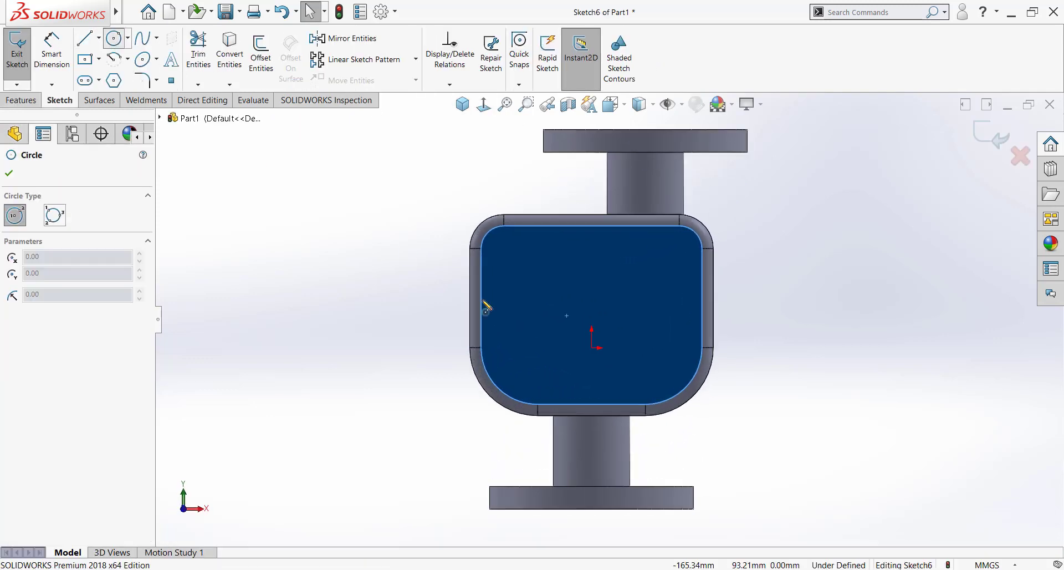
{"action": "left_click", "coordinate": [645, 348]}
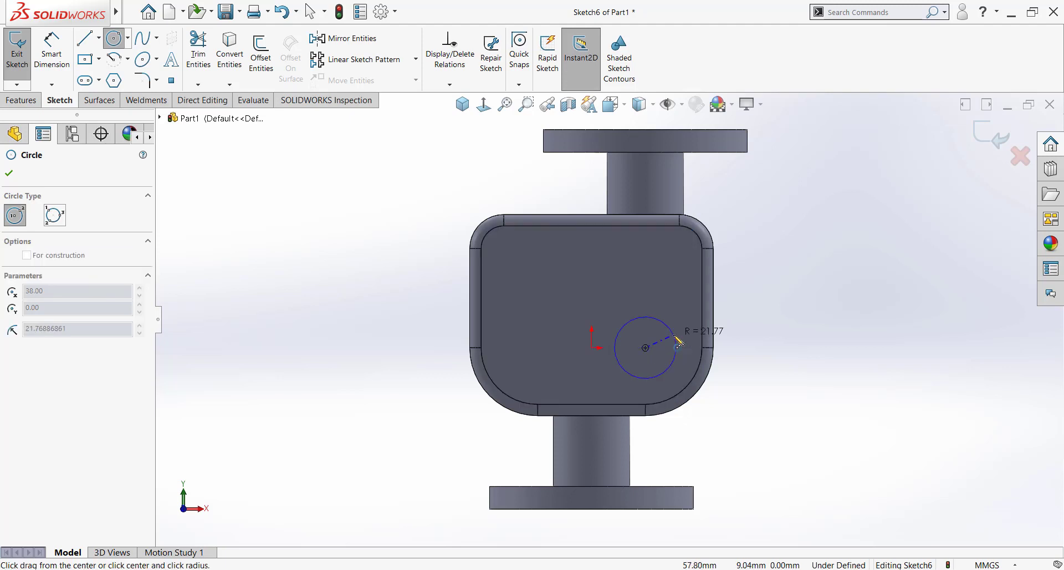
{"action": "left_click", "coordinate": [686, 333]}
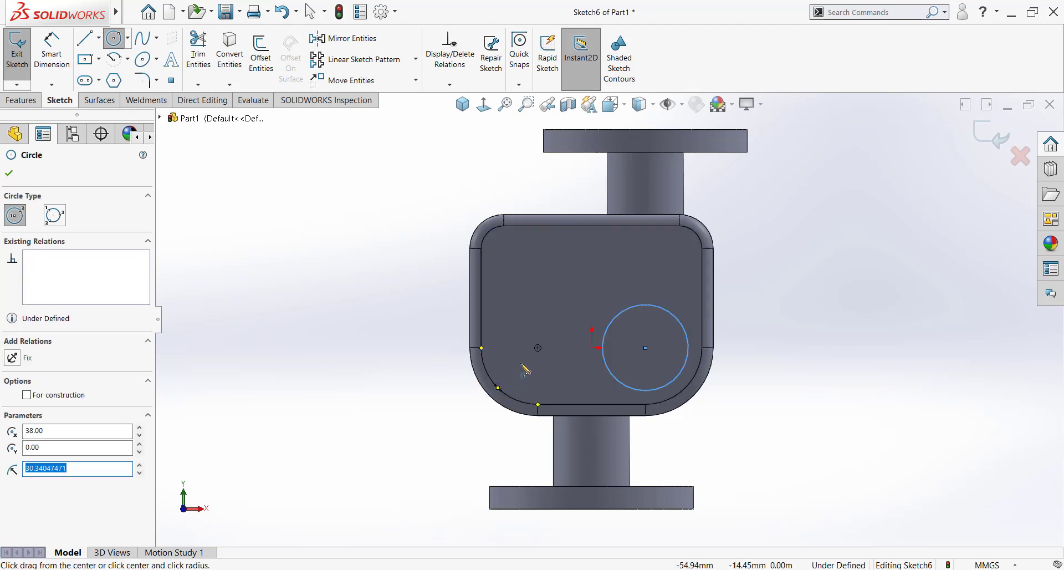
{"action": "left_click", "coordinate": [538, 348]}
{"action": "left_click", "coordinate": [572, 331]}
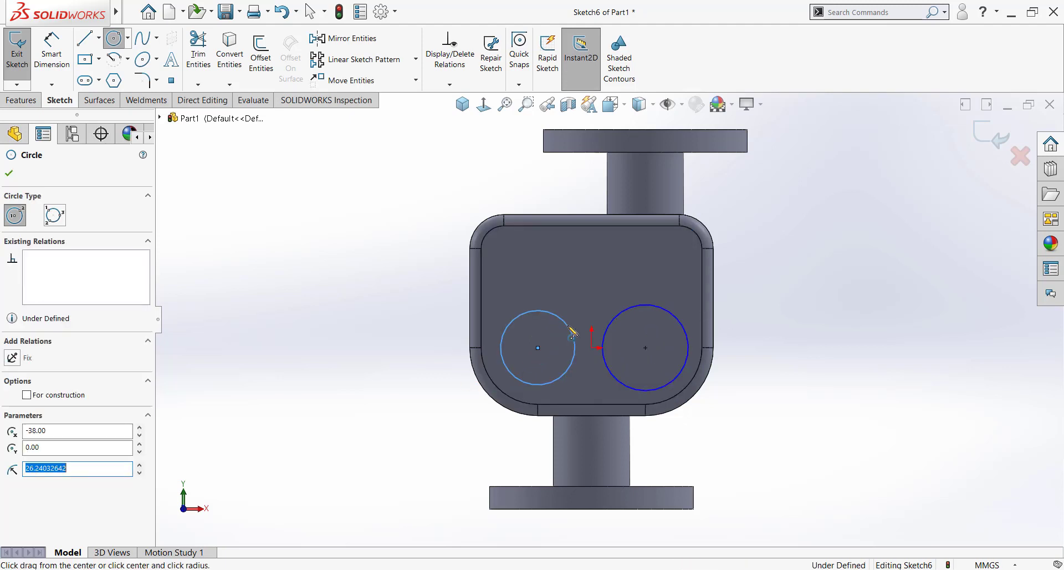
- Make the two circles equal and check the reference drawing in Paint
{"action": "key", "text": "Escape"}
{"action": "left_click_drag", "start_coordinate": [640, 294], "coordinate": [539, 341]}
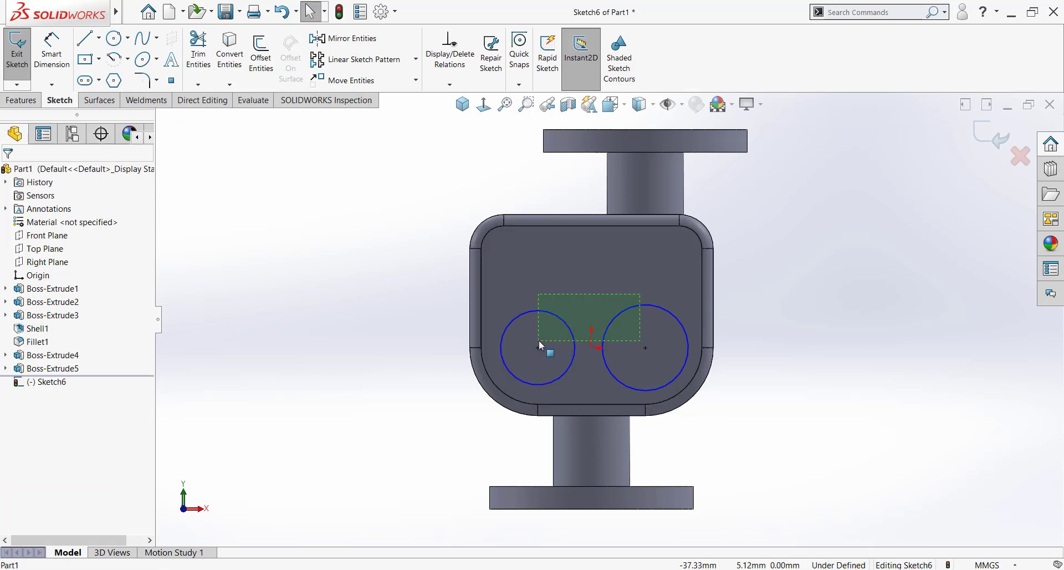
{"action": "left_click", "coordinate": [622, 291]}
{"action": "key", "text": "Escape"}
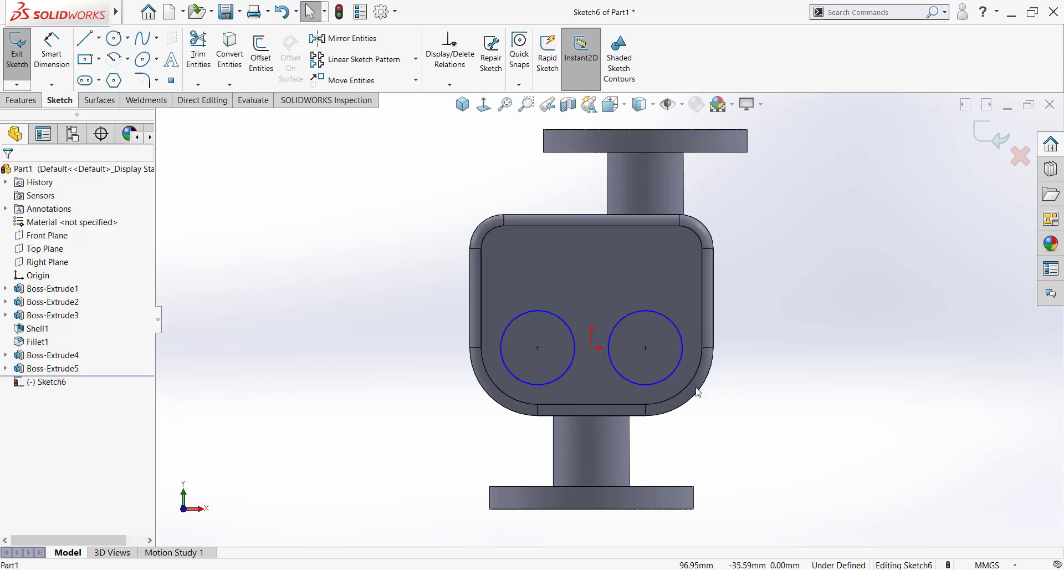
{"action": "left_click", "coordinate": [35, 32]}
{"action": "key", "text": "alt+Tab"}
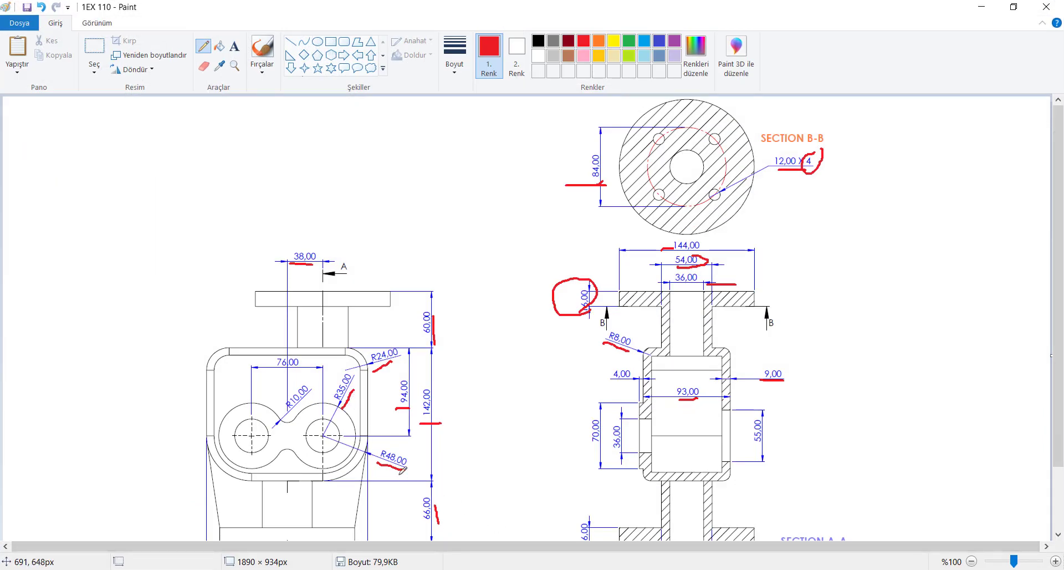
- Give the right circle a 72 mm diameter dimension
{"action": "key", "text": "alt+Tab"}
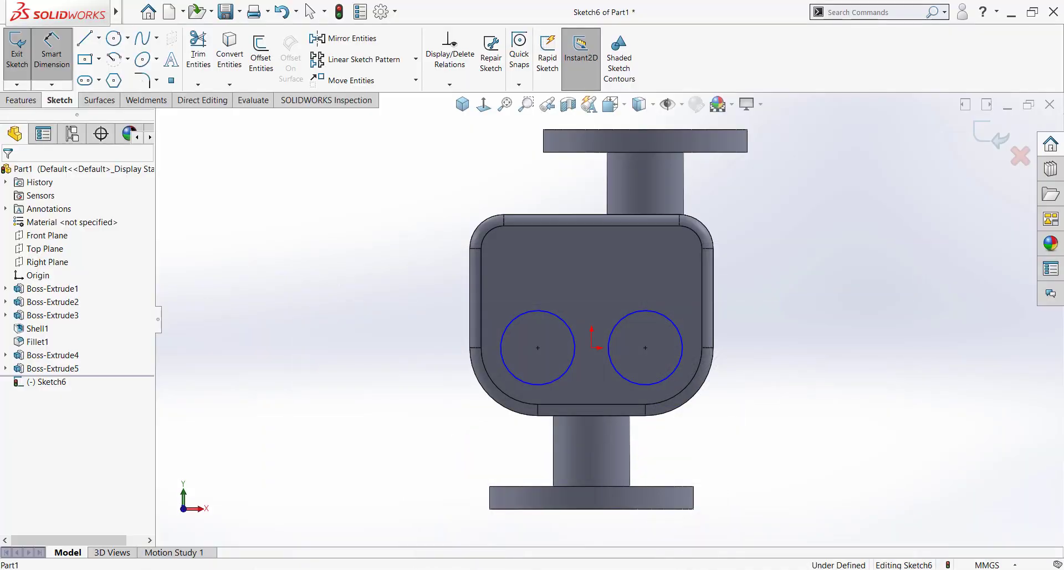
{"action": "left_click", "coordinate": [656, 317]}
{"action": "left_click", "coordinate": [784, 350]}
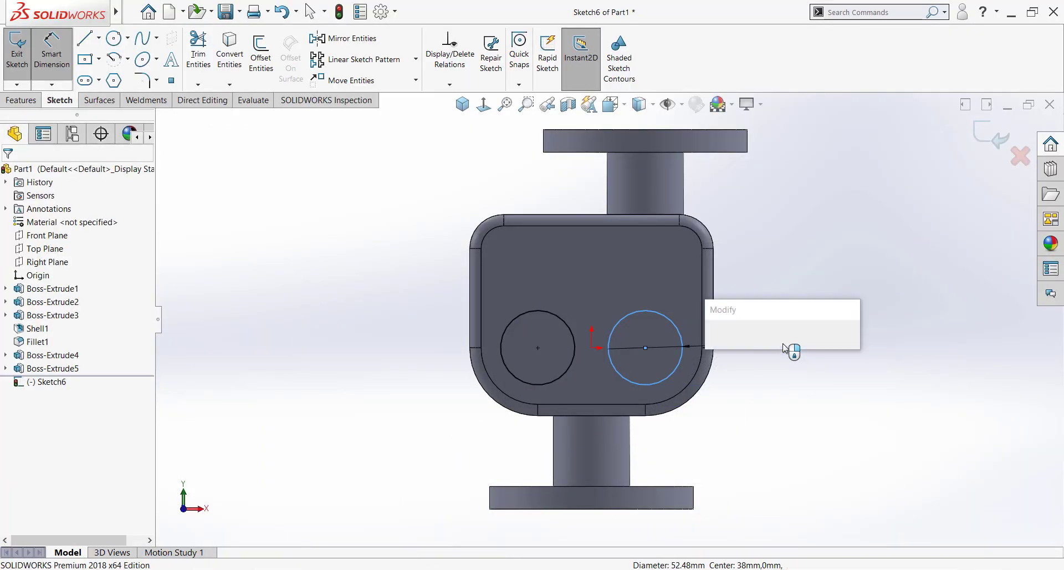
{"action": "type", "text": "72"}
{"action": "key", "text": "Return"}
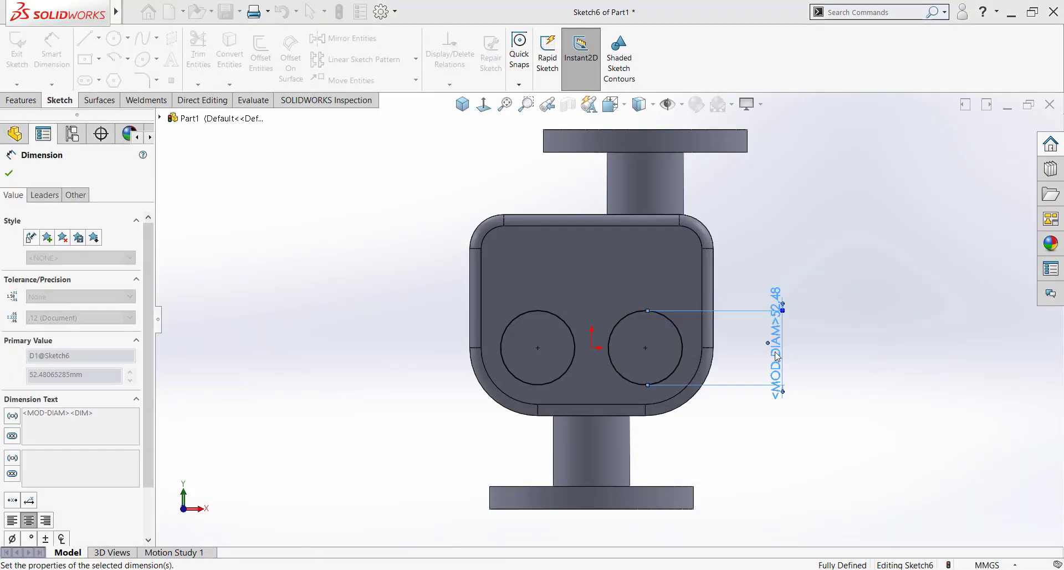
- Draw an arc bridging the two circles across the top
{"action": "left_click", "coordinate": [117, 61]}
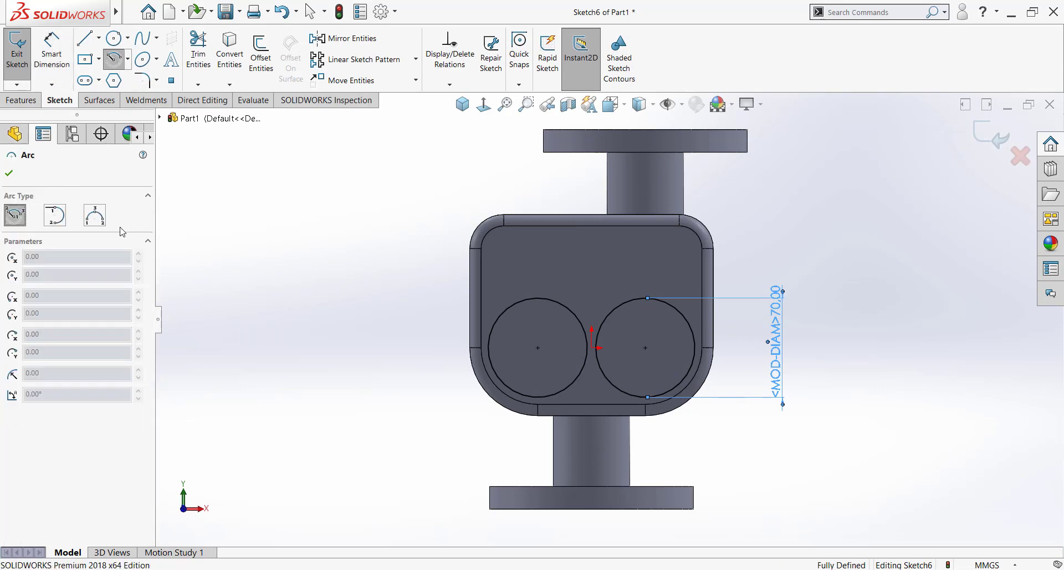
{"action": "scroll", "coordinate": [599, 317], "scroll_direction": "down", "scroll_amount": 1}
{"action": "scroll", "coordinate": [599, 318], "scroll_direction": "down", "scroll_amount": 1}
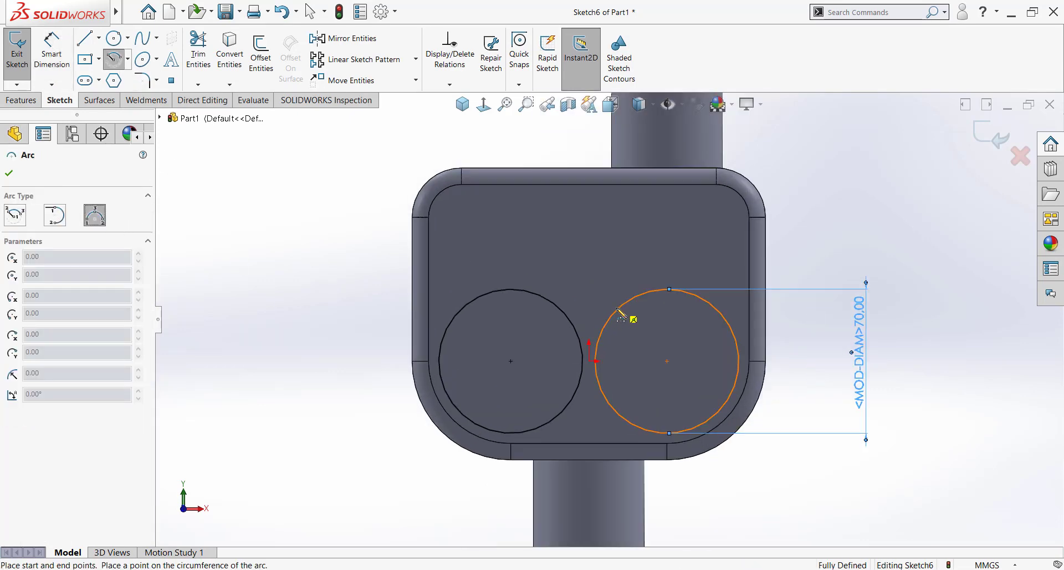
{"action": "left_click", "coordinate": [618, 309]}
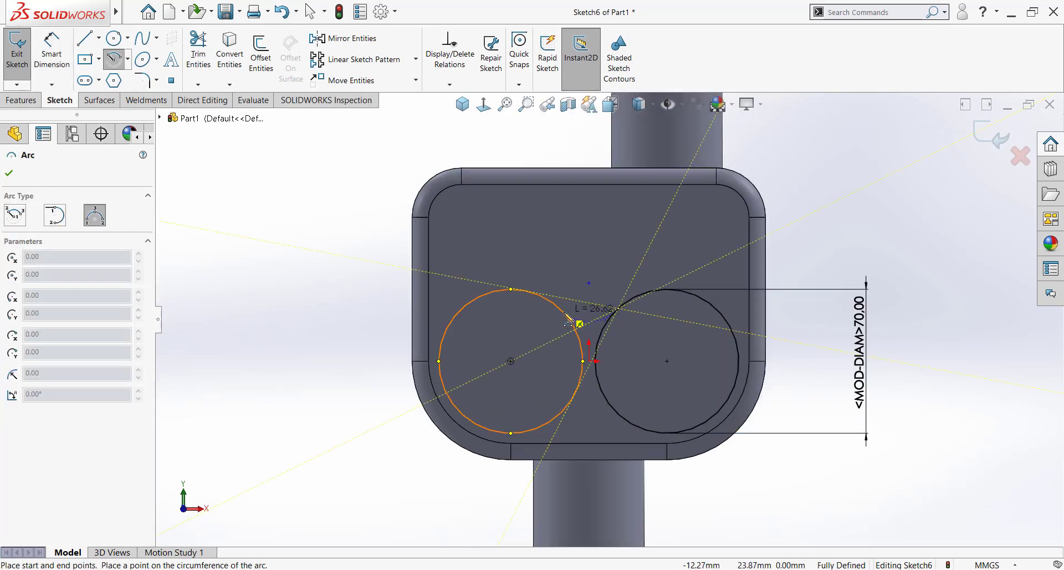
{"action": "left_click", "coordinate": [564, 313]}
{"action": "left_click", "coordinate": [591, 322]}
{"action": "key", "text": "Escape"}
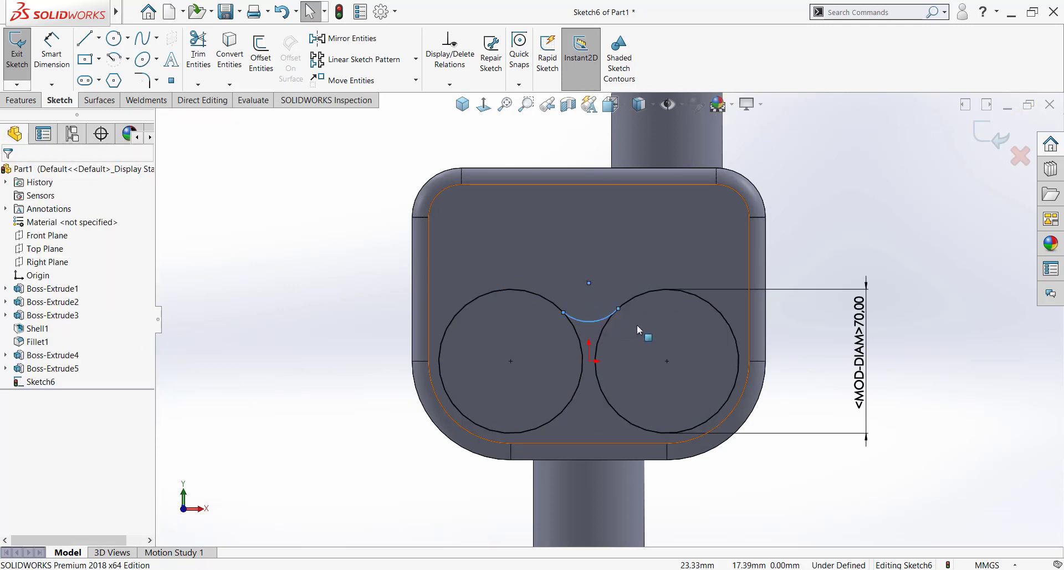
- Make the bridging arc tangent to the circles
{"action": "left_click", "coordinate": [614, 306]}
{"action": "left_click", "coordinate": [590, 320], "text": "ctrl"}
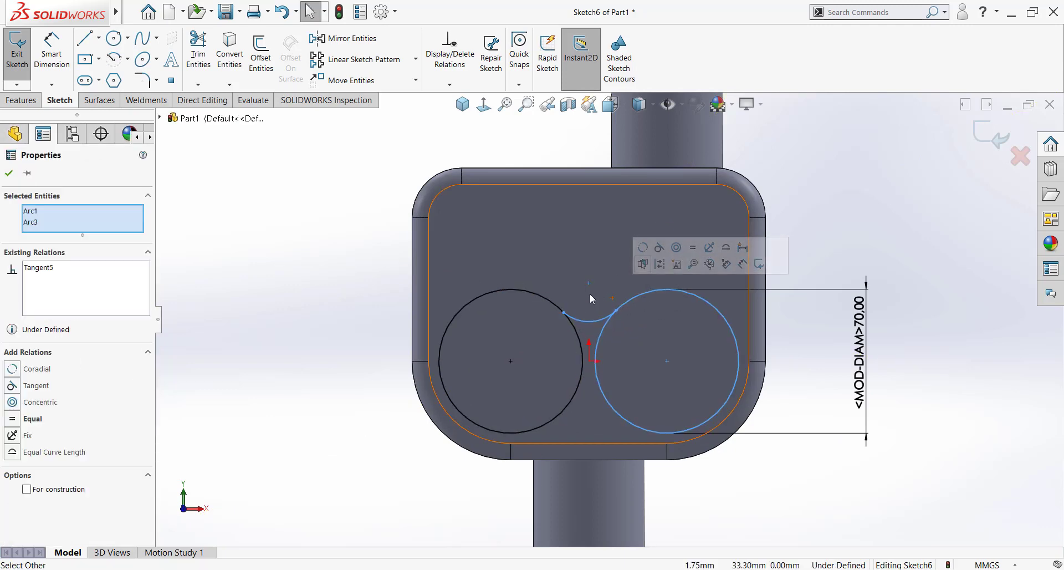
{"action": "key", "text": "Escape"}
{"action": "left_click", "coordinate": [577, 332]}
{"action": "left_click", "coordinate": [590, 320], "text": "ctrl"}
{"action": "left_click", "coordinate": [606, 268]}
{"action": "left_click", "coordinate": [332, 335]}
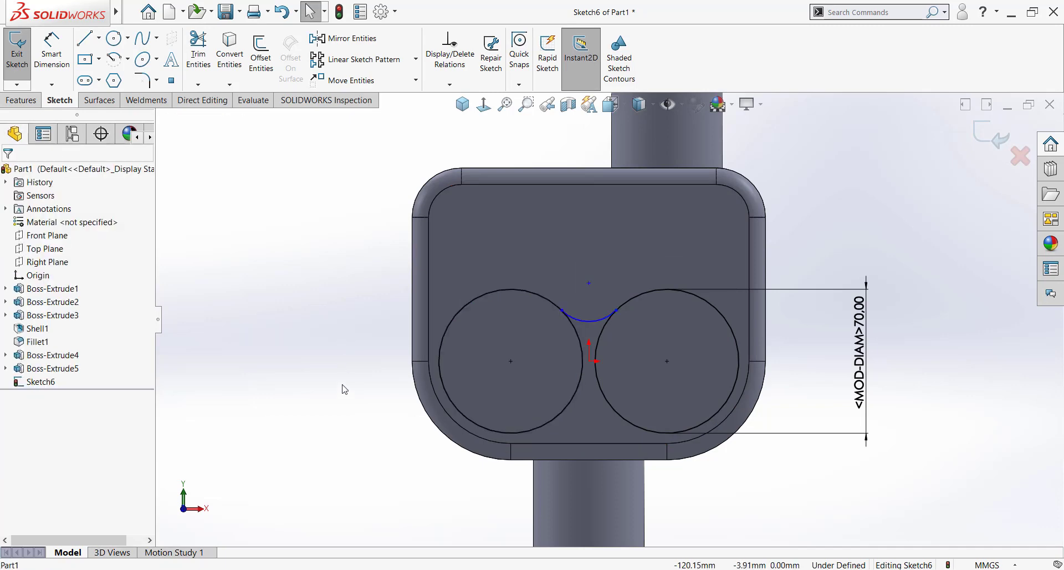
- Dimension the bridging arc with a 10 mm radius
{"action": "left_click", "coordinate": [52, 49]}
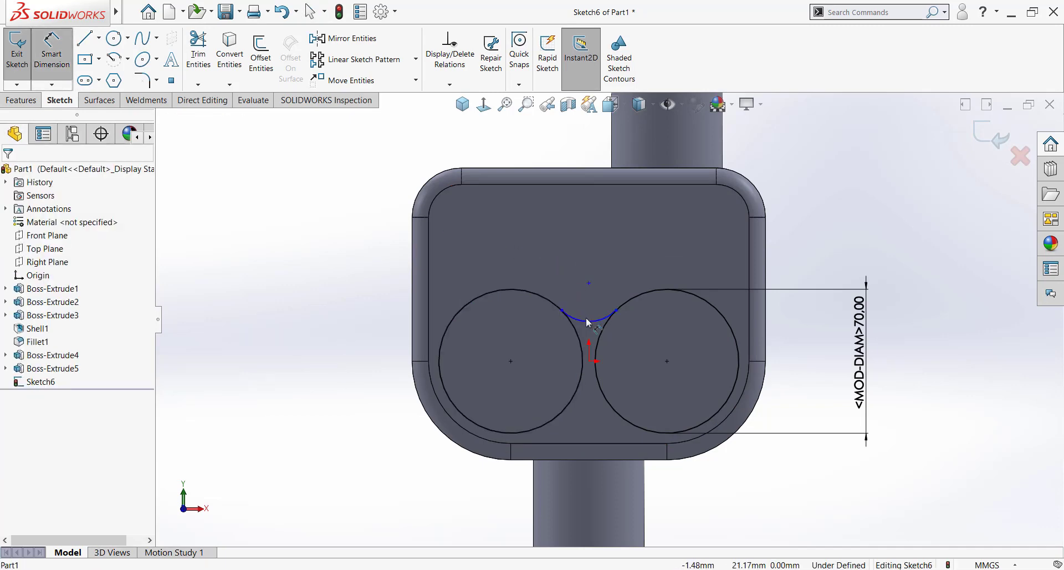
{"action": "left_click", "coordinate": [589, 324]}
{"action": "left_click", "coordinate": [582, 295]}
{"action": "type", "text": "1"}
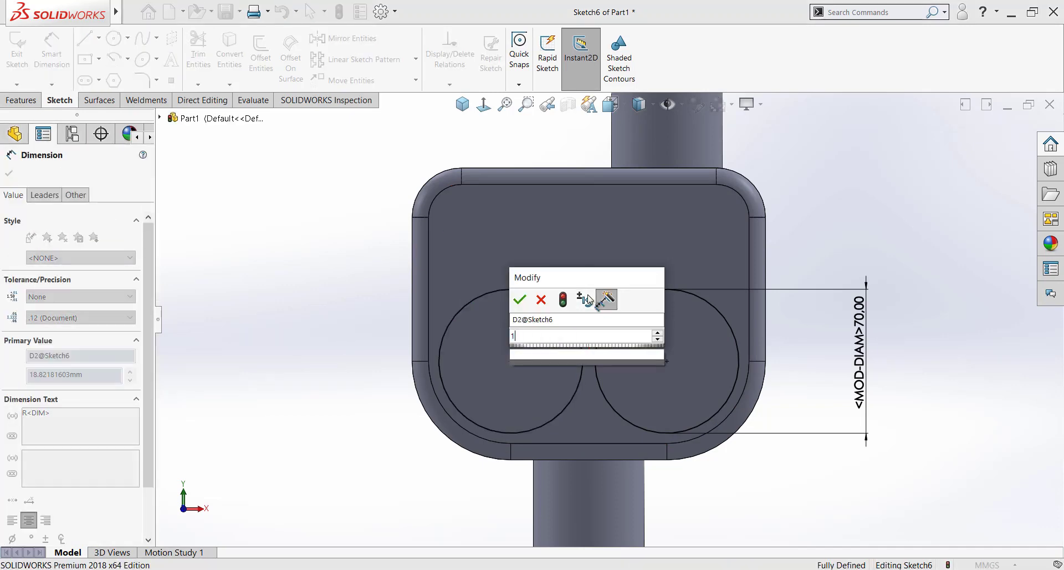
{"action": "key", "text": "Return"}
{"action": "left_click", "coordinate": [98, 38]}
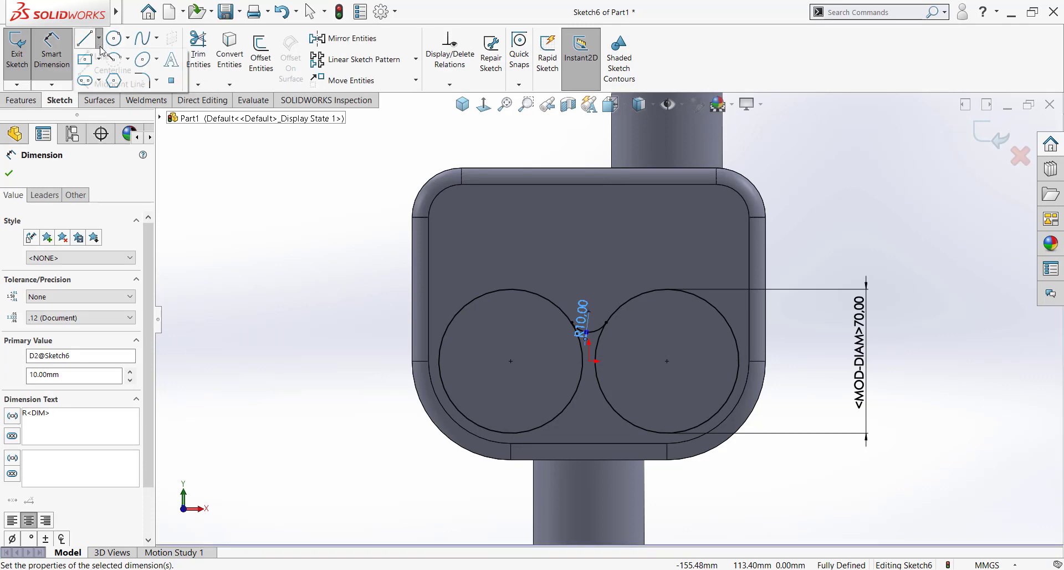
- Draw a horizontal centerline from the origin toward the right circle
{"action": "left_click", "coordinate": [112, 70]}
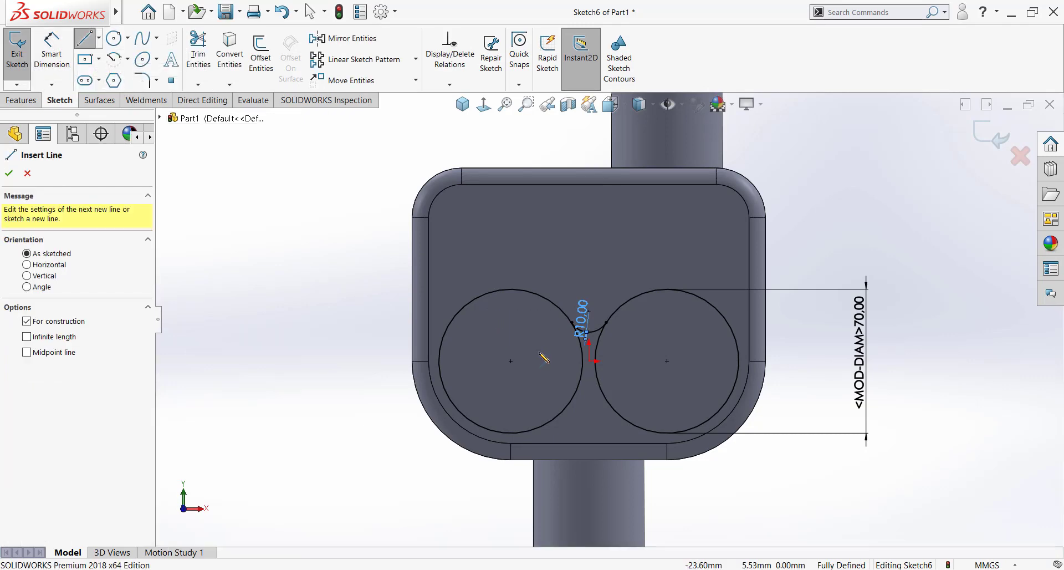
{"action": "left_click", "coordinate": [596, 360]}
{"action": "left_click", "coordinate": [640, 361]}
{"action": "key", "text": "Escape"}
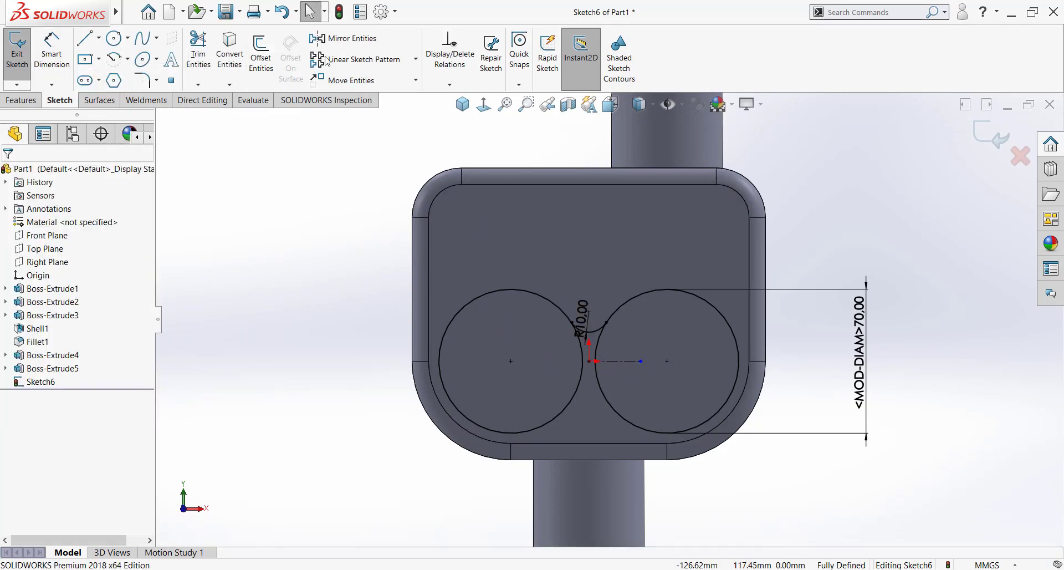
- Mirror the R10 arc about the centerline to create the lower arc
{"action": "left_click", "coordinate": [344, 39]}
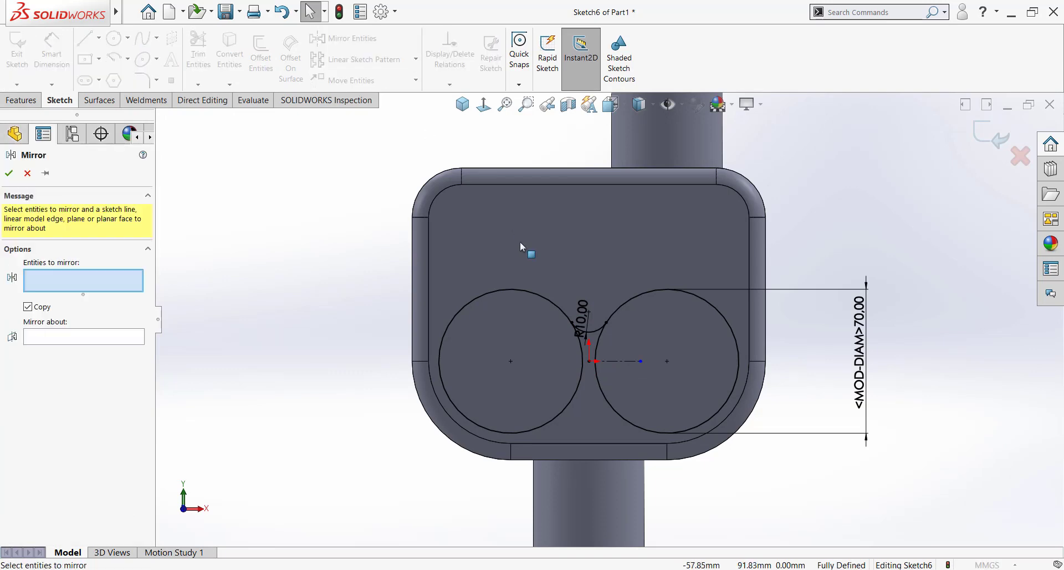
{"action": "left_click", "coordinate": [592, 333]}
{"action": "left_click", "coordinate": [103, 338]}
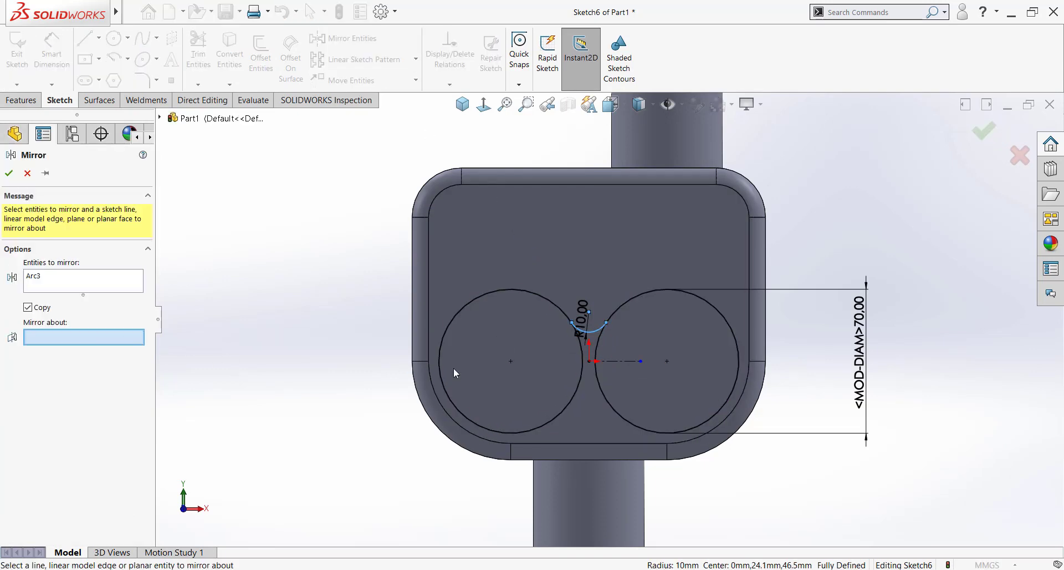
{"action": "left_click", "coordinate": [621, 361]}
{"action": "left_click", "coordinate": [9, 173]}
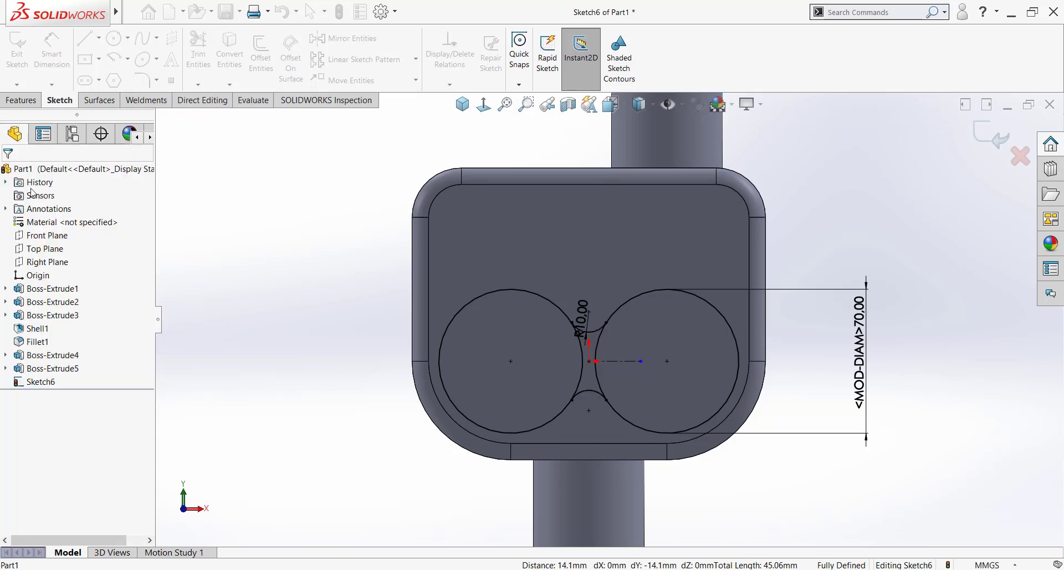
{"action": "key", "text": "alt+Tab"}
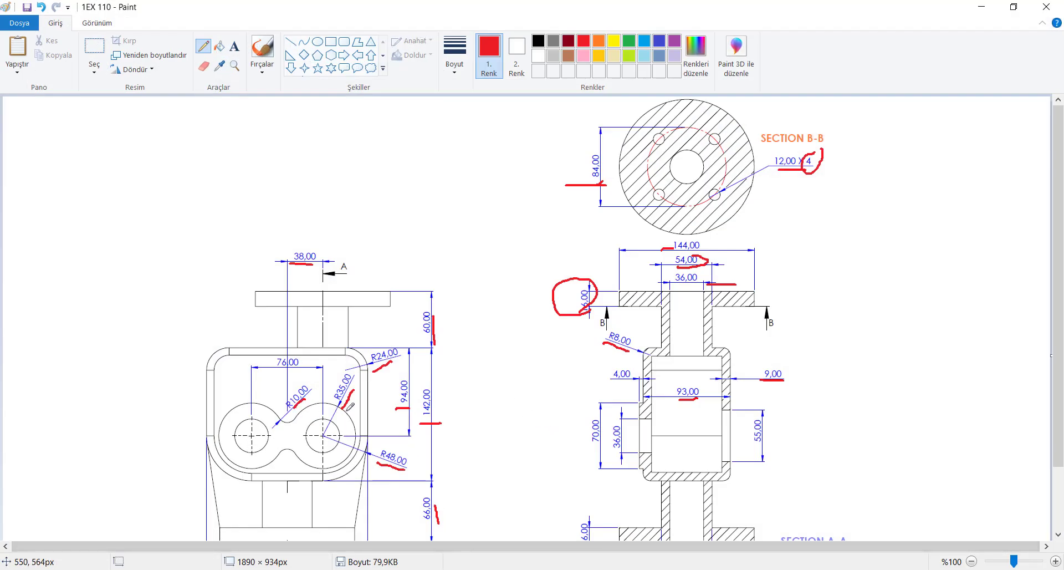
{"action": "key", "text": "alt+Tab"}
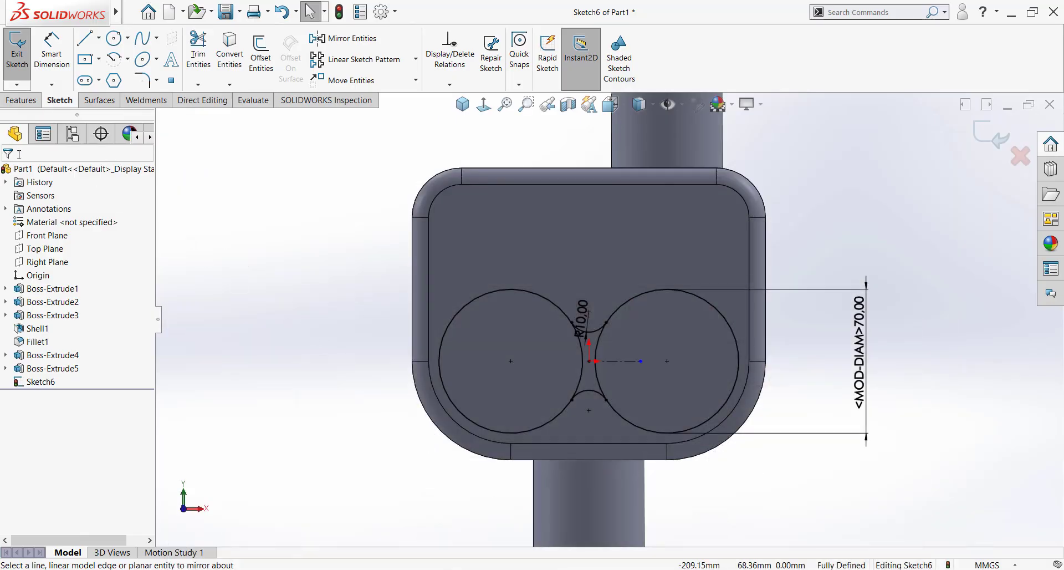
- Extrude the left circle, waist and right circle regions 4 mm as a boss
{"action": "left_click", "coordinate": [21, 100]}
{"action": "left_click", "coordinate": [22, 52]}
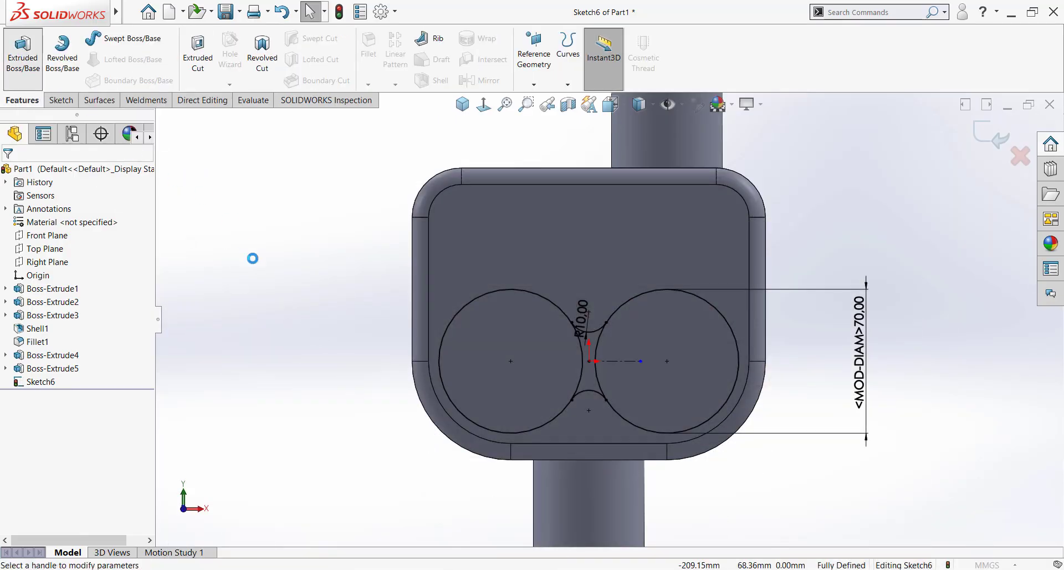
{"action": "left_click", "coordinate": [527, 366]}
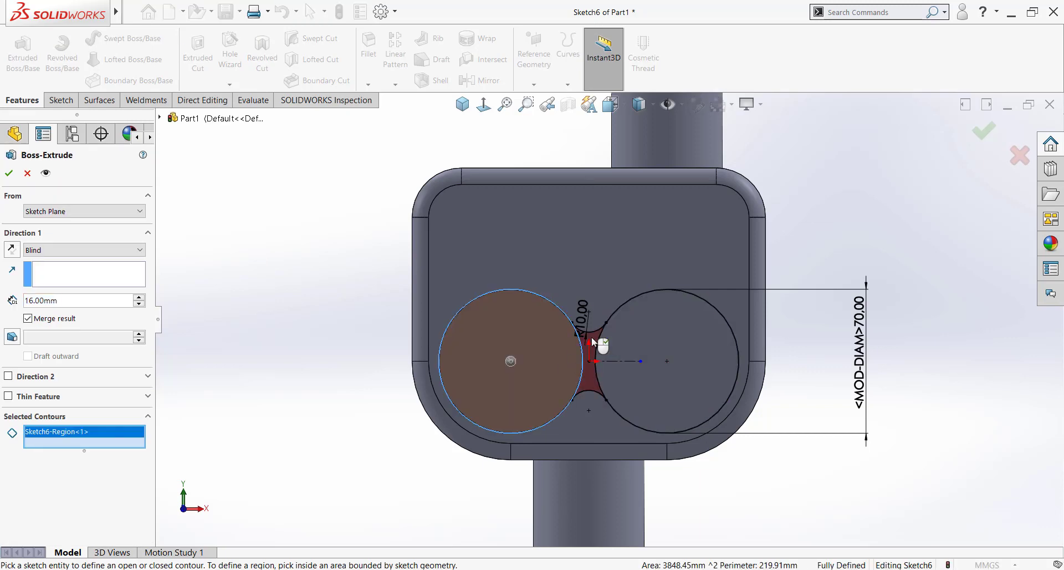
{"action": "left_click", "coordinate": [590, 348]}
{"action": "left_click", "coordinate": [621, 338]}
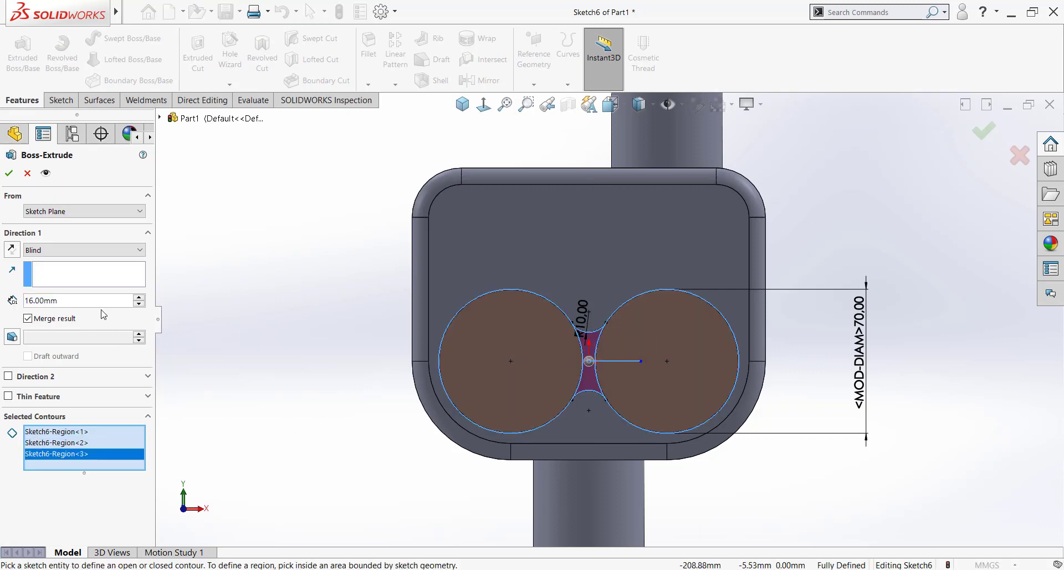
{"action": "left_click", "coordinate": [607, 568]}
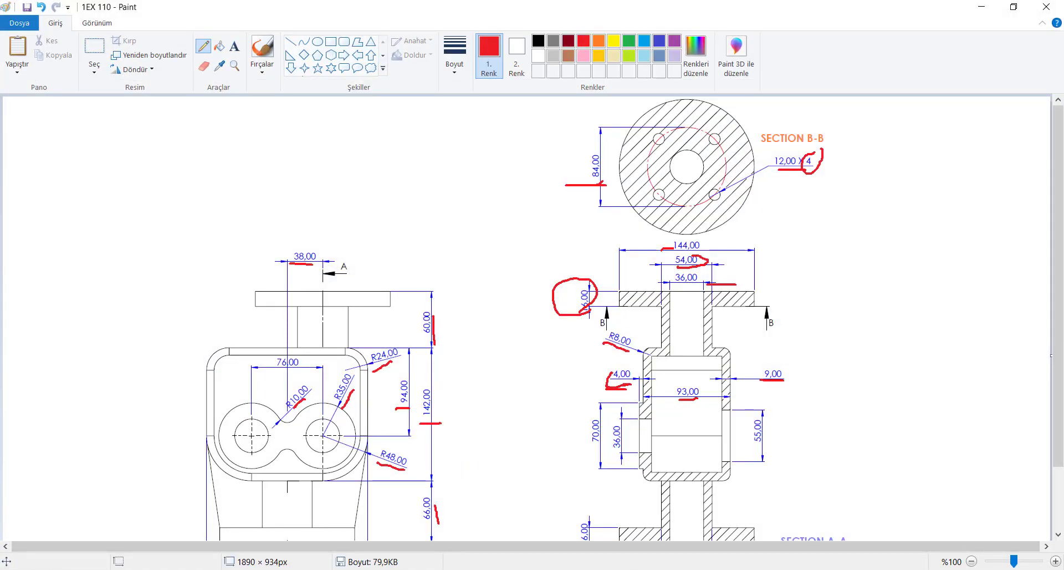
{"action": "key", "text": "alt+Tab"}
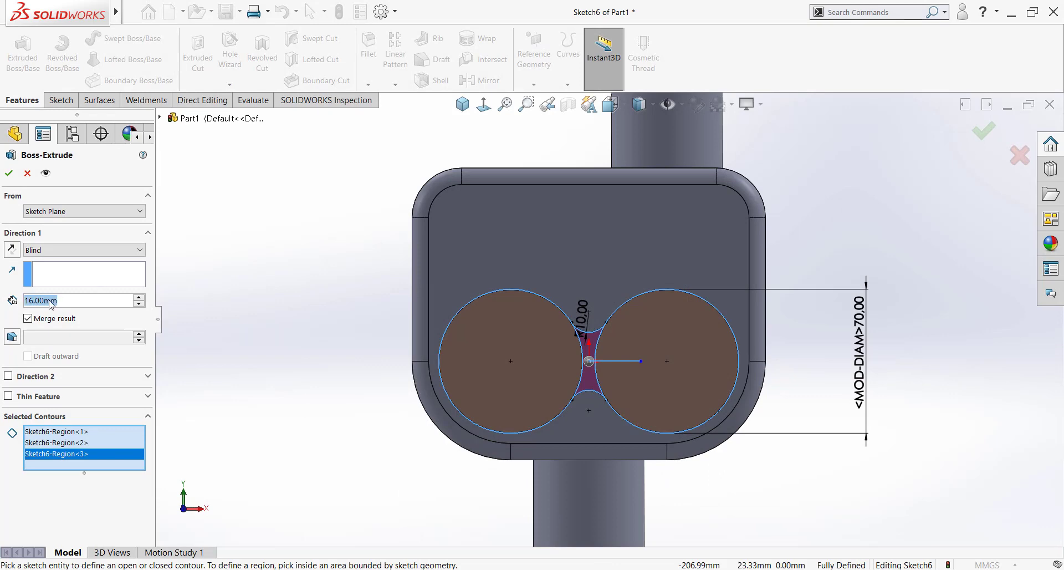
{"action": "type", "text": "4"}
{"action": "key", "text": "Return"}
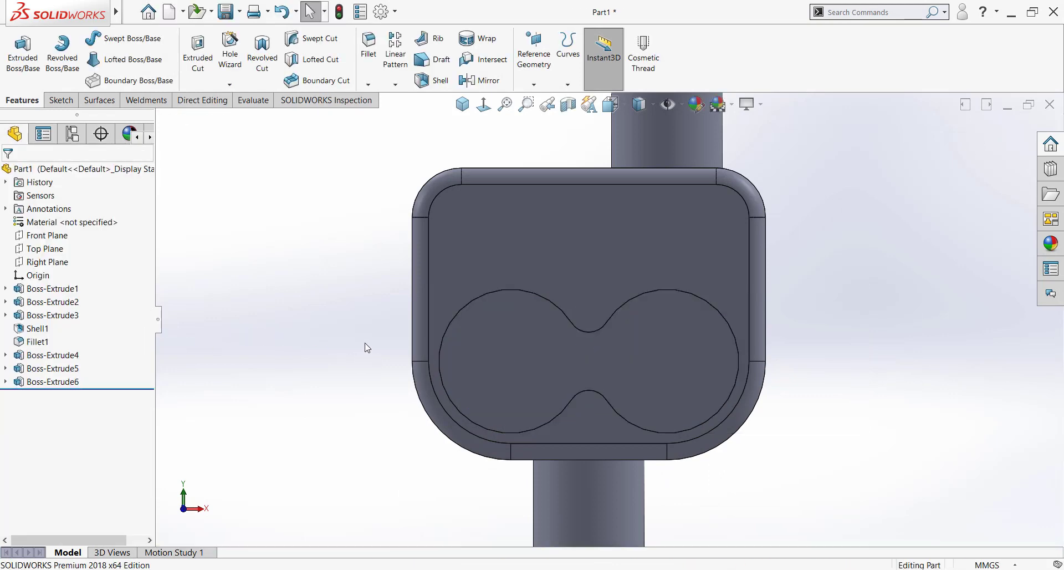
- Sketch on the new boss face with a circle in each lobe
{"action": "middle_click_drag", "start_coordinate": [366, 347], "coordinate": [382, 352]}
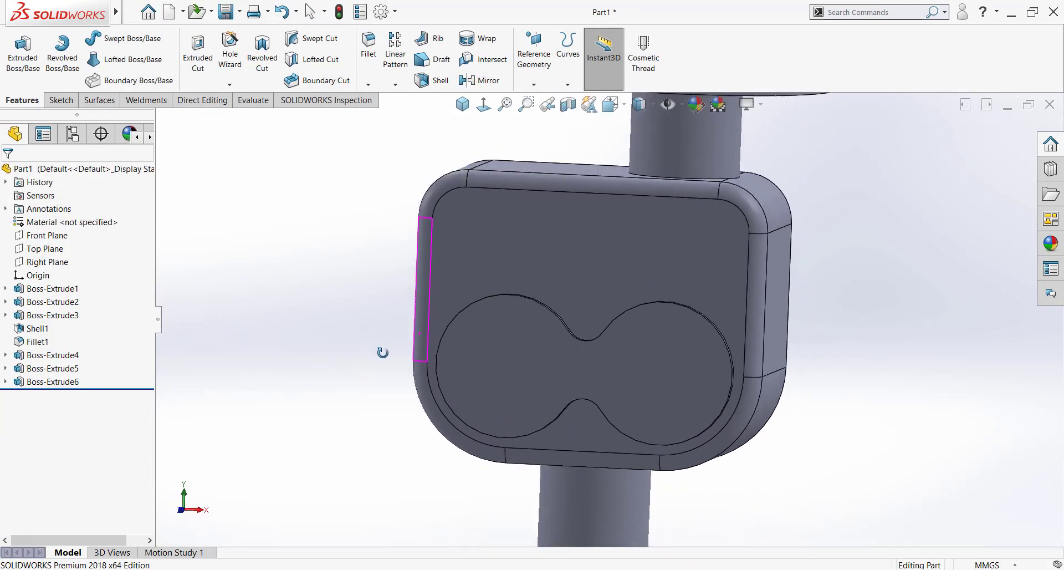
{"action": "left_click", "coordinate": [640, 359]}
{"action": "left_click", "coordinate": [686, 332]}
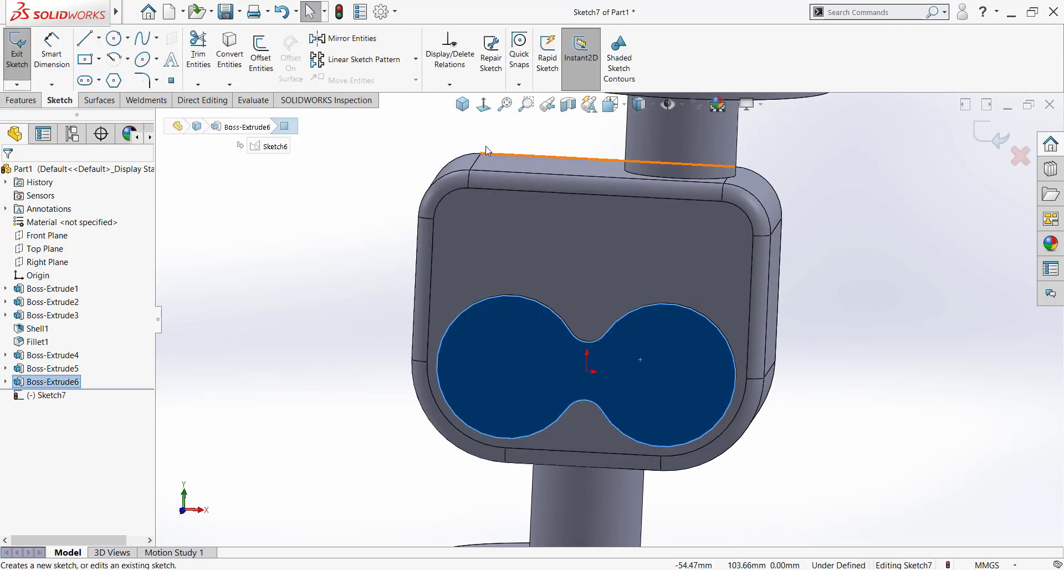
{"action": "left_click", "coordinate": [483, 105]}
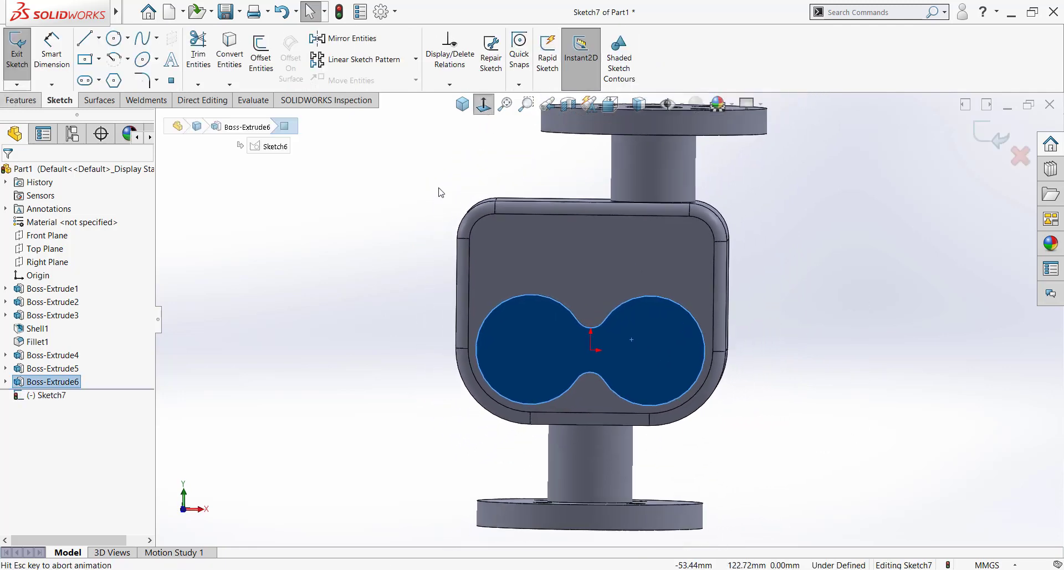
{"action": "left_click", "coordinate": [113, 37]}
{"action": "scroll", "coordinate": [678, 348], "scroll_direction": "down", "scroll_amount": 3}
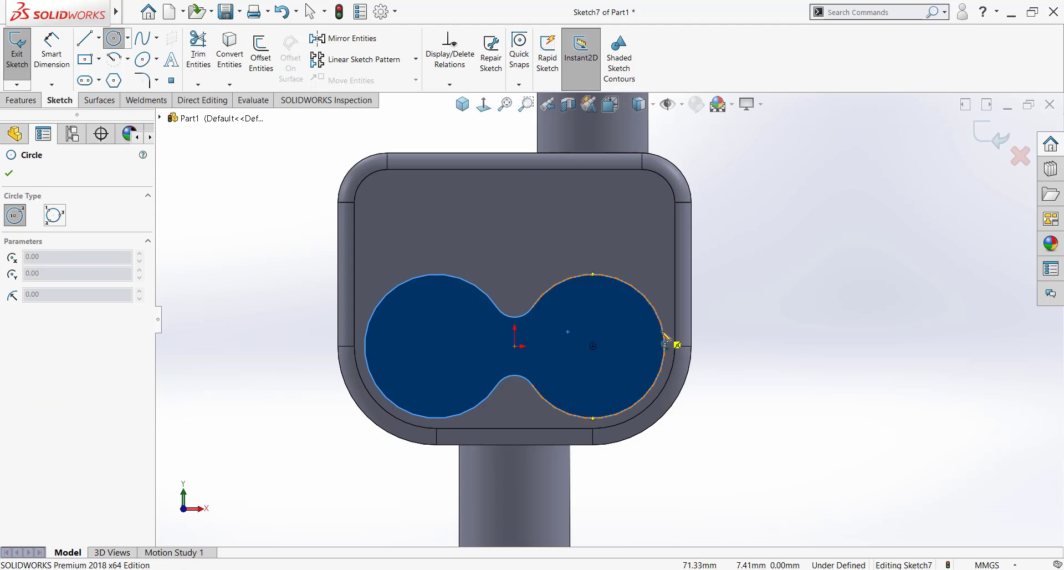
{"action": "left_click", "coordinate": [593, 346]}
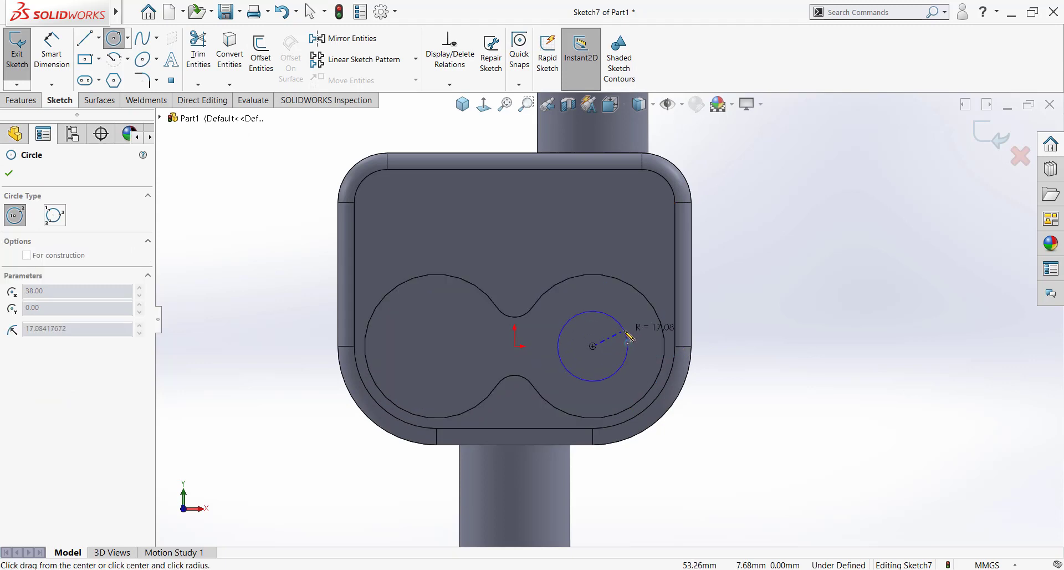
{"action": "left_click", "coordinate": [623, 328]}
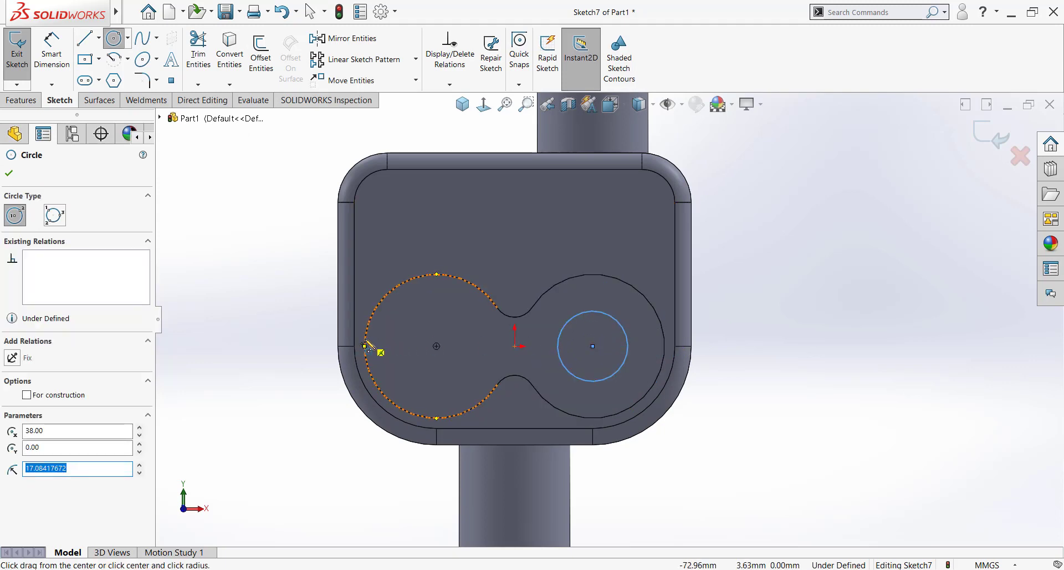
{"action": "left_click", "coordinate": [437, 346]}
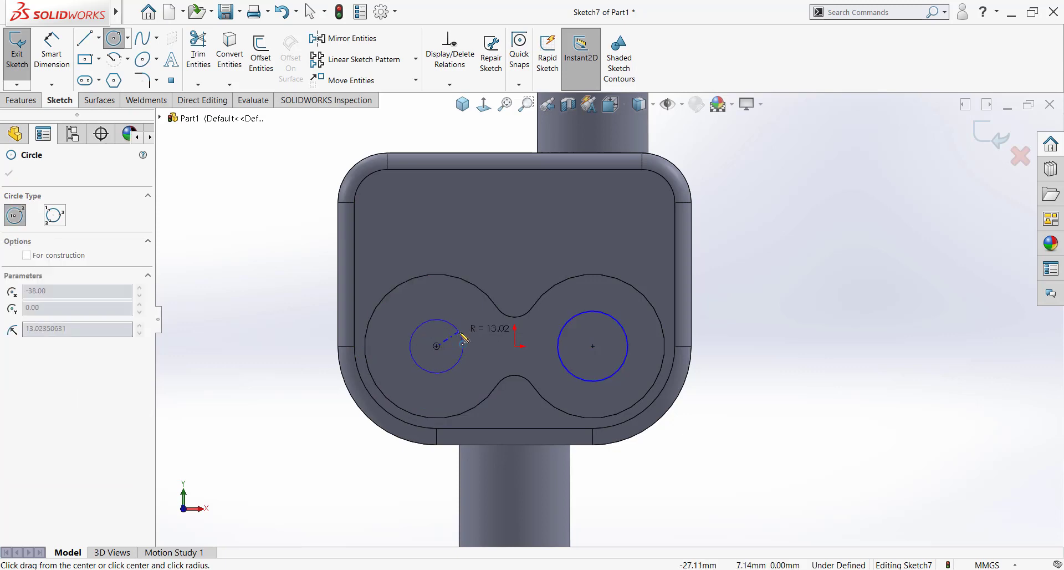
{"action": "left_click", "coordinate": [467, 338]}
- Dimension the right circle to a 36 mm diameter
{"action": "left_click", "coordinate": [51, 49]}
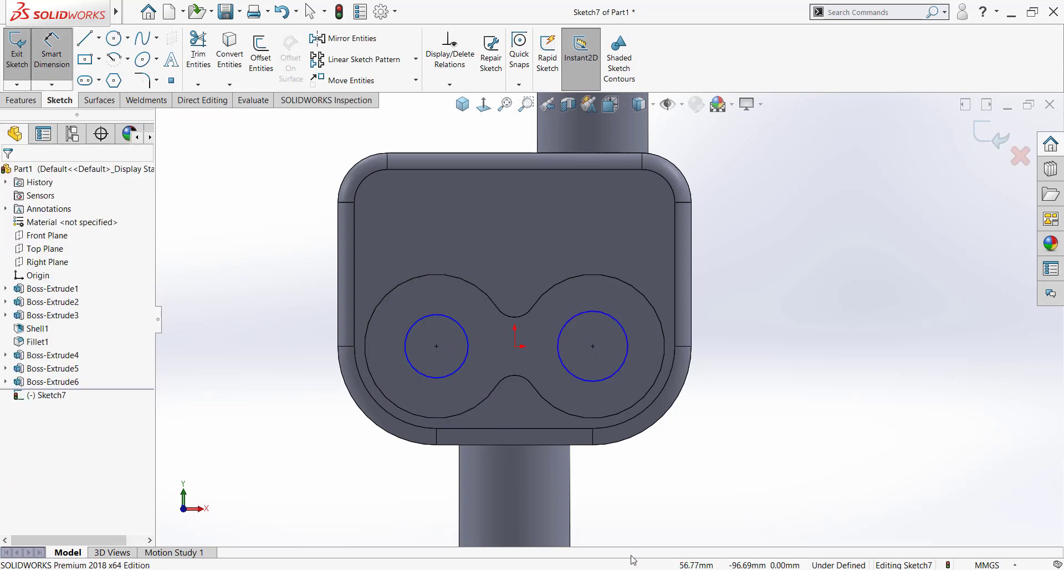
{"action": "key", "text": "alt+Tab"}
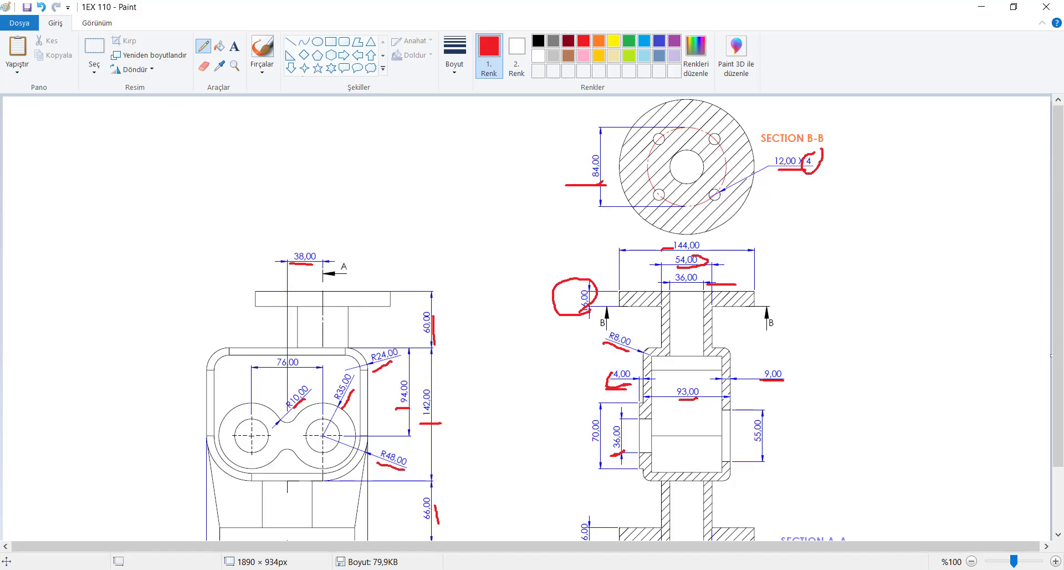
{"action": "key", "text": "alt+Tab"}
{"action": "left_click", "coordinate": [628, 357]}
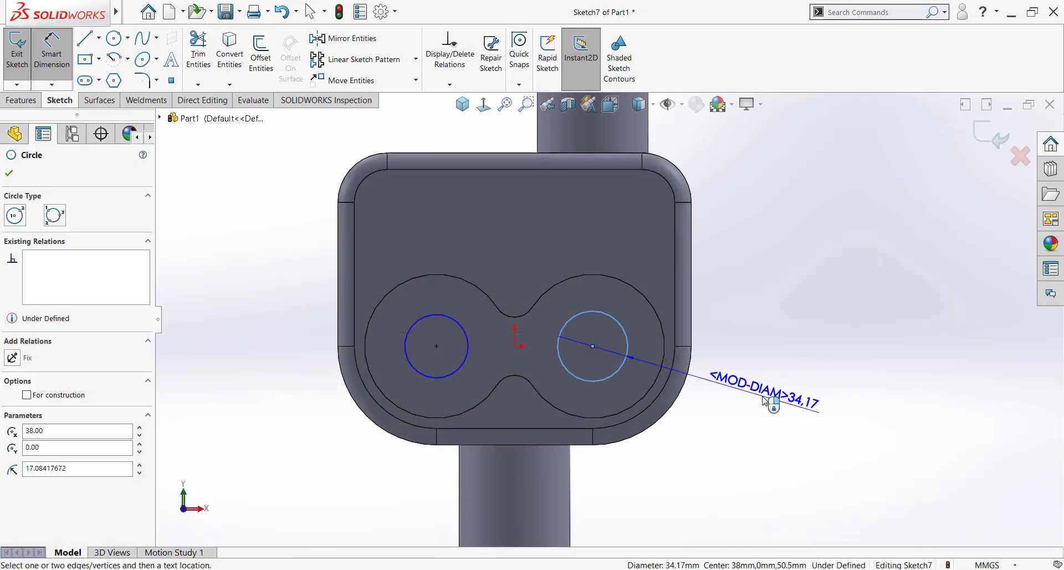
{"action": "left_click", "coordinate": [766, 400]}
{"action": "type", "text": "36"}
{"action": "key", "text": "Return"}
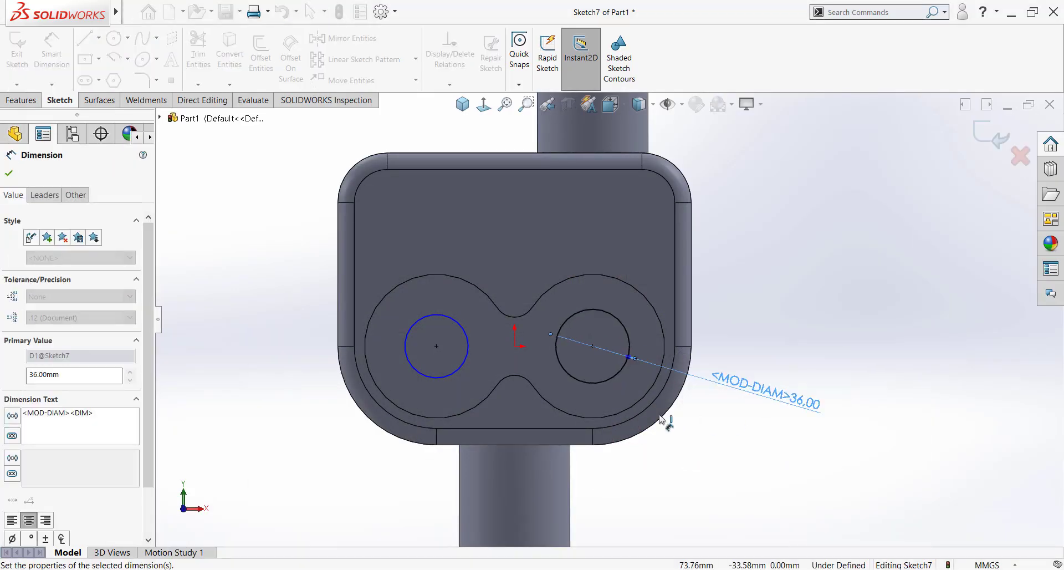
{"action": "key", "text": "Escape"}
- Make both circles equal and add a driven 76 mm centre distance
{"action": "left_click", "coordinate": [468, 349]}
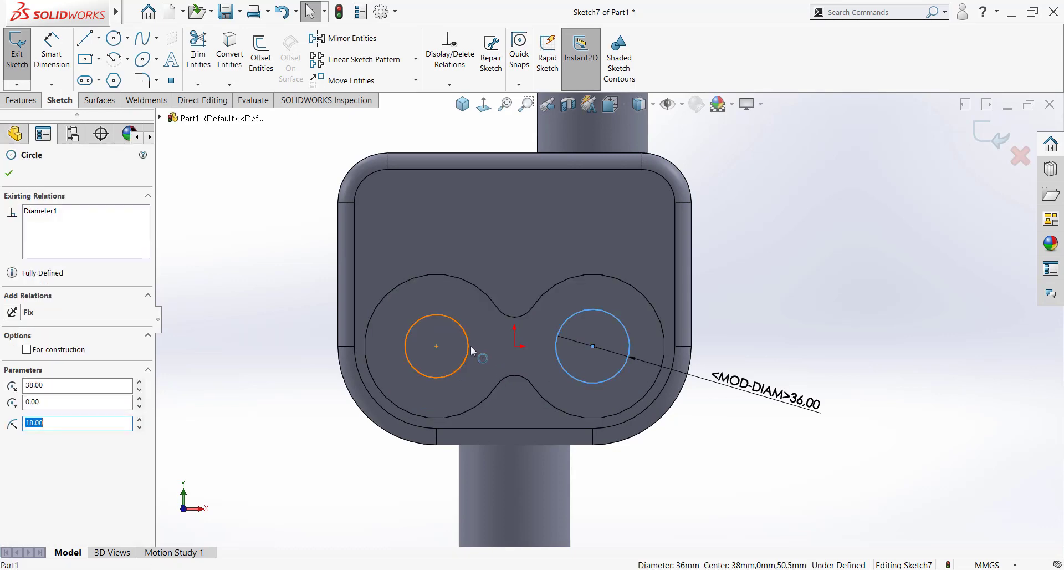
{"action": "left_click", "coordinate": [558, 335], "text": "ctrl"}
{"action": "left_click", "coordinate": [551, 299]}
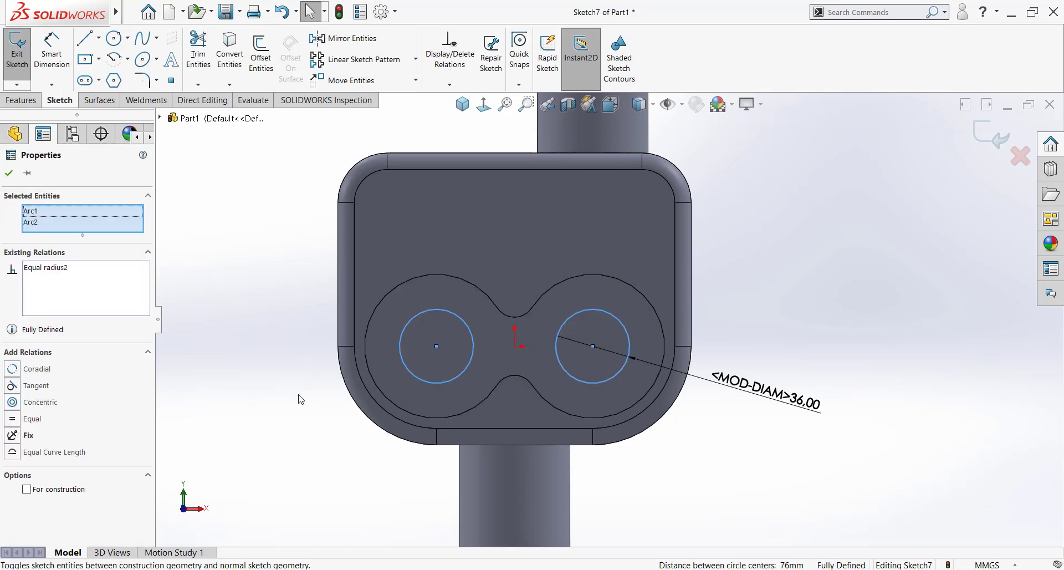
{"action": "left_click", "coordinate": [299, 399]}
{"action": "right_click_drag", "start_coordinate": [300, 344], "coordinate": [302, 302]}
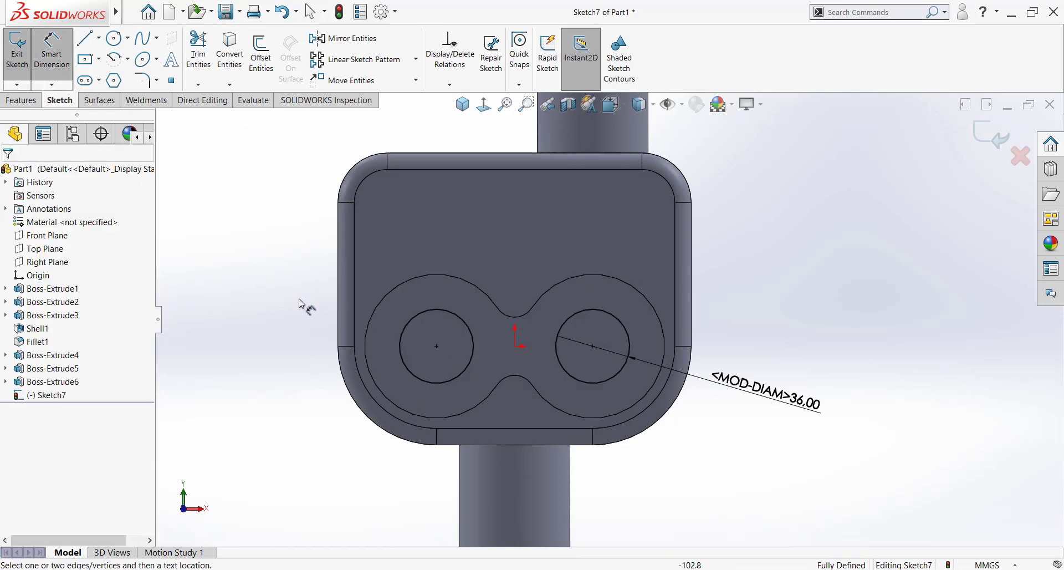
{"action": "left_click", "coordinate": [460, 320]}
{"action": "left_click", "coordinate": [584, 310]}
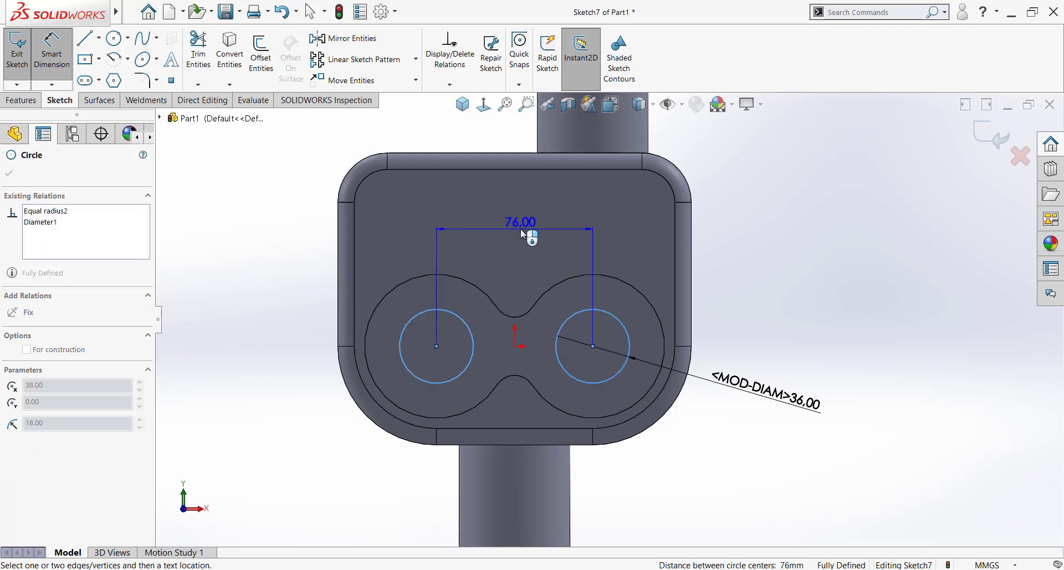
{"action": "left_click", "coordinate": [521, 229]}
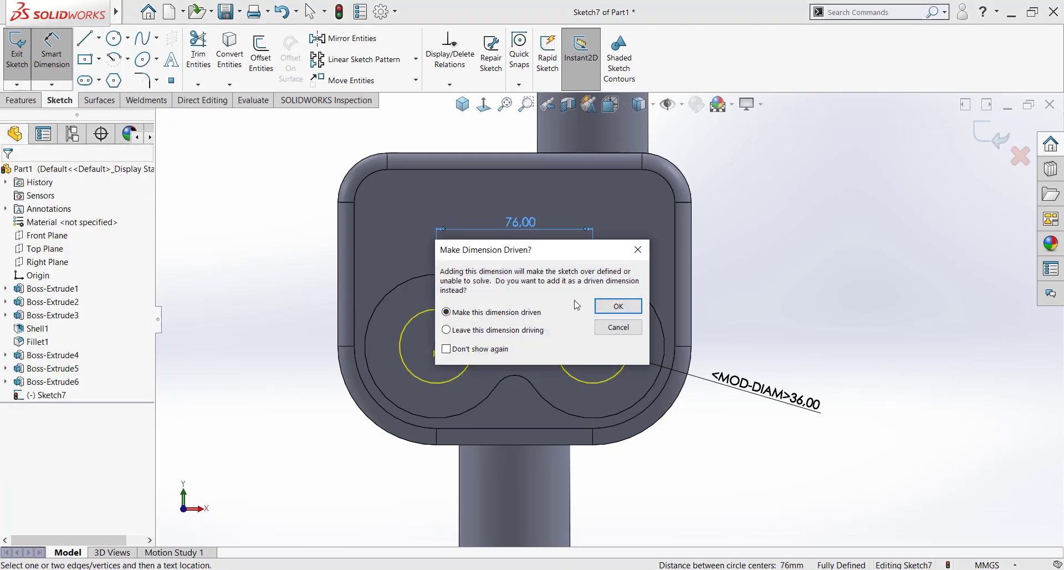
{"action": "left_click", "coordinate": [618, 306]}
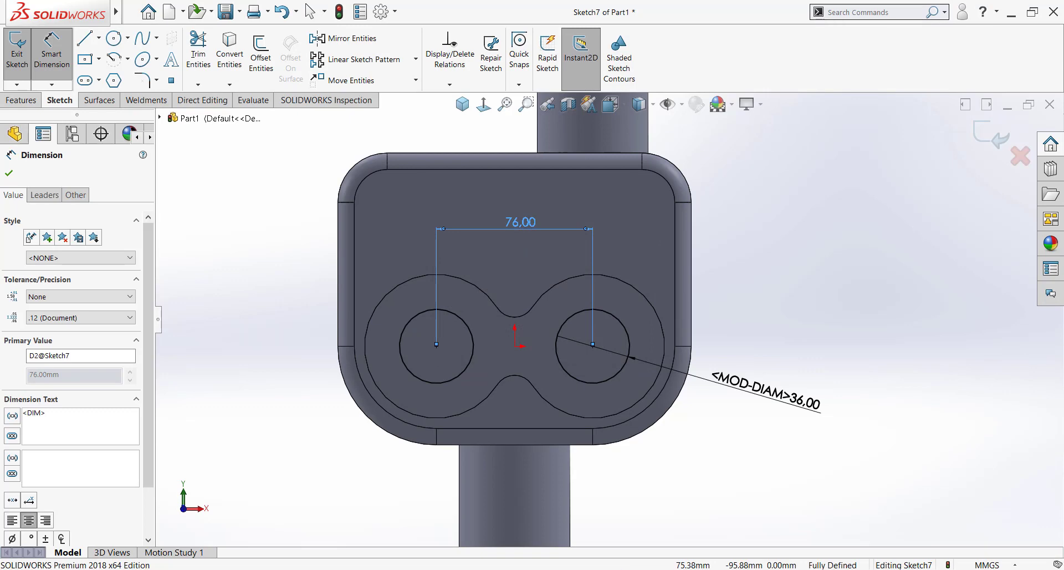
- Cut the two circles as holes with end condition Up To Next
{"action": "key", "text": "alt+Tab"}
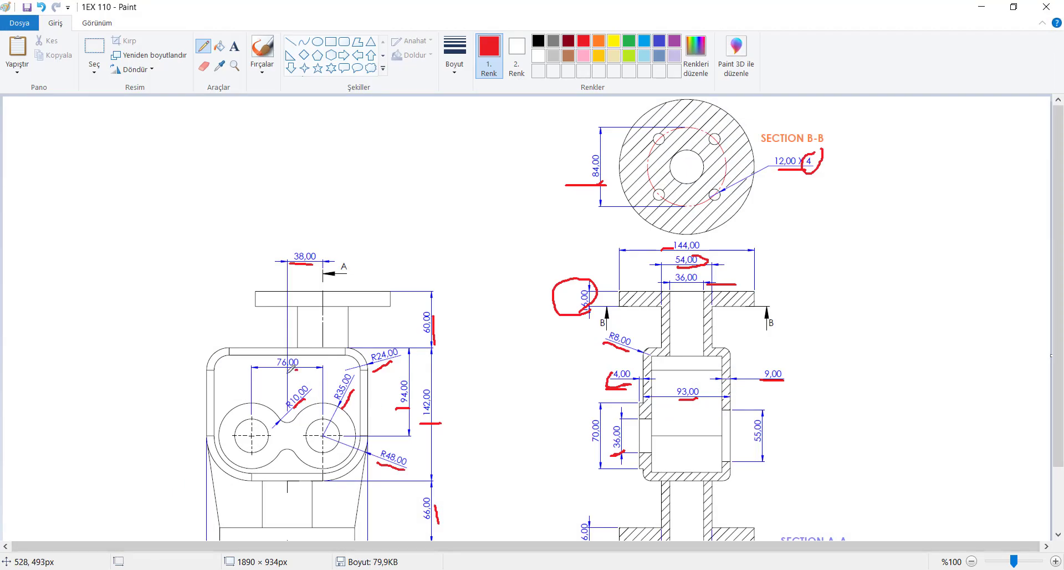
{"action": "key", "text": "alt+Tab"}
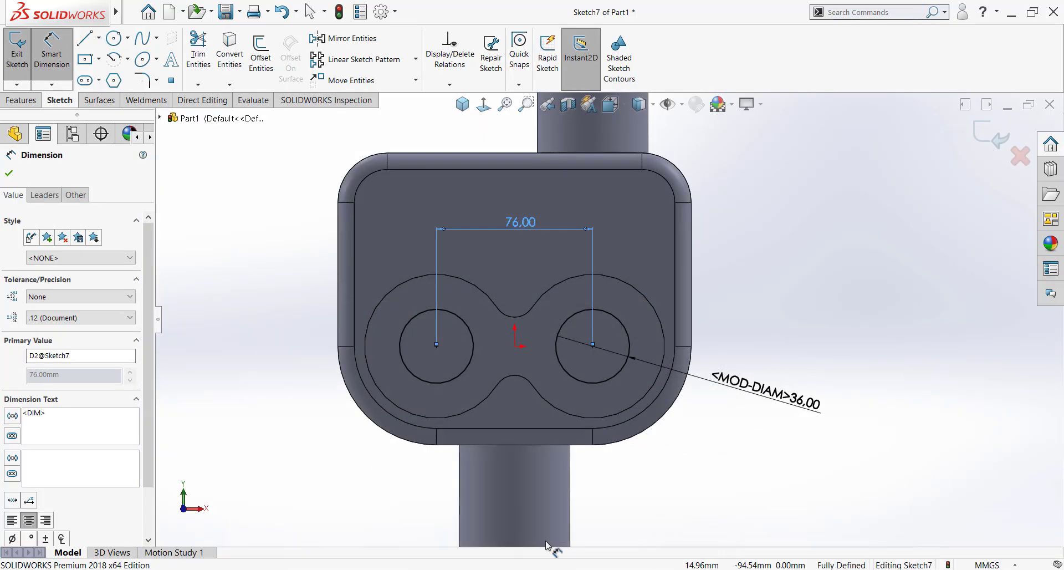
{"action": "left_click", "coordinate": [22, 101]}
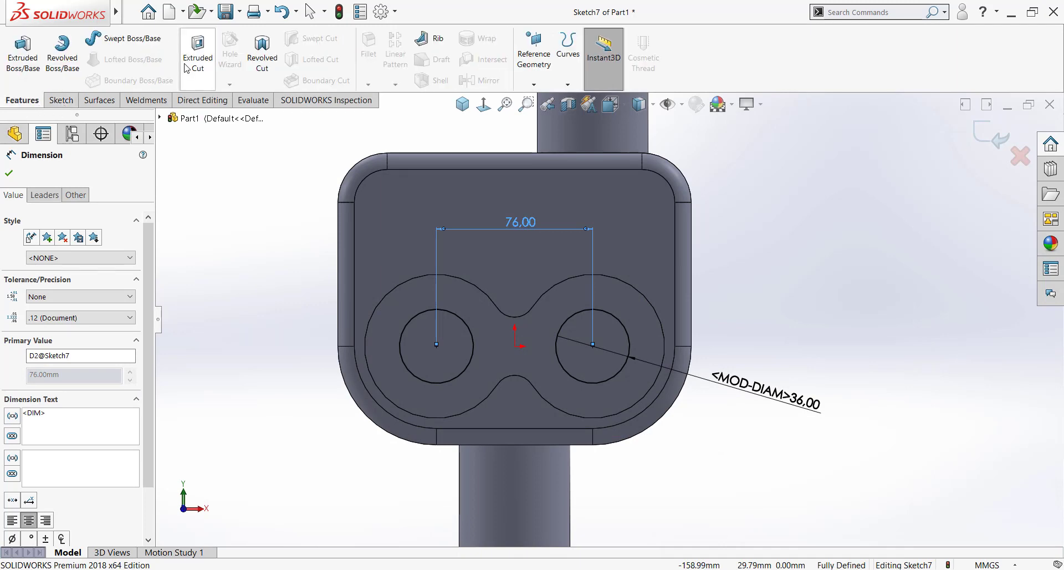
{"action": "left_click", "coordinate": [198, 53]}
{"action": "left_click", "coordinate": [84, 255]}
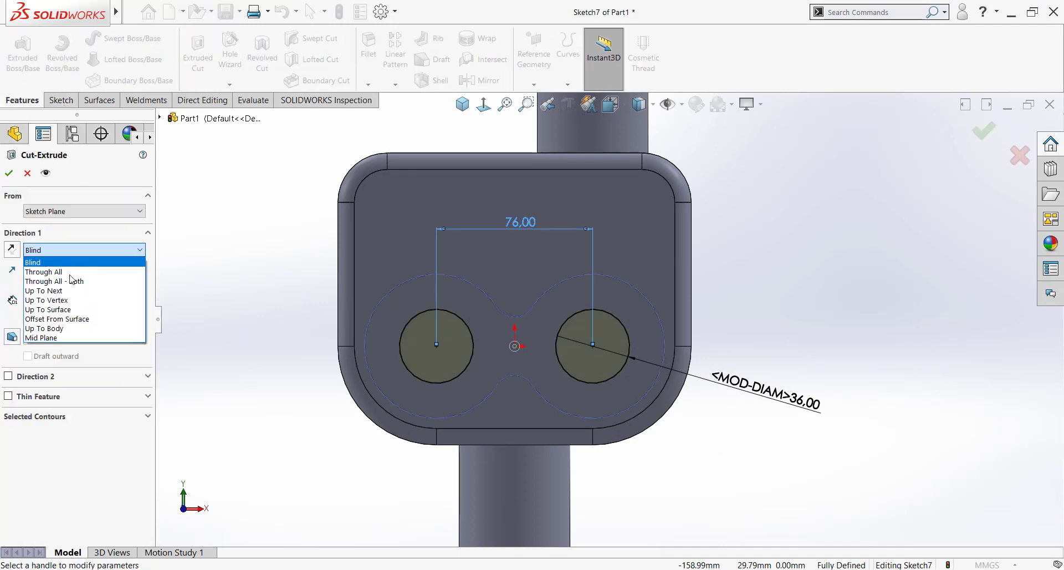
{"action": "left_click", "coordinate": [56, 287]}
{"action": "key", "text": "Return"}
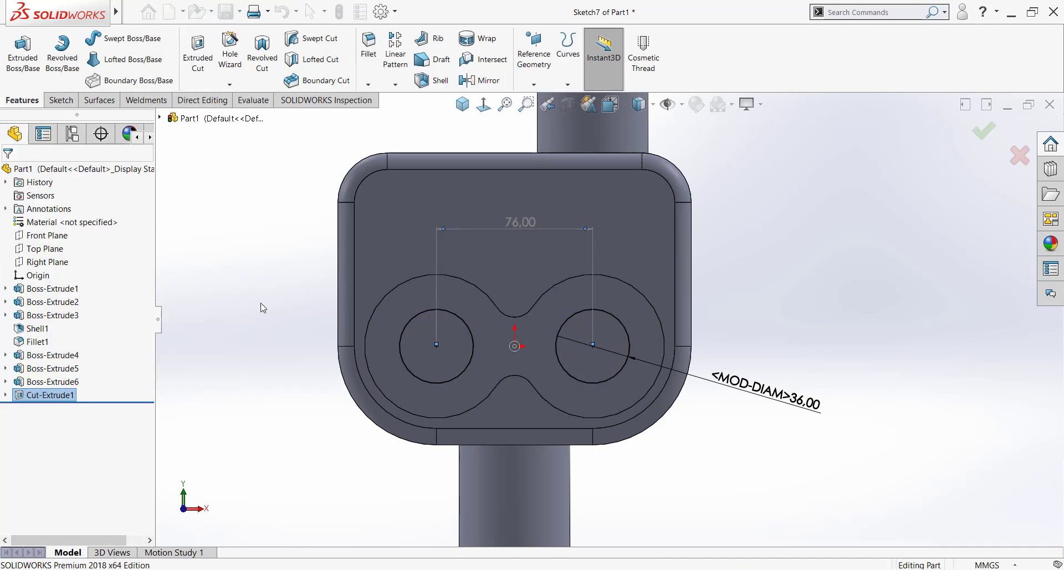
{"action": "mouse_move", "coordinate": [244, 346]}
{"action": "middle_mouse_down"}
{"action": "mouse_move", "coordinate": [298, 342]}
{"action": "mouse_move", "coordinate": [214, 337]}
{"action": "mouse_move", "coordinate": [266, 361]}
{"action": "middle_mouse_up"}
- Sketch two equal circles either side of the origin on the housing's side face
{"action": "left_click", "coordinate": [442, 342]}
{"action": "left_click", "coordinate": [462, 313]}
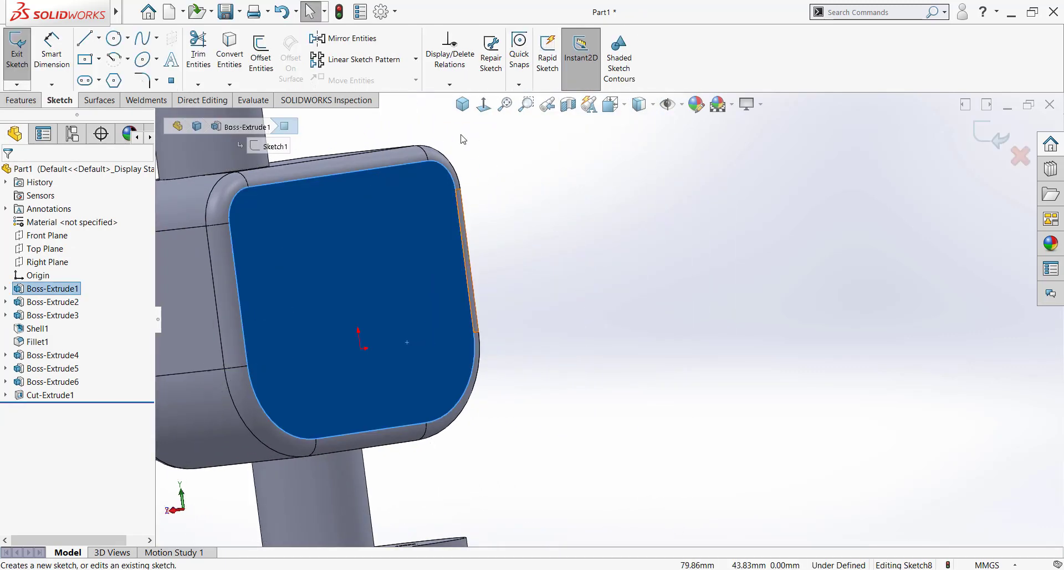
{"action": "left_click", "coordinate": [483, 105]}
{"action": "left_click", "coordinate": [115, 38]}
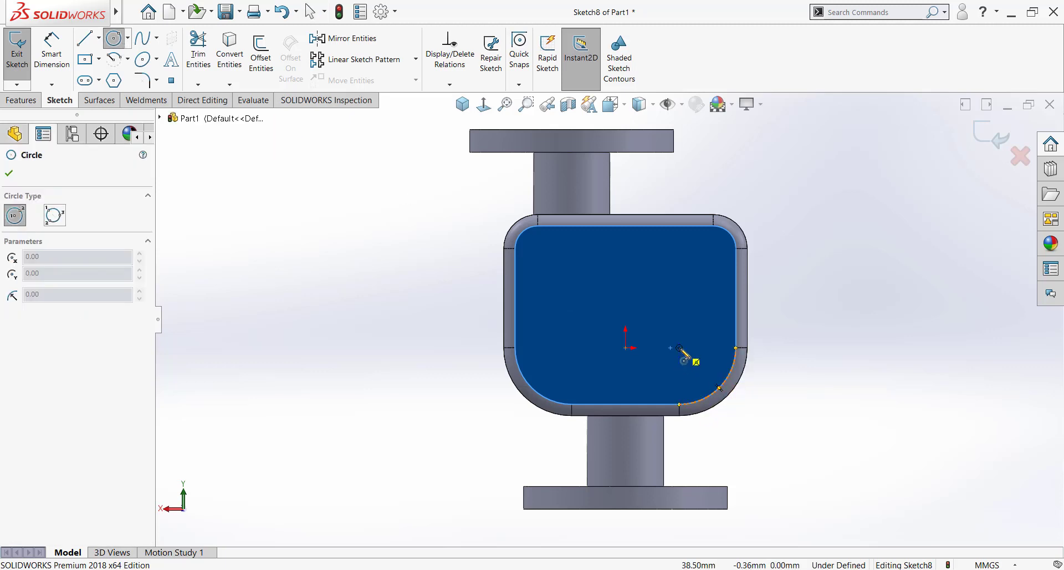
{"action": "left_click_drag", "start_coordinate": [679, 348], "coordinate": [713, 348]}
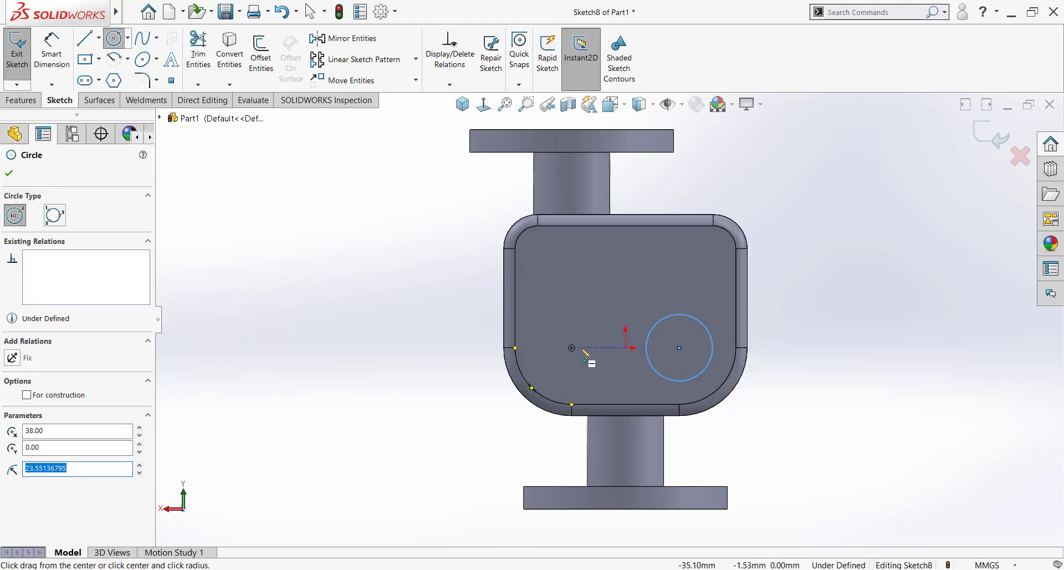
{"action": "left_click_drag", "start_coordinate": [572, 348], "coordinate": [606, 348]}
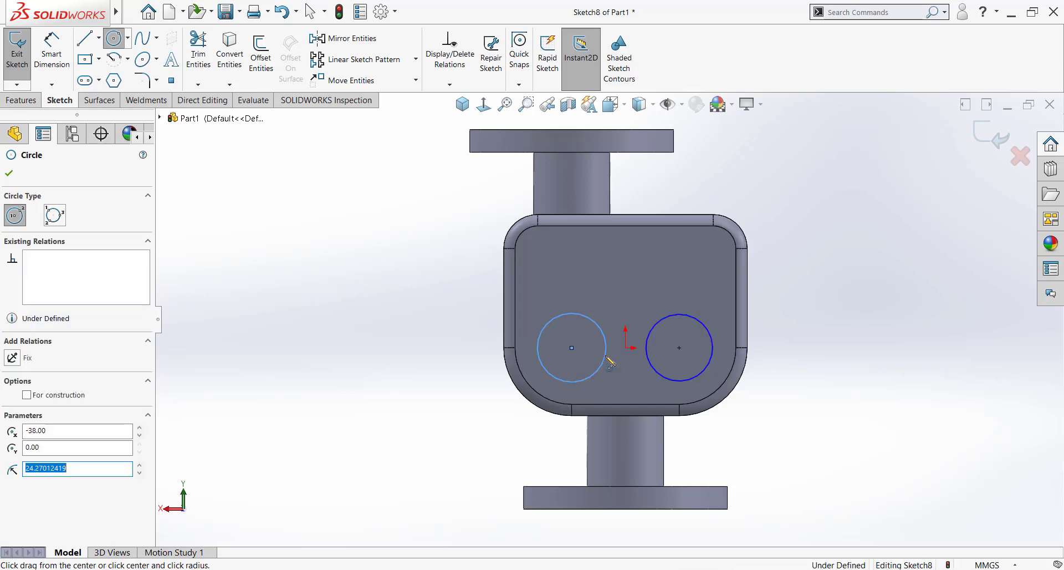
{"action": "key", "text": "Escape"}
{"action": "left_click_drag", "start_coordinate": [441, 272], "coordinate": [781, 422]}
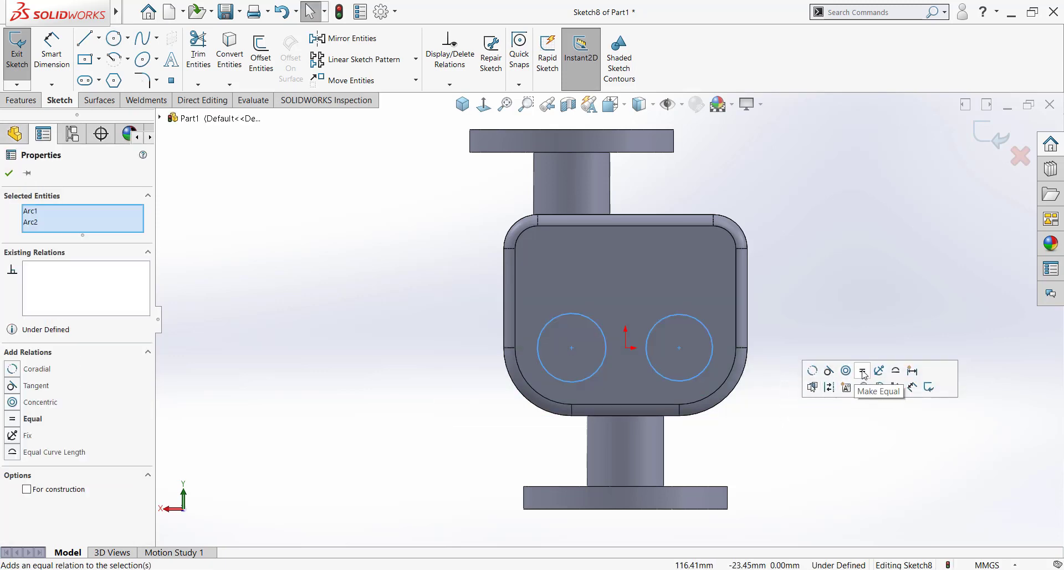
{"action": "left_click", "coordinate": [867, 372]}
- Dimension the circles to a 55 mm diameter
{"action": "left_click", "coordinate": [52, 47]}
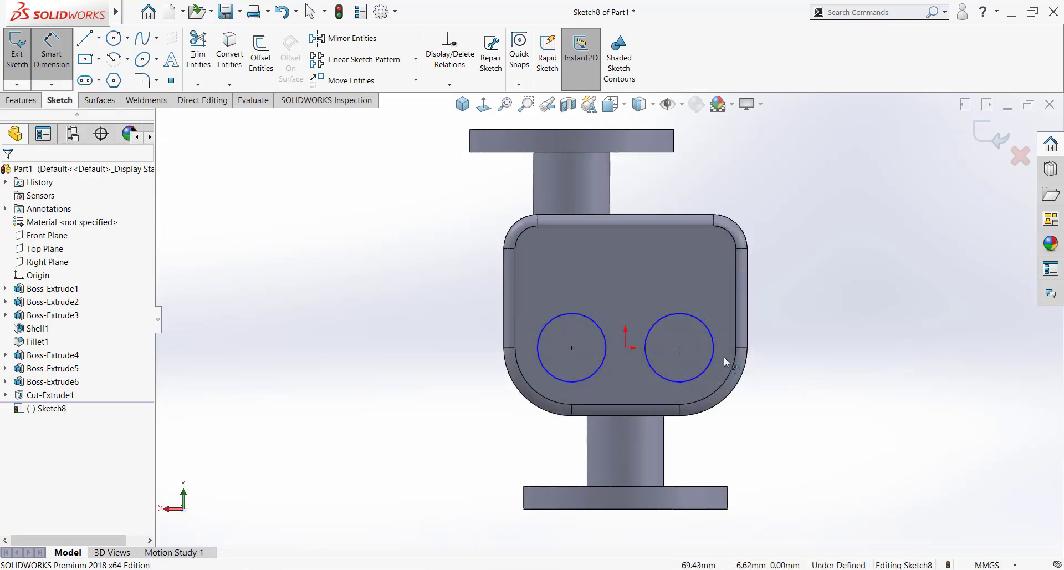
{"action": "left_click", "coordinate": [714, 361]}
{"action": "left_click", "coordinate": [774, 333]}
{"action": "type", "text": "55"}
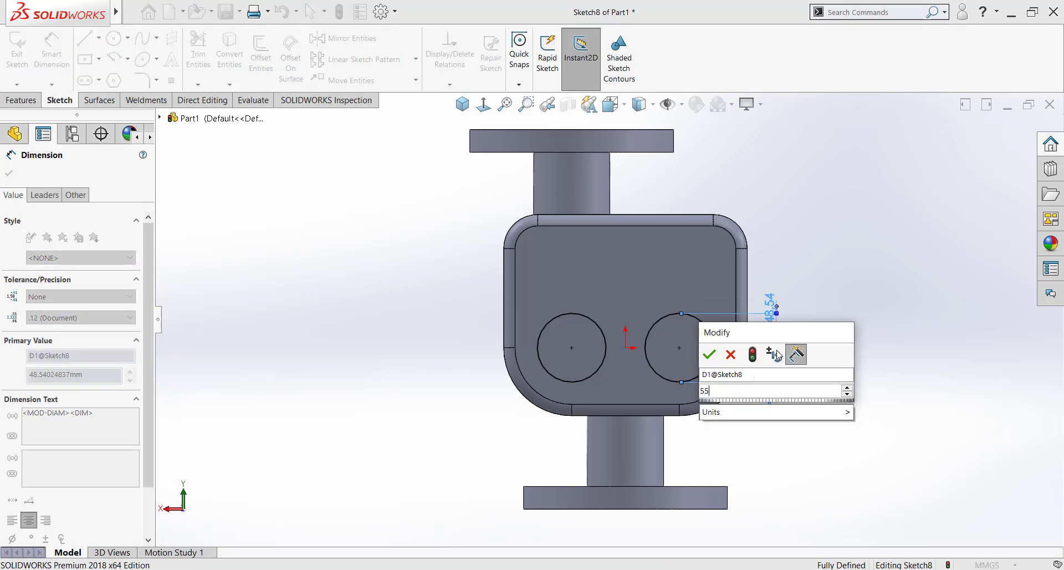
{"action": "key", "text": "Return"}
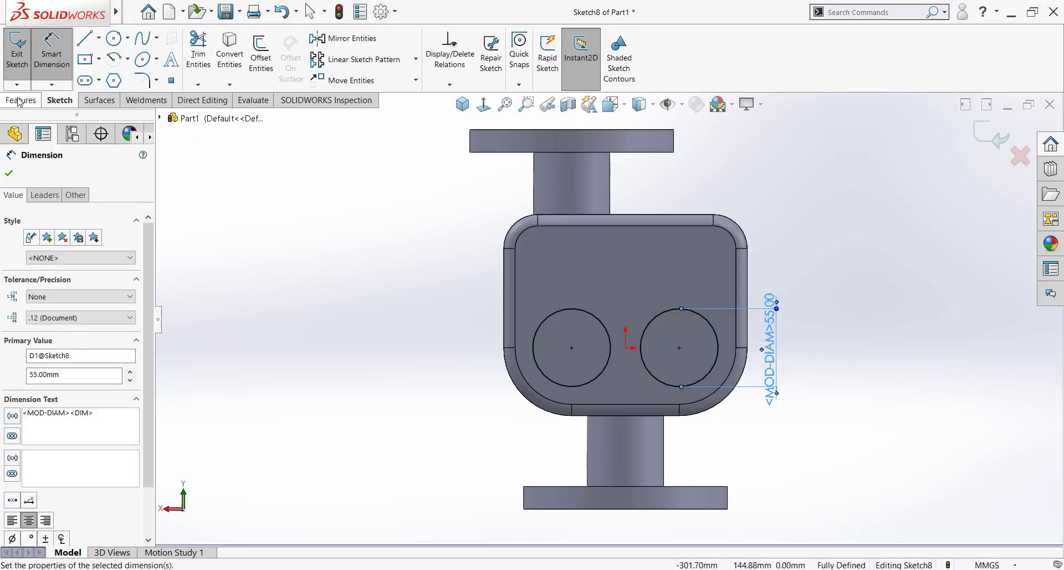
- Extrude-cut both circles Up To Next and view the part isometrically
{"action": "left_click", "coordinate": [19, 102]}
{"action": "left_click", "coordinate": [198, 52]}
{"action": "left_click", "coordinate": [85, 250]}
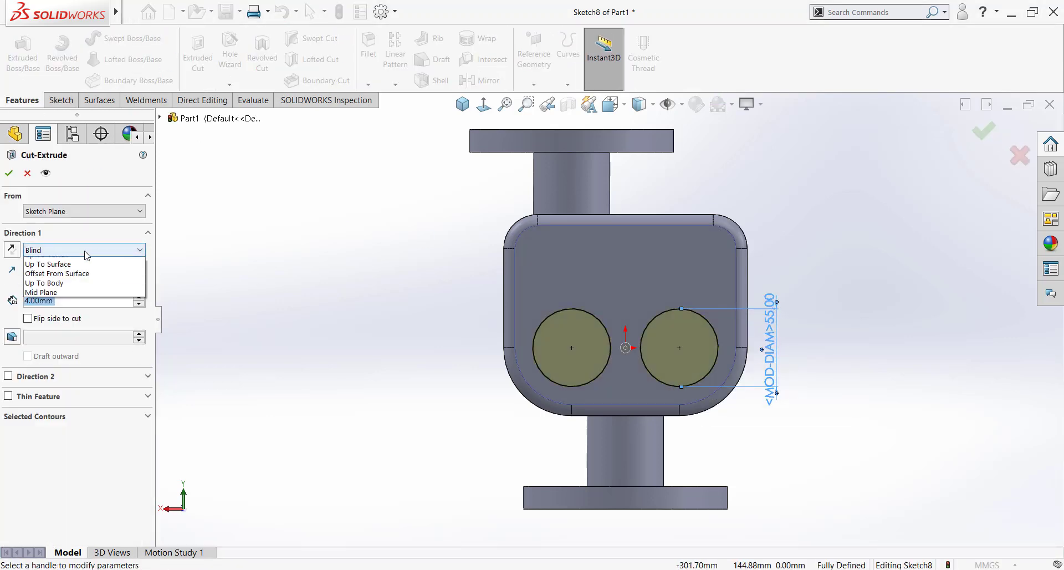
{"action": "left_click", "coordinate": [44, 289]}
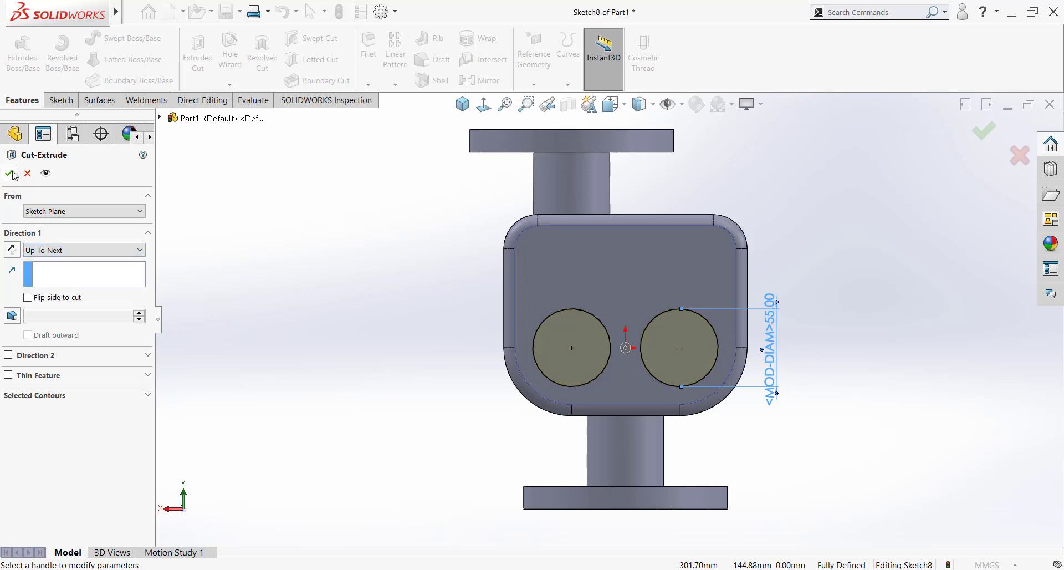
{"action": "left_click", "coordinate": [13, 176]}
{"action": "left_click", "coordinate": [462, 103]}
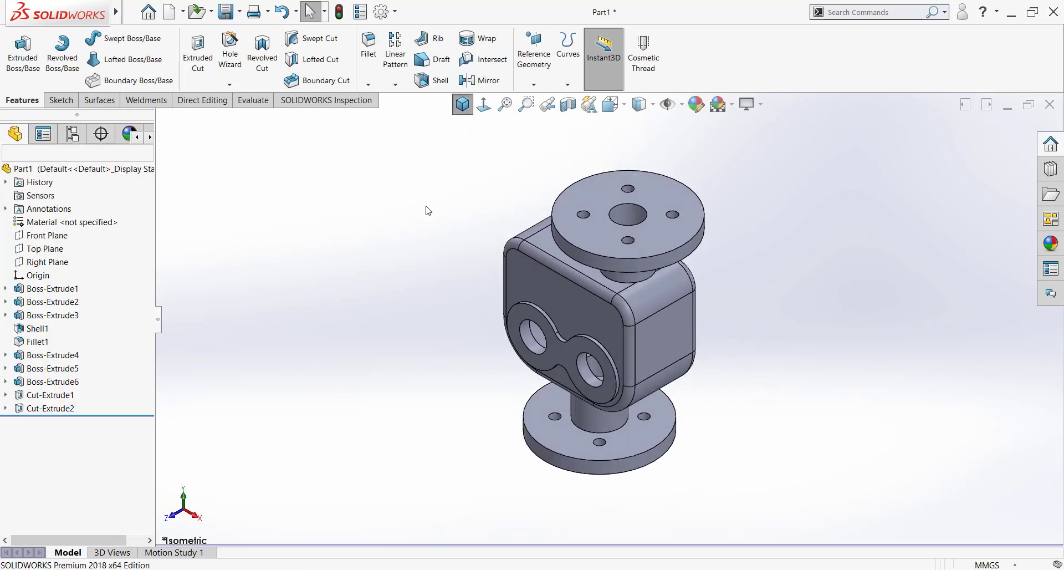
- On the Front Plane, sketch a line from the lower flange corner tangent to the housing's corner arc
{"action": "left_click", "coordinate": [47, 235]}
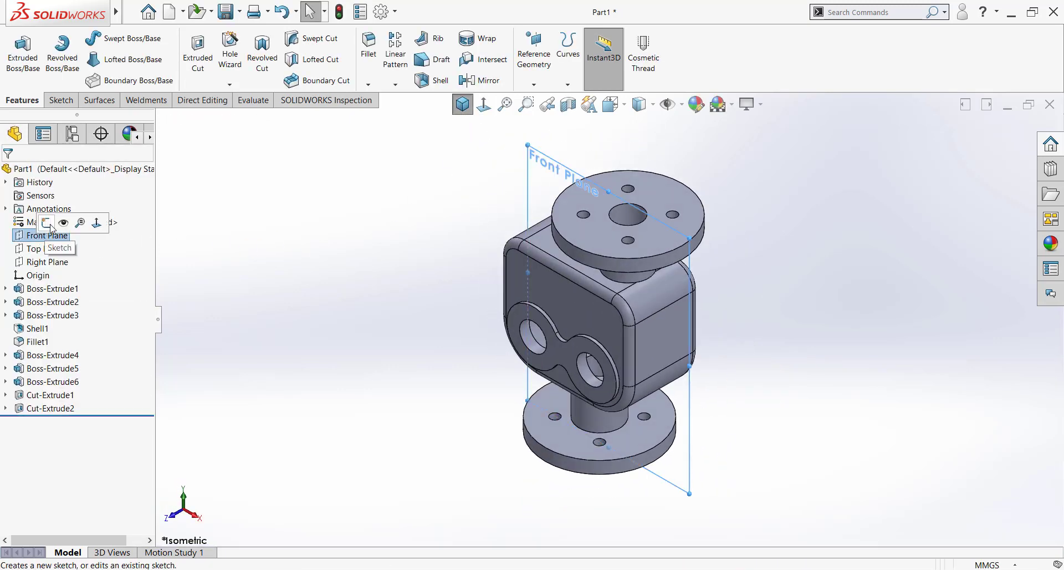
{"action": "left_click", "coordinate": [83, 221]}
{"action": "left_click", "coordinate": [482, 108]}
{"action": "key", "text": "l"}
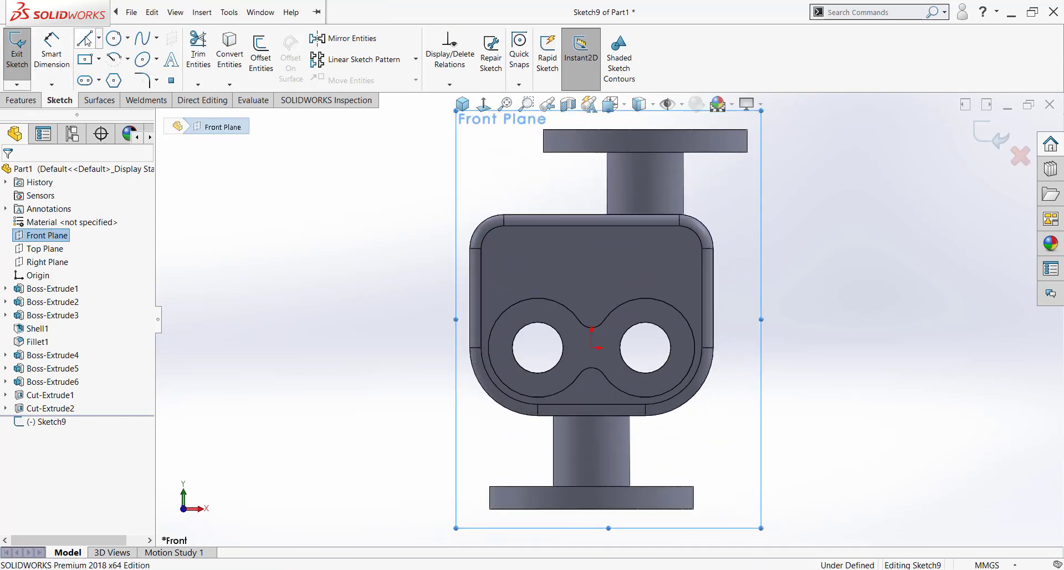
{"action": "left_click", "coordinate": [693, 487]}
{"action": "left_click", "coordinate": [709, 376]}
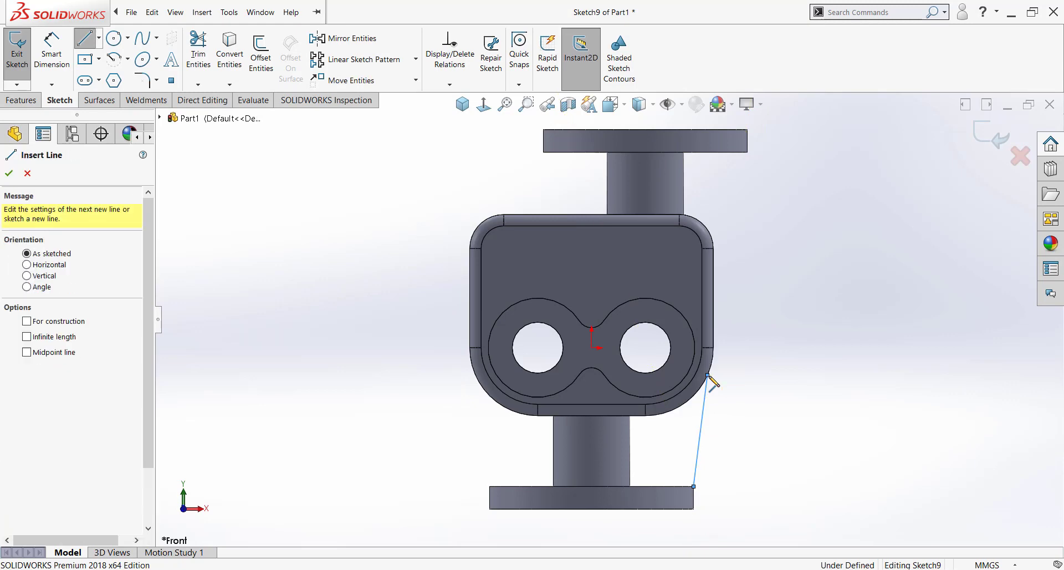
{"action": "key", "text": "Escape"}
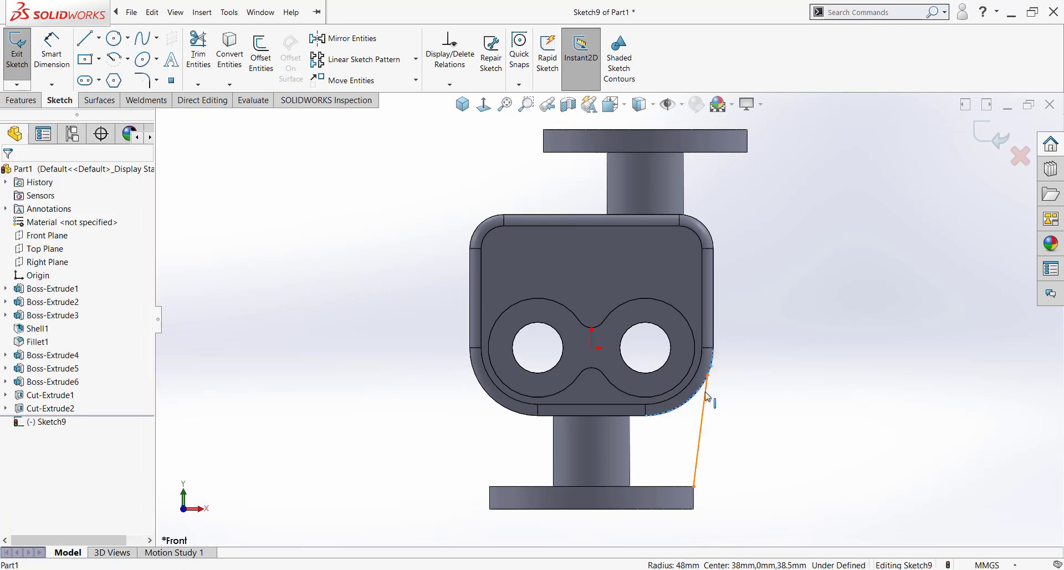
{"action": "left_click", "coordinate": [707, 395], "text": "ctrl"}
{"action": "left_click", "coordinate": [744, 343]}
{"action": "left_click", "coordinate": [700, 408]}
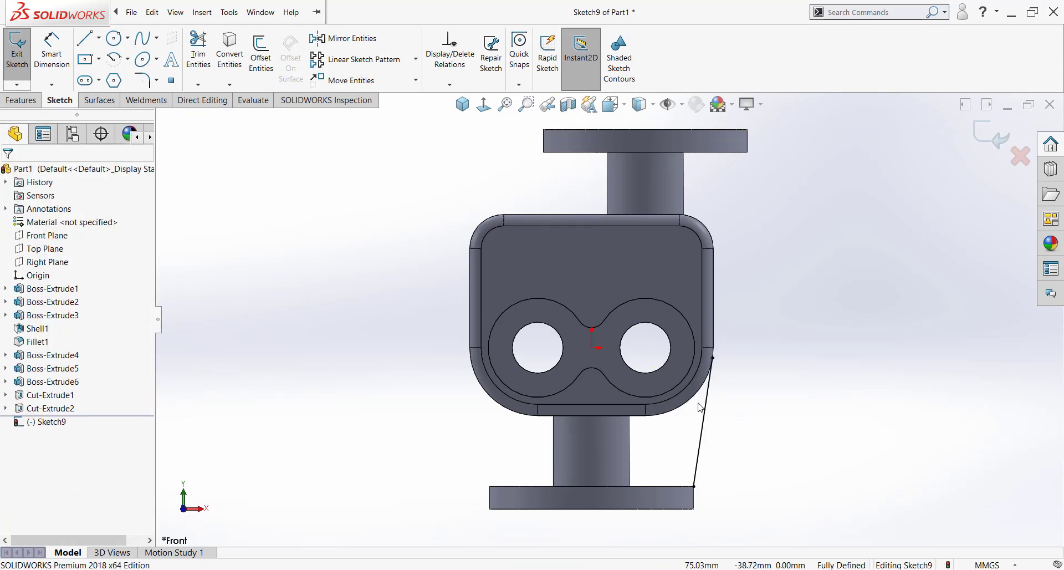
- Turn the sketched line into a 9 mm thick rib
{"action": "left_click", "coordinate": [20, 100]}
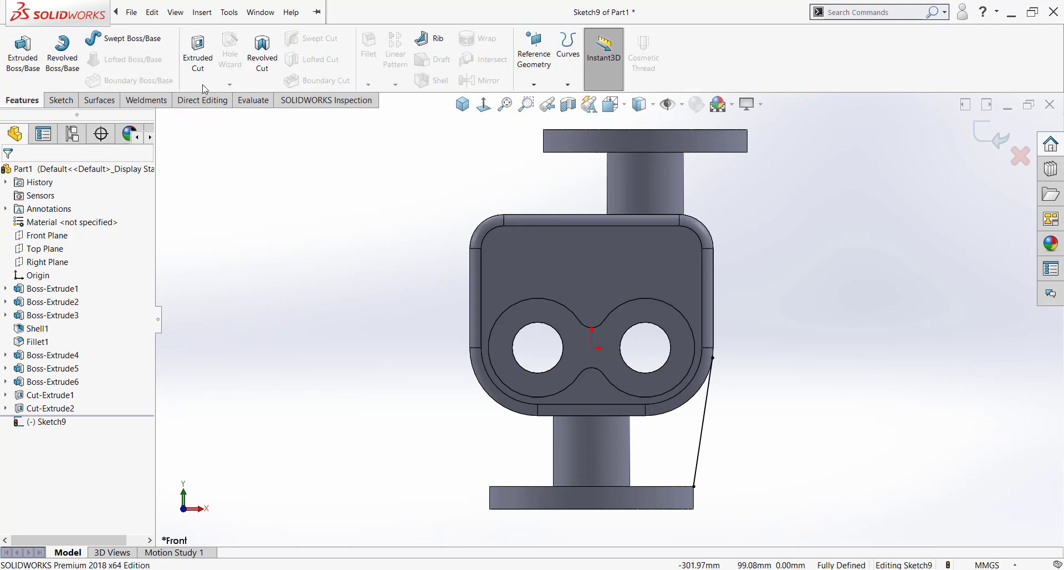
{"action": "left_click", "coordinate": [426, 39]}
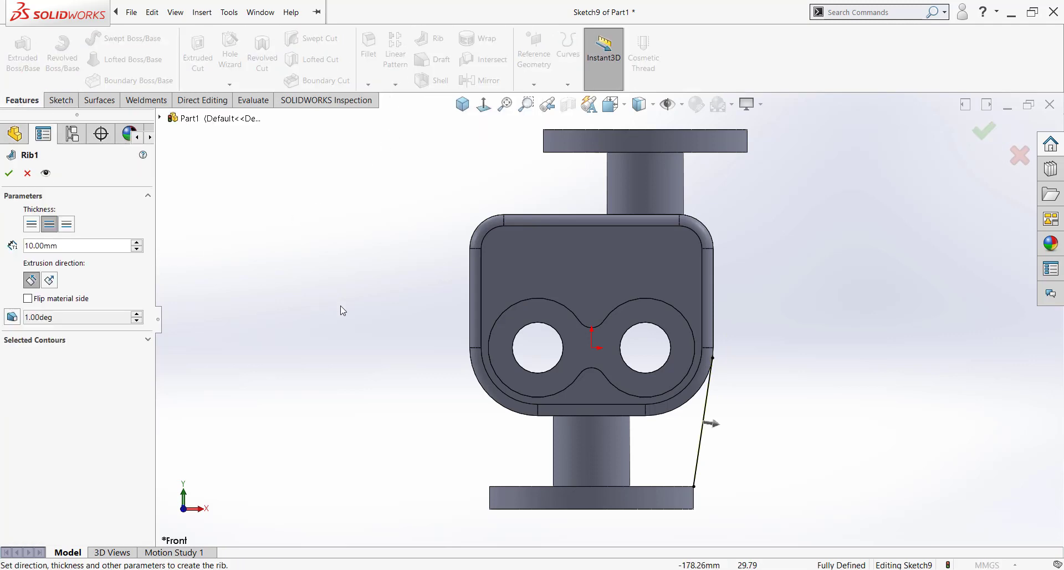
{"action": "mouse_move", "coordinate": [342, 310]}
{"action": "middle_mouse_down"}
{"action": "mouse_move", "coordinate": [316, 309]}
{"action": "mouse_move", "coordinate": [307, 326]}
{"action": "middle_mouse_up"}
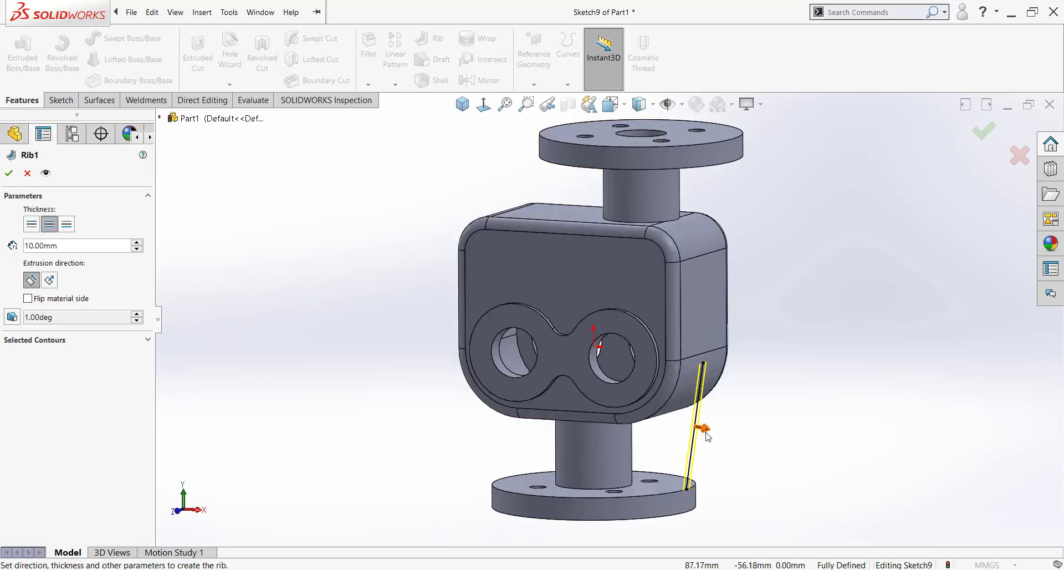
{"action": "left_click", "coordinate": [77, 246]}
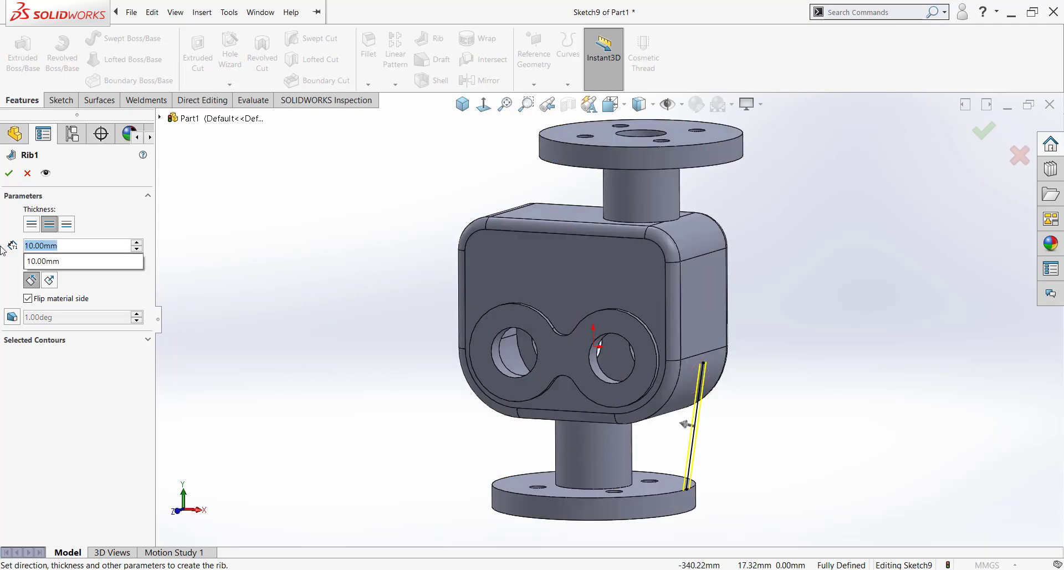
{"action": "type", "text": "9"}
{"action": "key", "text": "Return"}
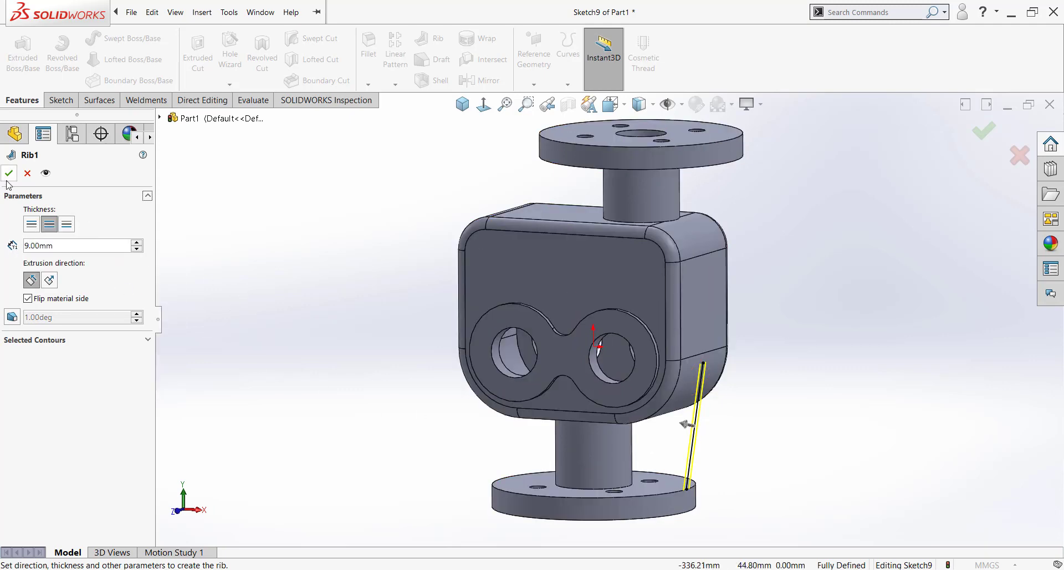
{"action": "left_click", "coordinate": [9, 172]}
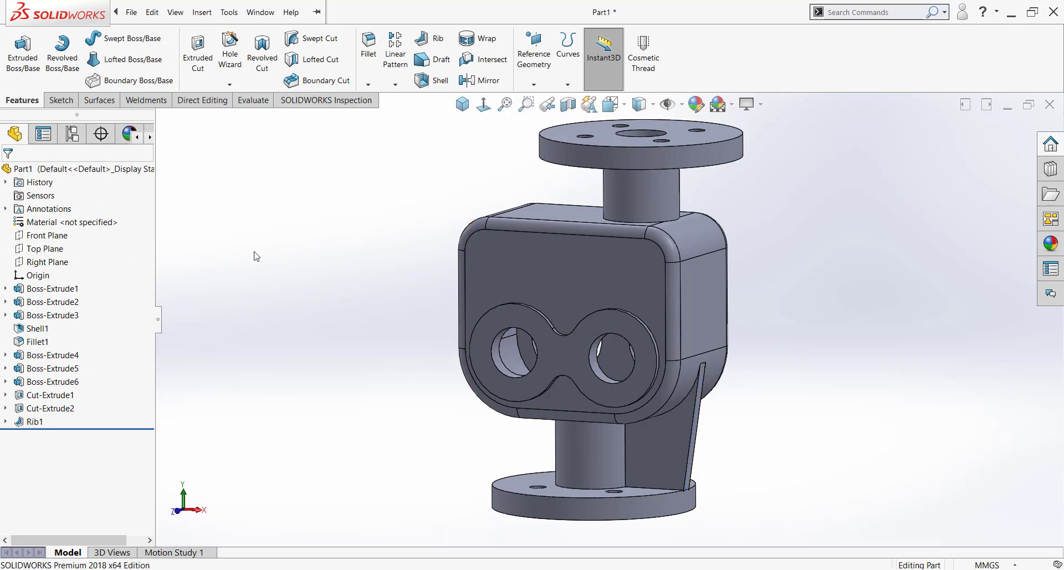
- Mirror Rib1 across the Right Plane and return to the isometric view
{"action": "left_click", "coordinate": [480, 81]}
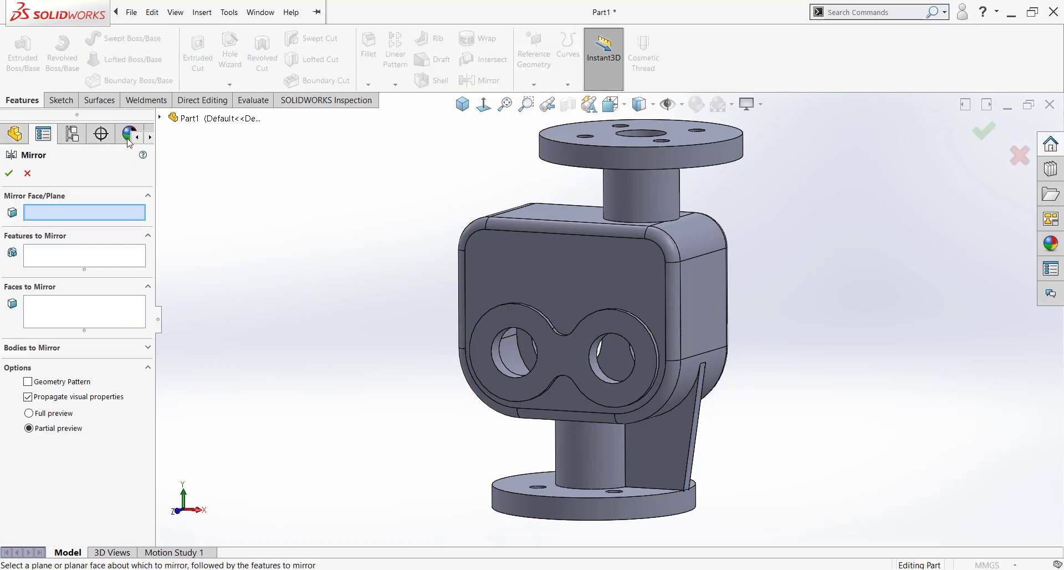
{"action": "left_click", "coordinate": [159, 119]}
{"action": "left_click", "coordinate": [178, 215]}
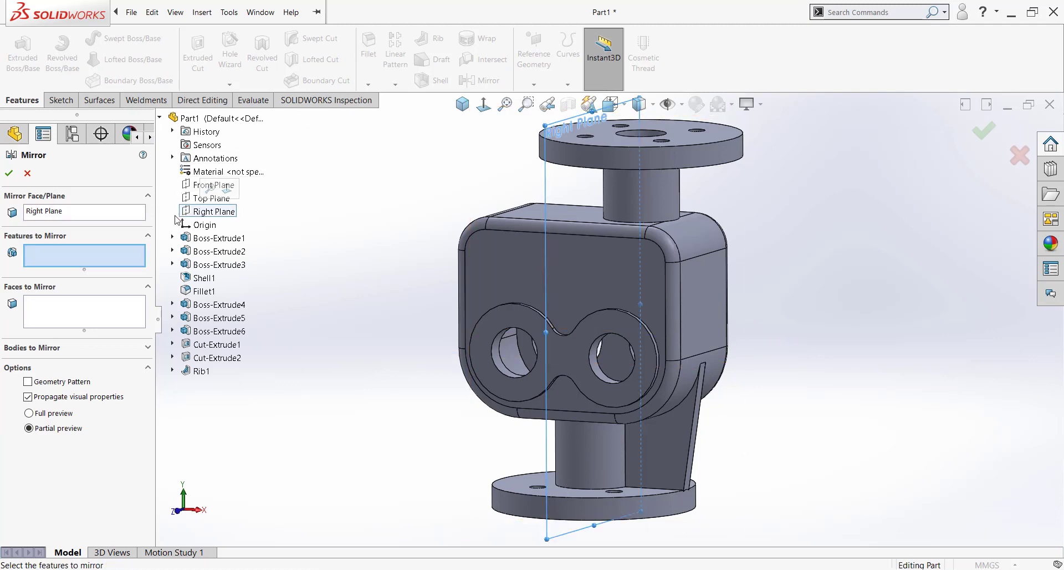
{"action": "left_click", "coordinate": [661, 427]}
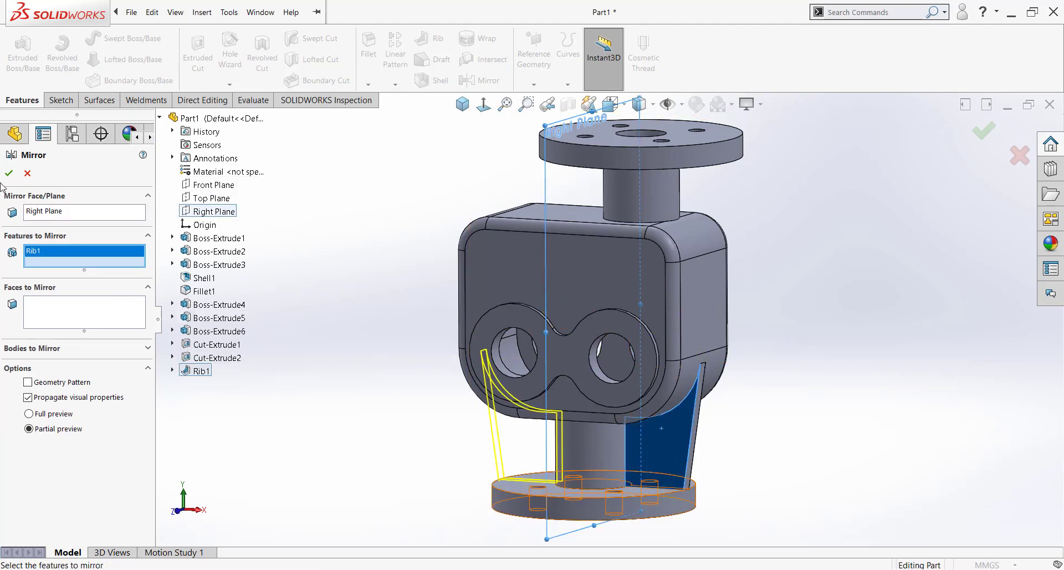
{"action": "key", "text": "Return"}
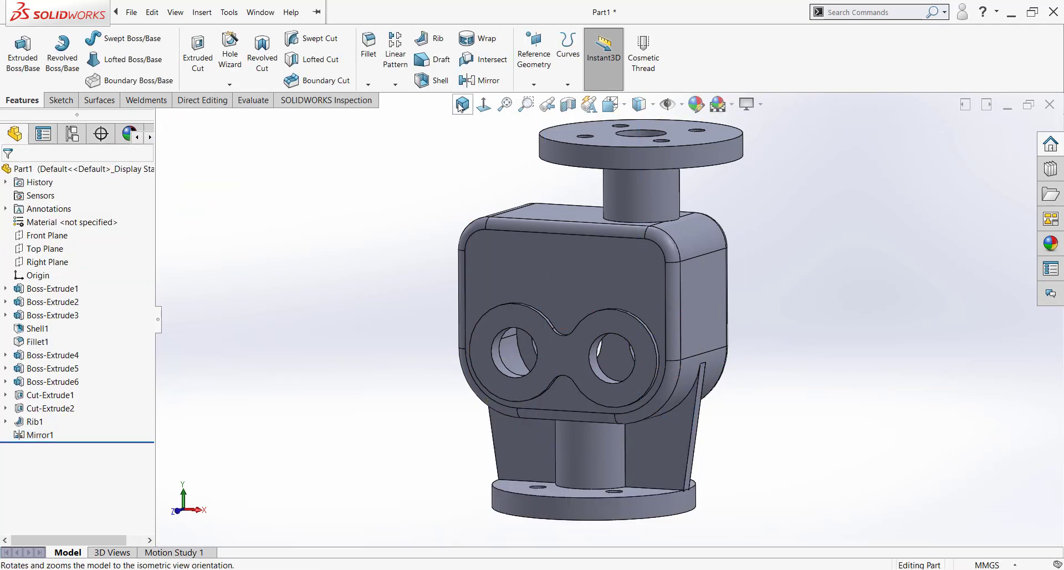
{"action": "left_click", "coordinate": [460, 107]}
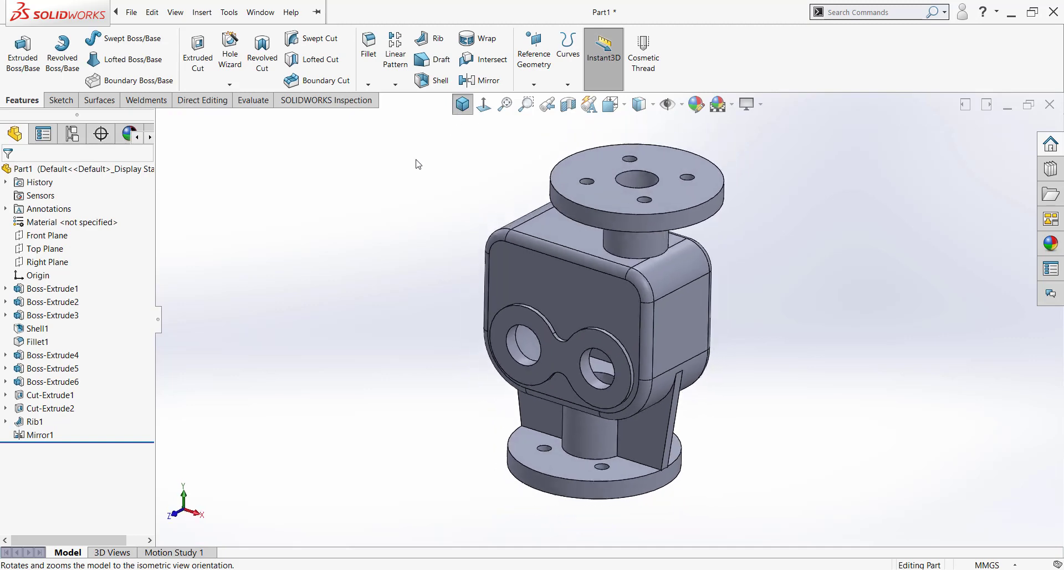
- Start a 3 mm fillet on the neck-to-top-flange joint, flange outer edge and neck bottom edge
{"action": "left_click", "coordinate": [368, 45]}
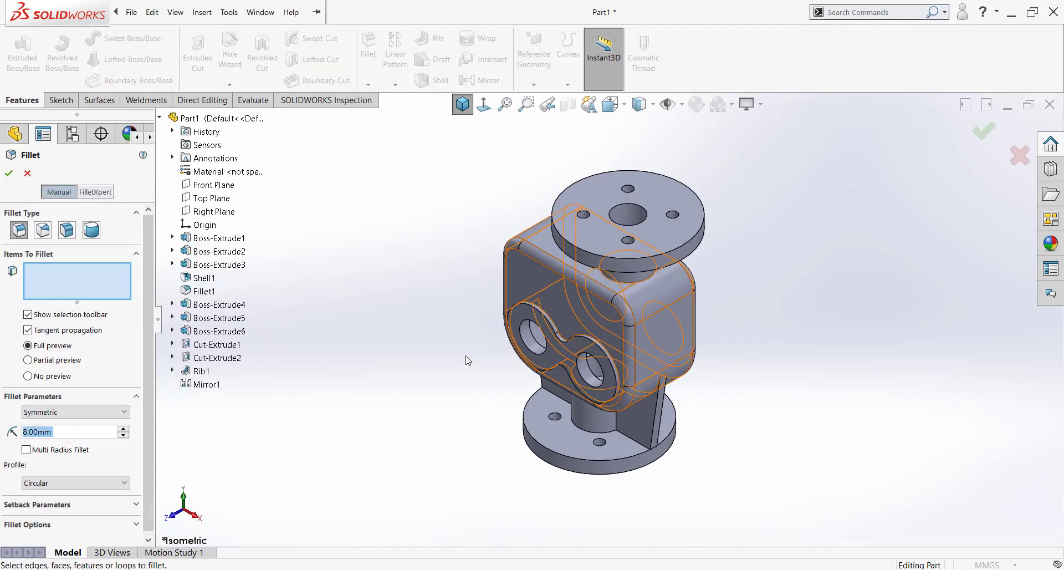
{"action": "type", "text": "3"}
{"action": "scroll", "coordinate": [656, 247], "scroll_direction": "up", "scroll_amount": 3}
{"action": "middle_click_drag", "start_coordinate": [655, 248], "coordinate": [677, 157]}
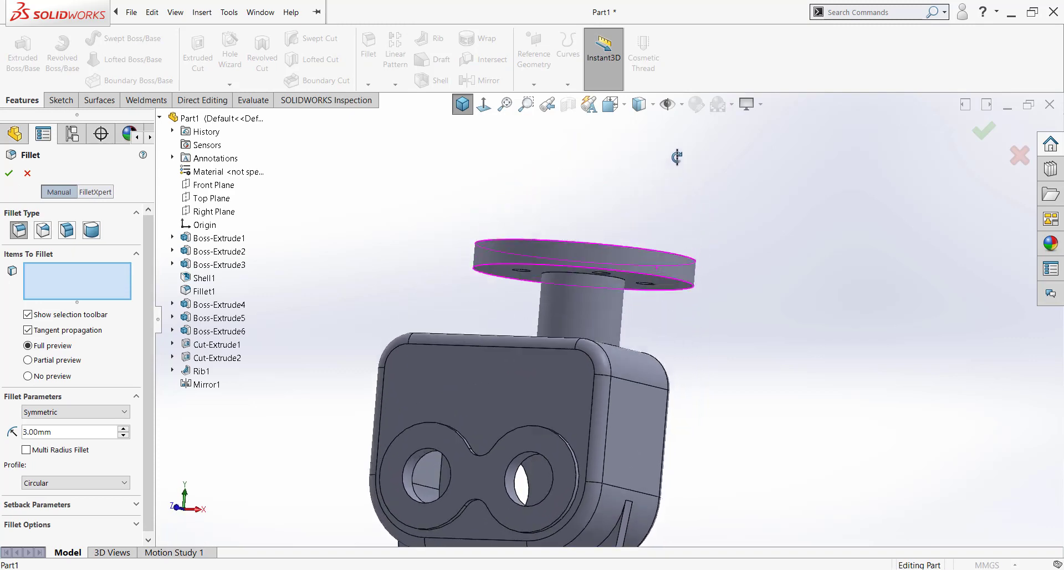
{"action": "scroll", "coordinate": [631, 266], "scroll_direction": "up", "scroll_amount": 3}
{"action": "left_click", "coordinate": [631, 291]}
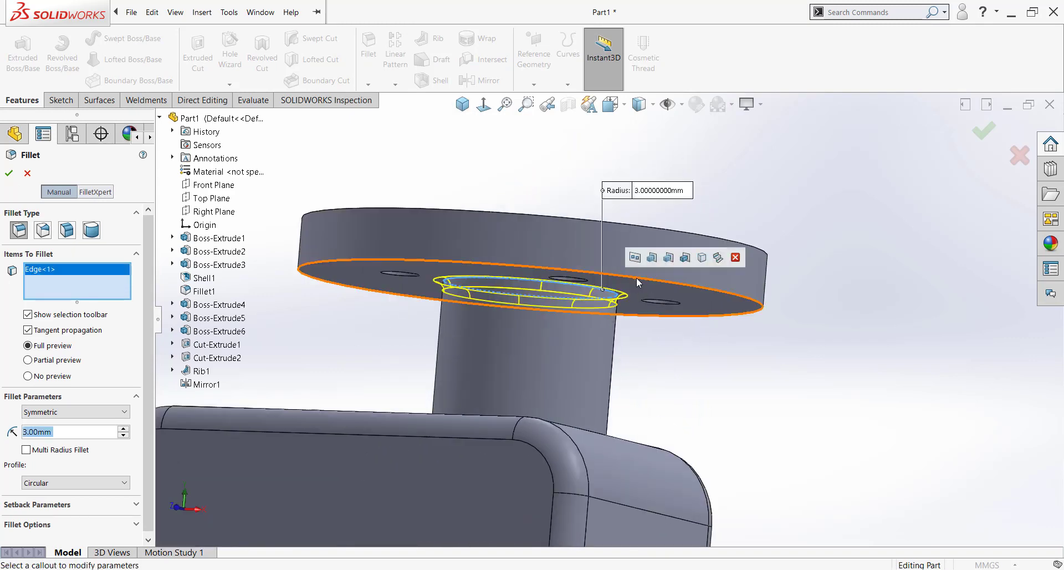
{"action": "left_click", "coordinate": [637, 284]}
{"action": "middle_click_drag", "start_coordinate": [602, 420], "coordinate": [579, 435]}
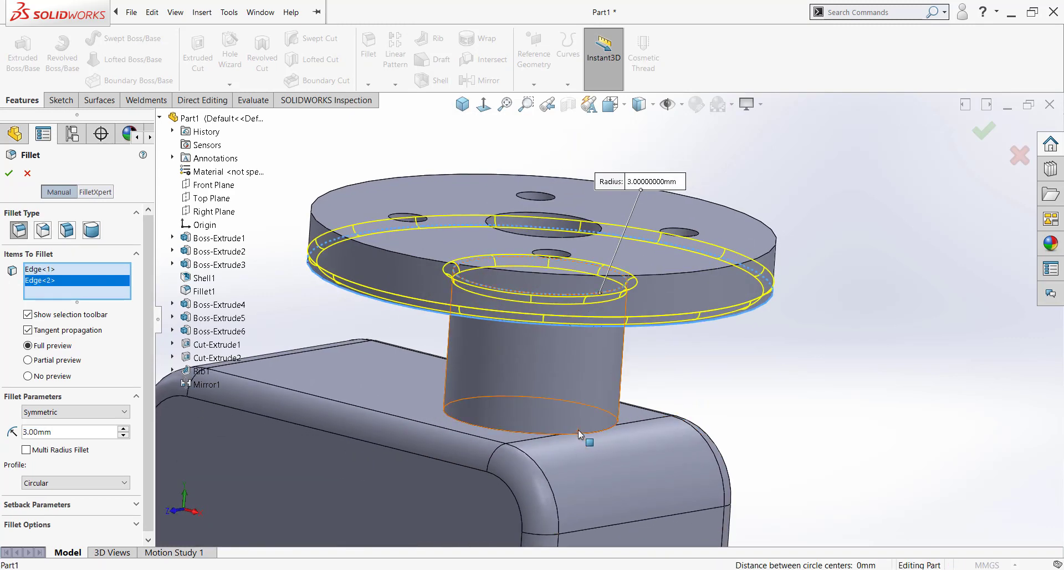
{"action": "left_click", "coordinate": [547, 435]}
{"action": "scroll", "coordinate": [557, 488], "scroll_direction": "down", "scroll_amount": 3}
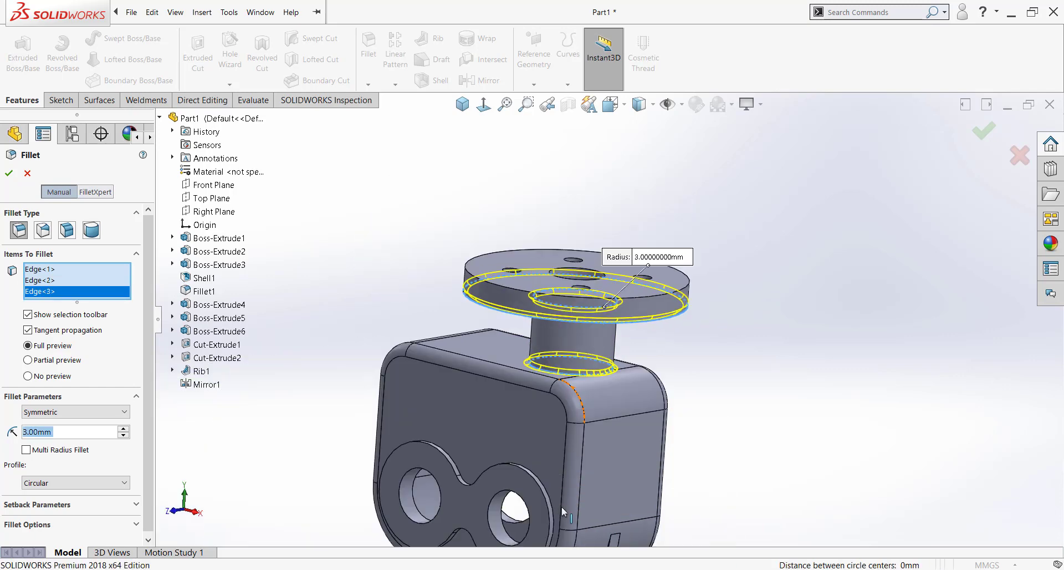
{"action": "scroll", "coordinate": [571, 493], "scroll_direction": "down", "scroll_amount": 2}
{"action": "scroll", "coordinate": [578, 482], "scroll_direction": "up", "scroll_amount": 2}
- Add the first rib's edges and a lower boss edge to the 3 mm fillet
{"action": "middle_click_drag", "start_coordinate": [576, 464], "coordinate": [634, 427]}
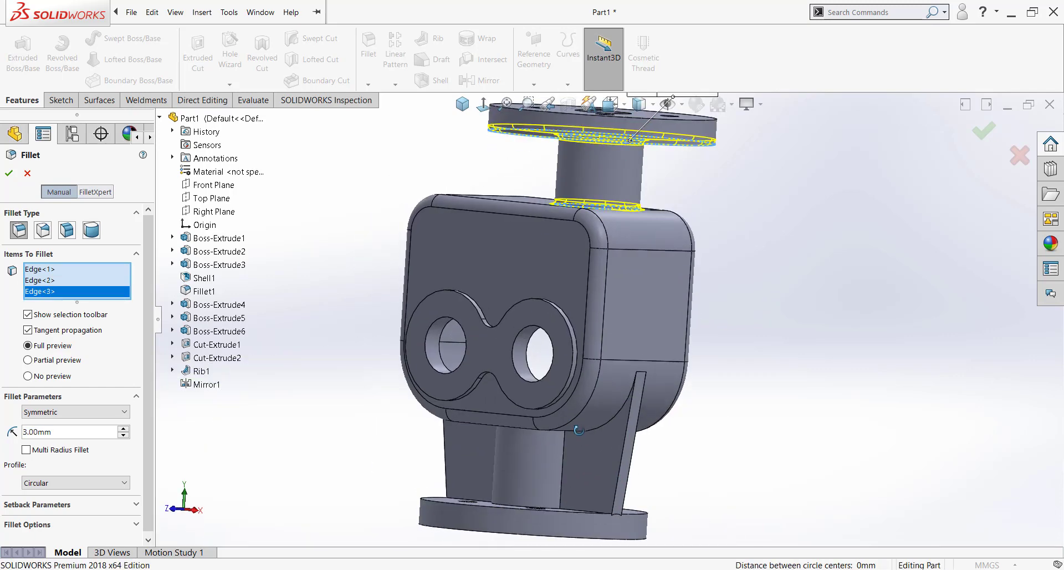
{"action": "left_click", "coordinate": [630, 432]}
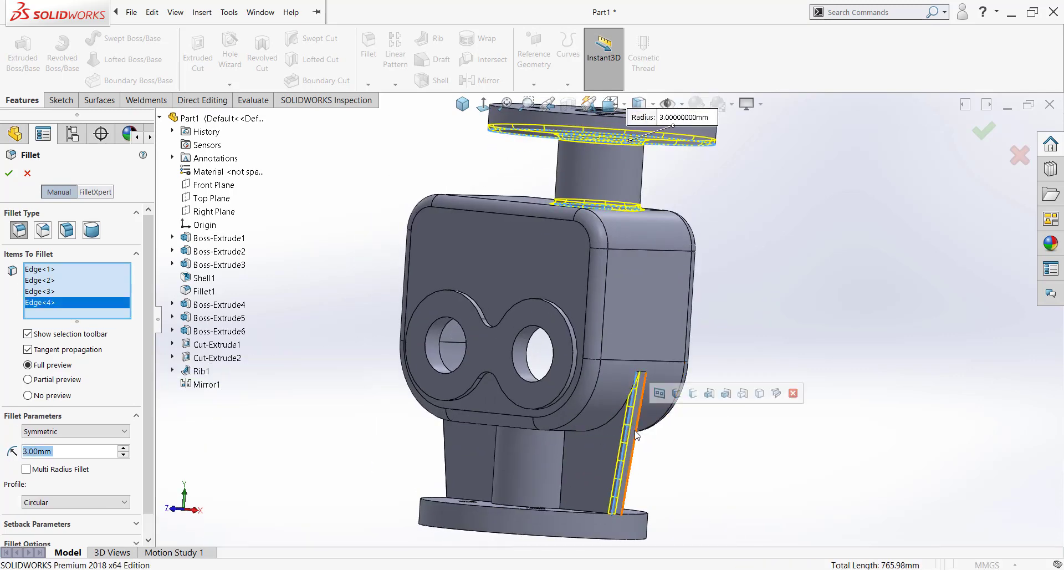
{"action": "left_click", "coordinate": [565, 465]}
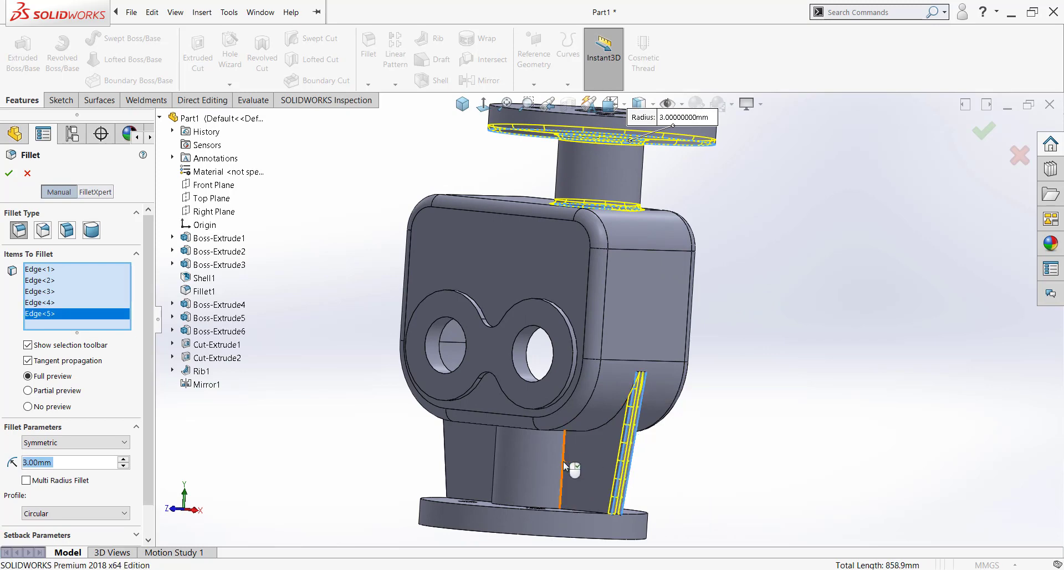
{"action": "left_click", "coordinate": [564, 463]}
{"action": "middle_click_drag", "start_coordinate": [584, 462], "coordinate": [497, 480]}
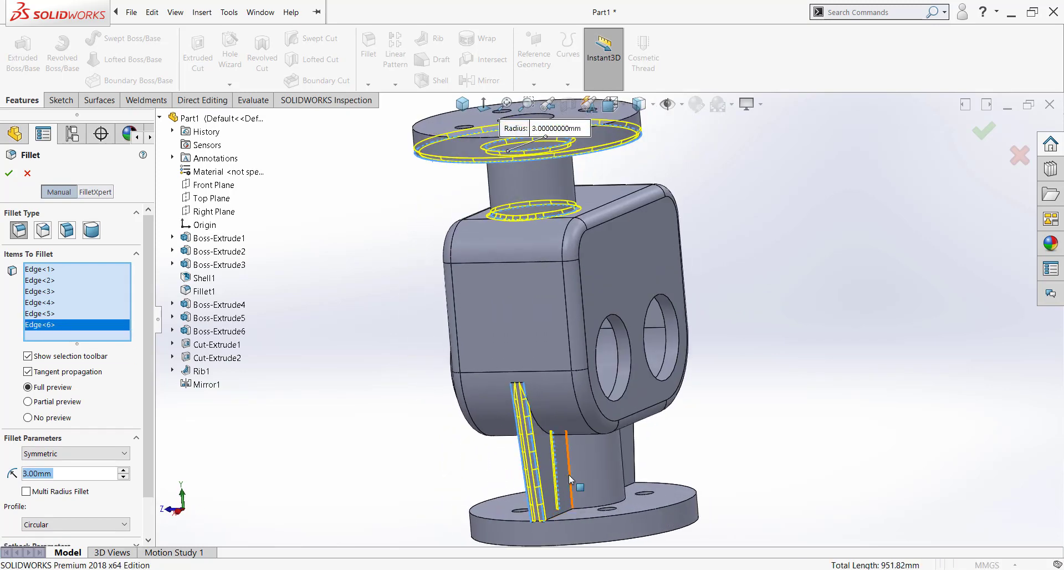
{"action": "left_click", "coordinate": [567, 475]}
- Add the mirrored rib's edges, drop a wrongly picked face, and apply Fillet2
{"action": "middle_click_drag", "start_coordinate": [567, 475], "coordinate": [602, 474]}
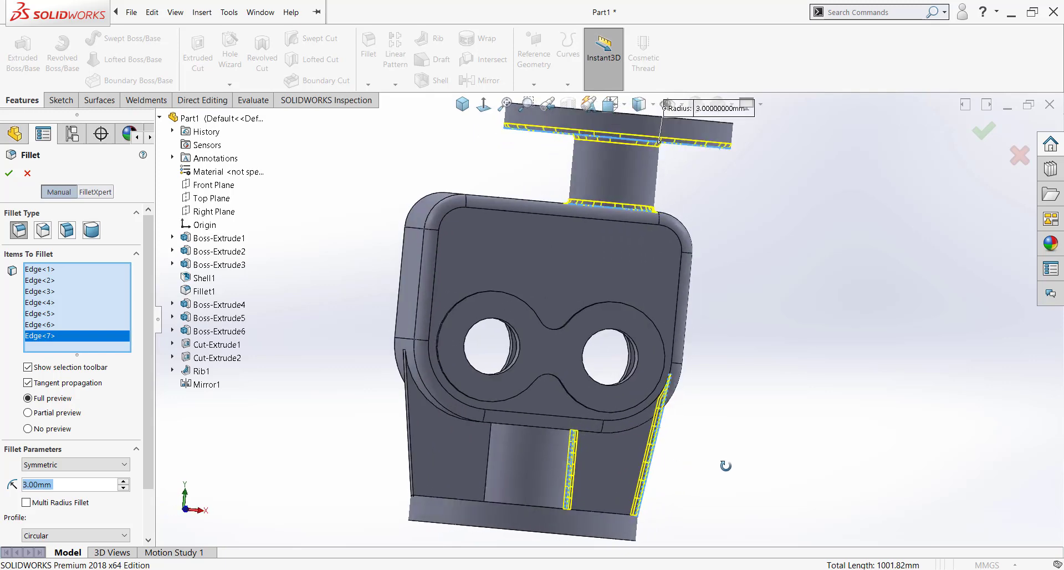
{"action": "left_click", "coordinate": [519, 460]}
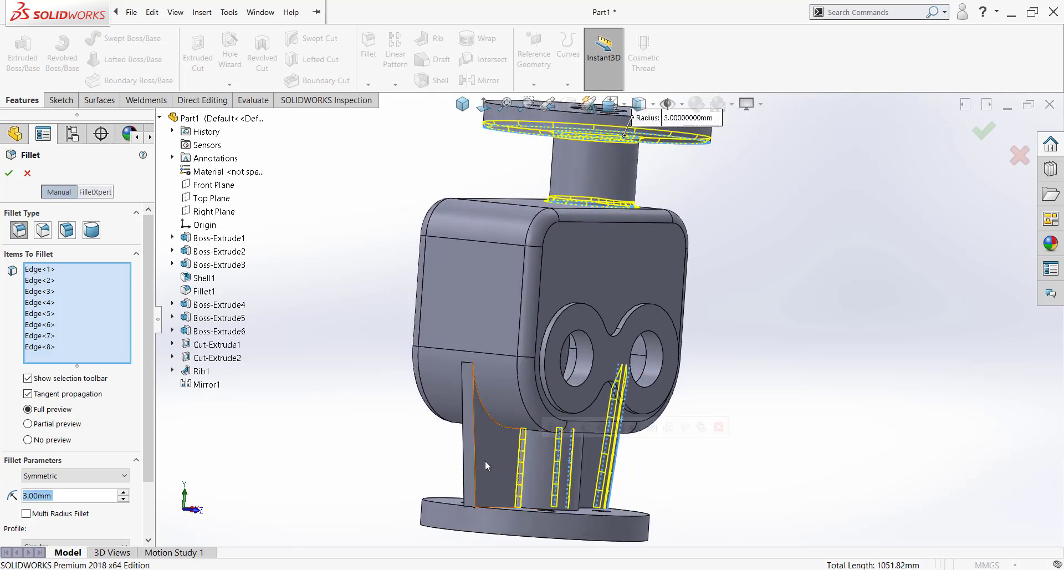
{"action": "left_click", "coordinate": [473, 460]}
{"action": "middle_click_drag", "start_coordinate": [465, 460], "coordinate": [511, 468]}
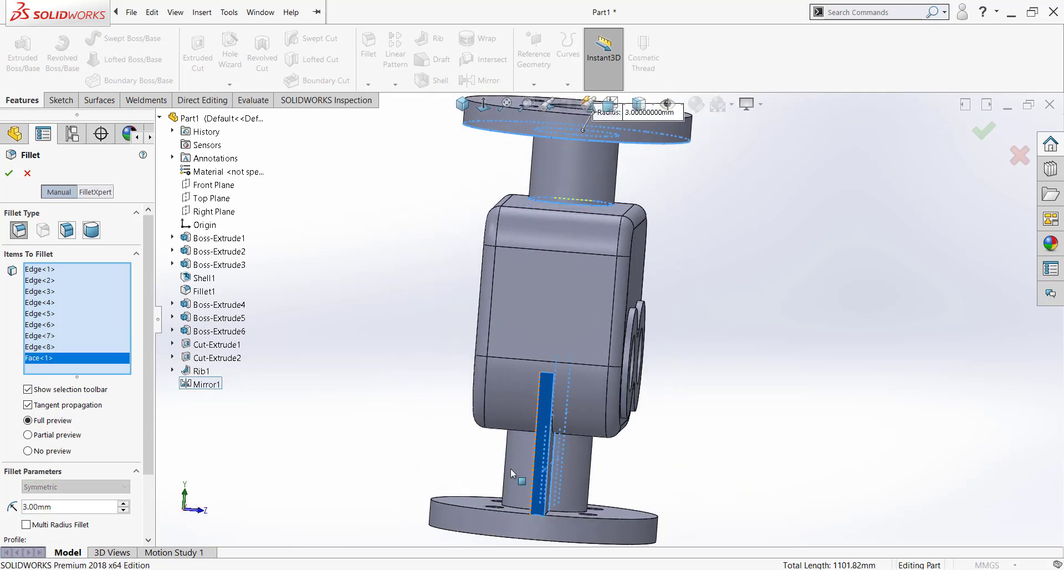
{"action": "left_click", "coordinate": [544, 393]}
{"action": "mouse_move", "coordinate": [543, 408]}
{"action": "middle_mouse_down"}
{"action": "mouse_move", "coordinate": [510, 439]}
{"action": "mouse_move", "coordinate": [587, 460]}
{"action": "middle_mouse_up"}
{"action": "left_click", "coordinate": [510, 439]}
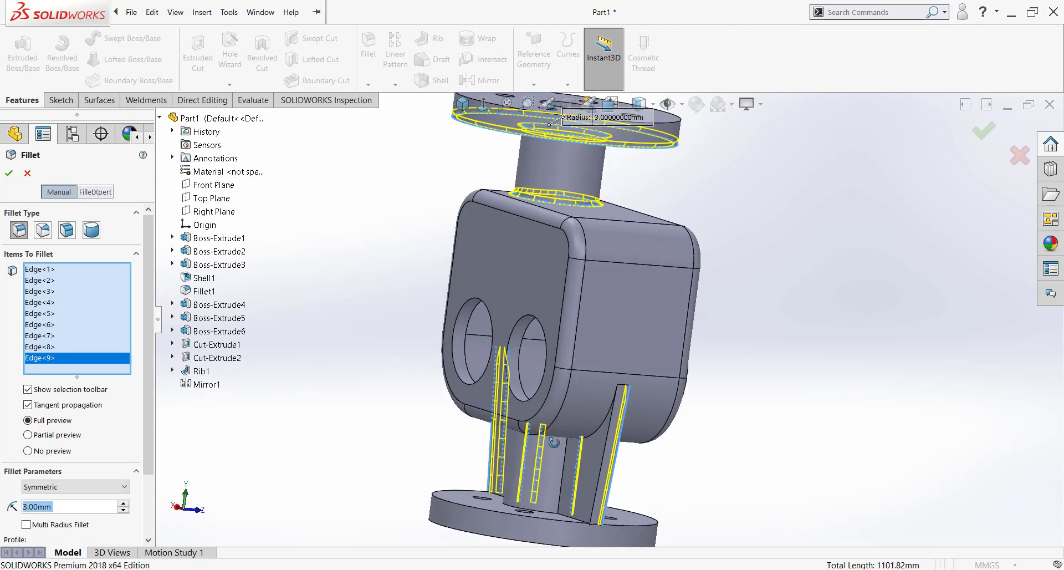
{"action": "left_click", "coordinate": [606, 460]}
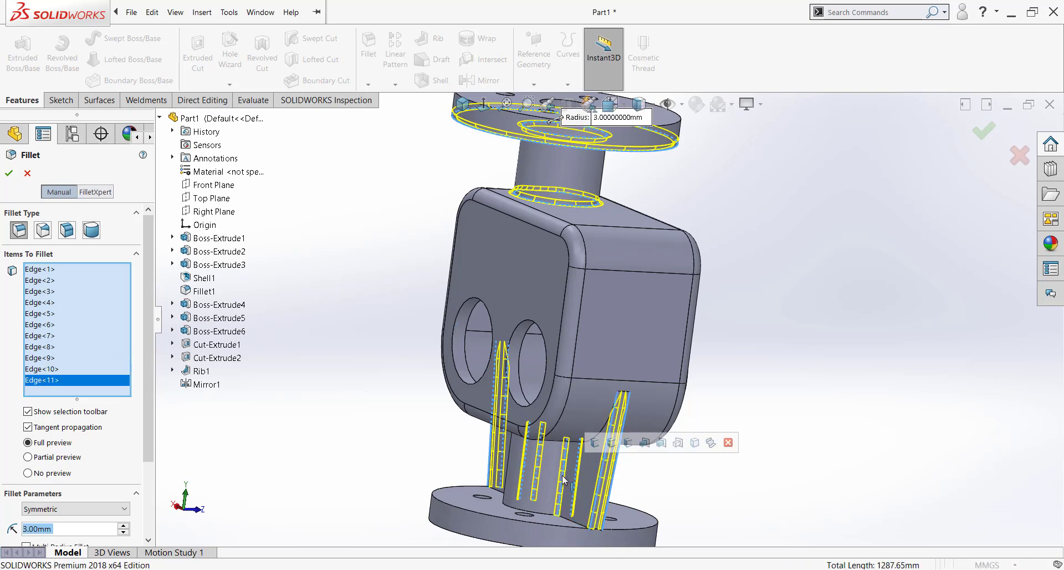
{"action": "key", "text": "Return"}
- Start another 3 mm fillet on the base flange edge and the figure-eight port boss outline and waist
{"action": "key", "text": "ctrl+7"}
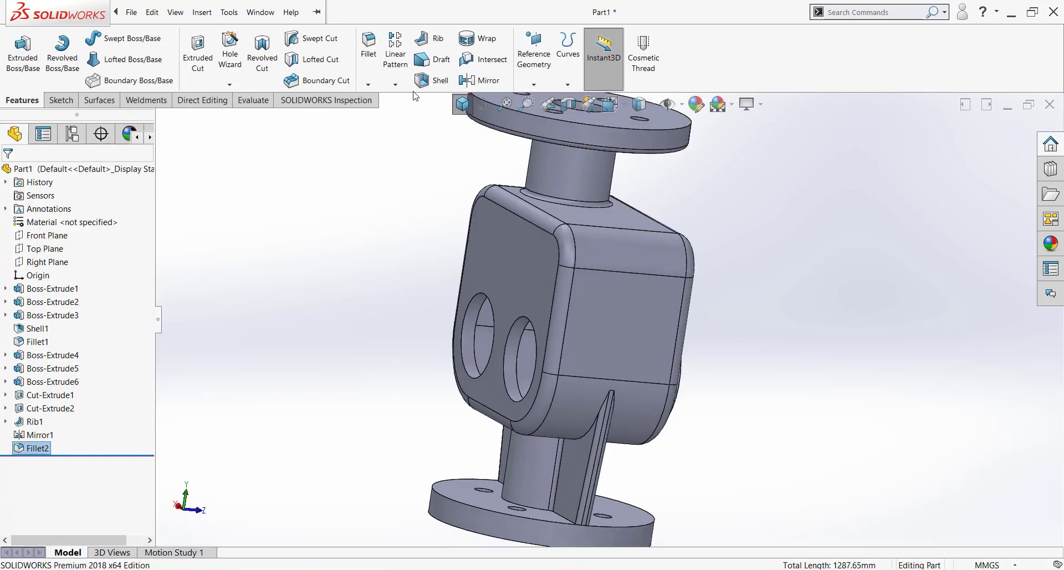
{"action": "key", "text": "Return"}
{"action": "scroll", "coordinate": [643, 434], "scroll_direction": "down", "scroll_amount": 3}
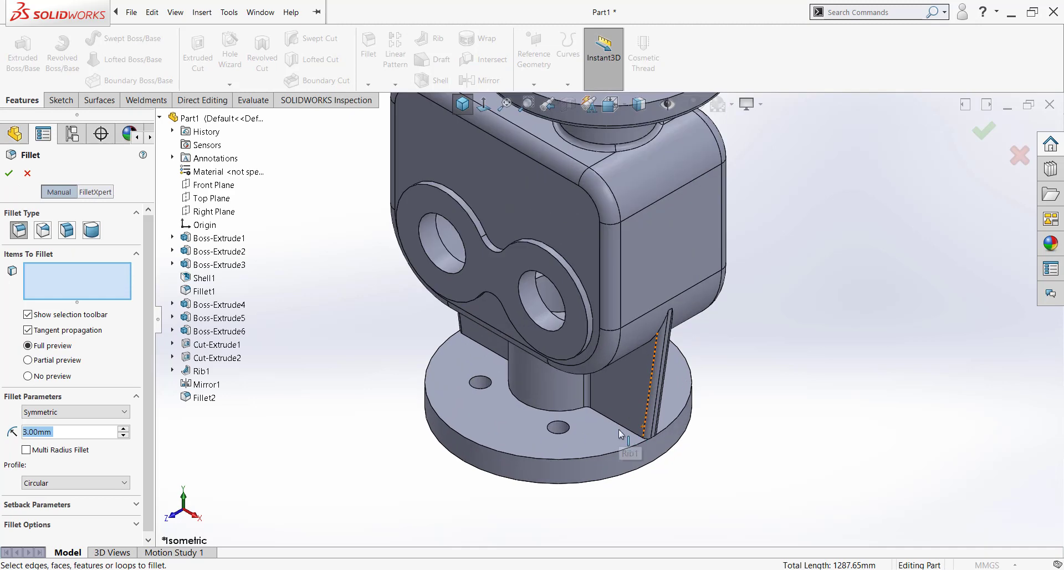
{"action": "left_click", "coordinate": [566, 415]}
{"action": "mouse_move", "coordinate": [565, 415]}
{"action": "middle_mouse_down"}
{"action": "mouse_move", "coordinate": [641, 438]}
{"action": "mouse_move", "coordinate": [554, 332]}
{"action": "mouse_move", "coordinate": [464, 256]}
{"action": "middle_mouse_up"}
{"action": "left_click", "coordinate": [644, 415]}
{"action": "scroll", "coordinate": [464, 256], "scroll_direction": "down", "scroll_amount": 3}
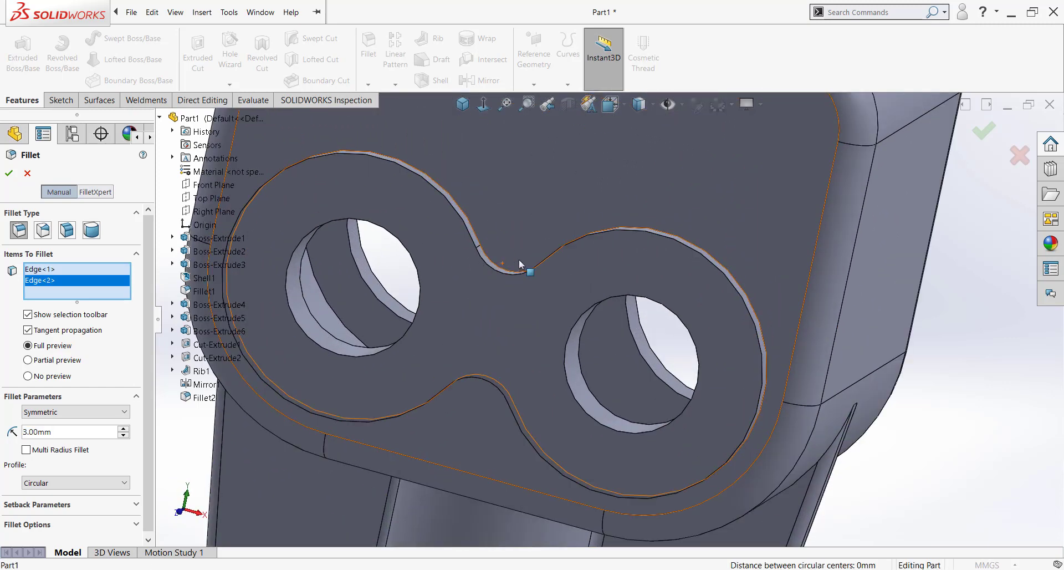
{"action": "scroll", "coordinate": [484, 285], "scroll_direction": "down", "scroll_amount": 3}
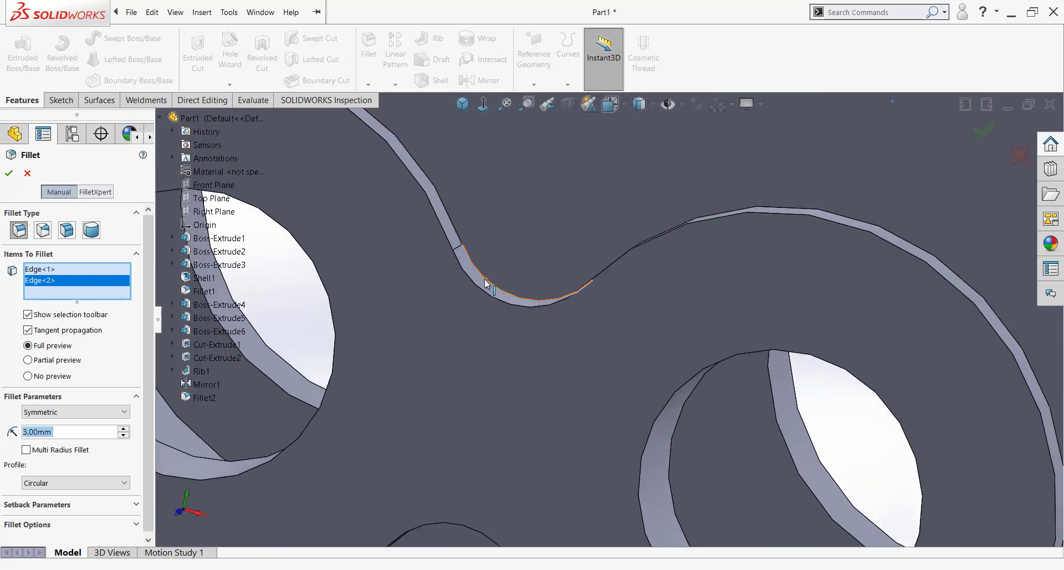
{"action": "left_click", "coordinate": [486, 284]}
{"action": "key", "text": "f"}
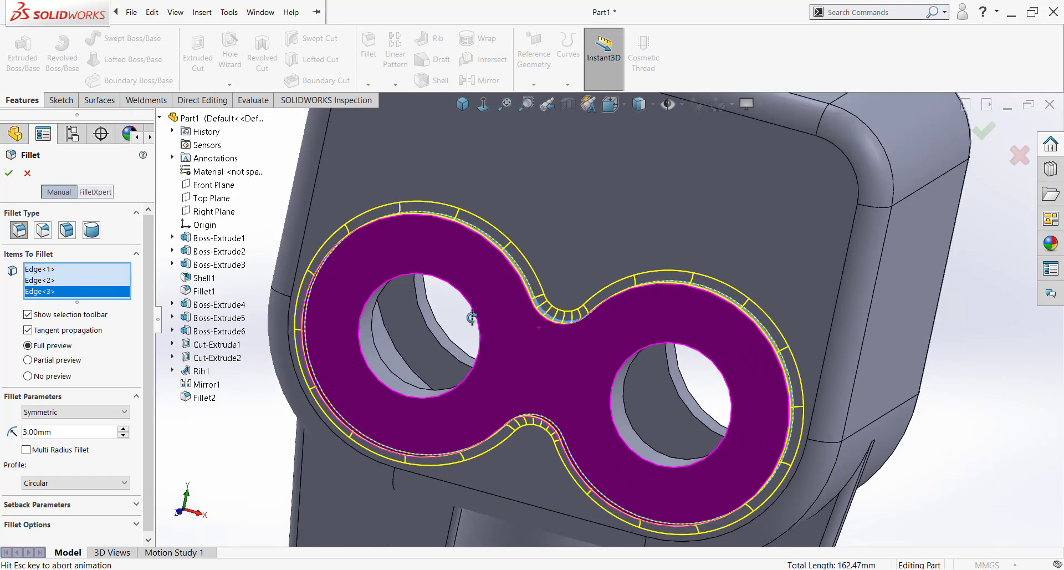
- Add the mirrored rib edge and the lower neck's vertical edge, then create Fillet3
{"action": "middle_click_drag", "start_coordinate": [464, 397], "coordinate": [519, 358]}
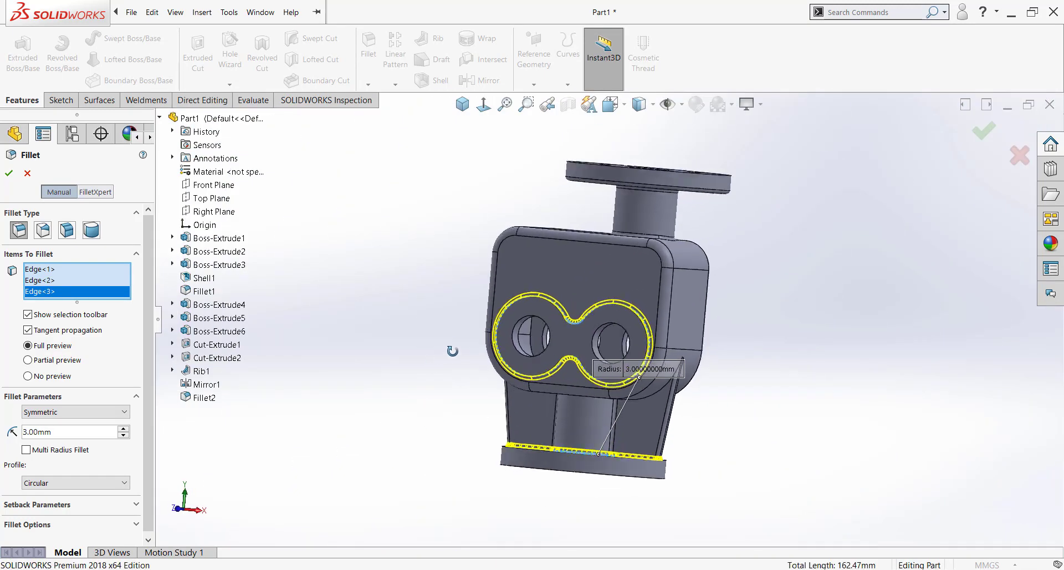
{"action": "scroll", "coordinate": [549, 394], "scroll_direction": "down", "scroll_amount": 4}
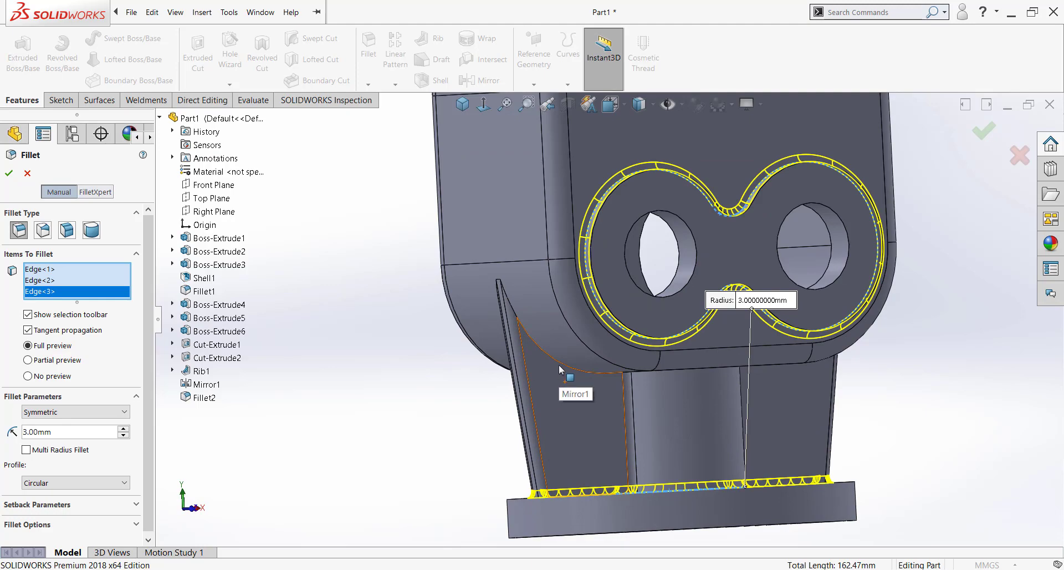
{"action": "left_click", "coordinate": [559, 365]}
{"action": "middle_click_drag", "start_coordinate": [560, 365], "coordinate": [553, 354]}
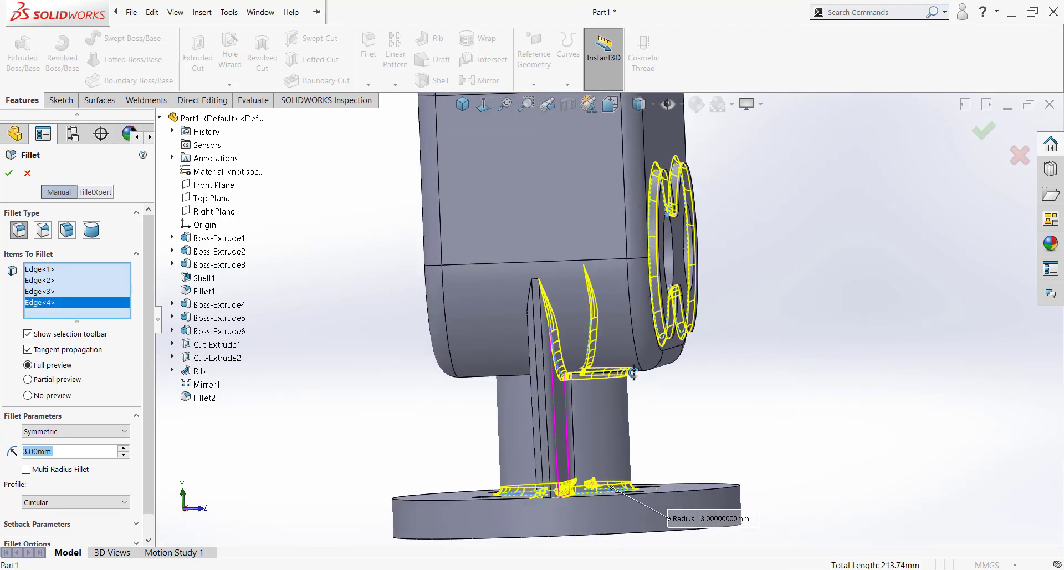
{"action": "left_click", "coordinate": [552, 399]}
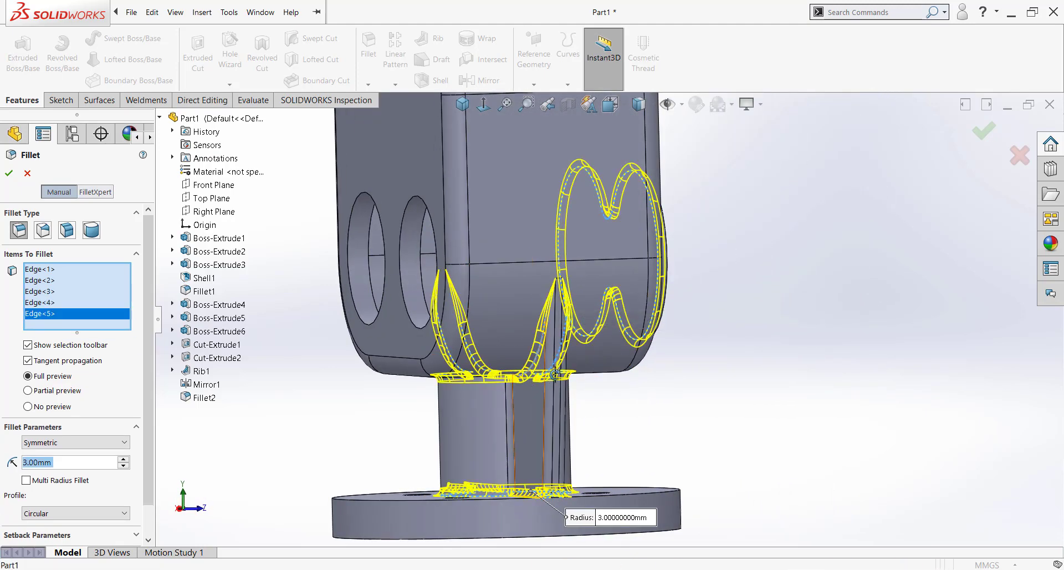
{"action": "mouse_move", "coordinate": [553, 399]}
{"action": "middle_mouse_down"}
{"action": "mouse_move", "coordinate": [597, 357]}
{"action": "mouse_move", "coordinate": [521, 420]}
{"action": "mouse_move", "coordinate": [554, 385]}
{"action": "mouse_move", "coordinate": [533, 400]}
{"action": "middle_mouse_up"}
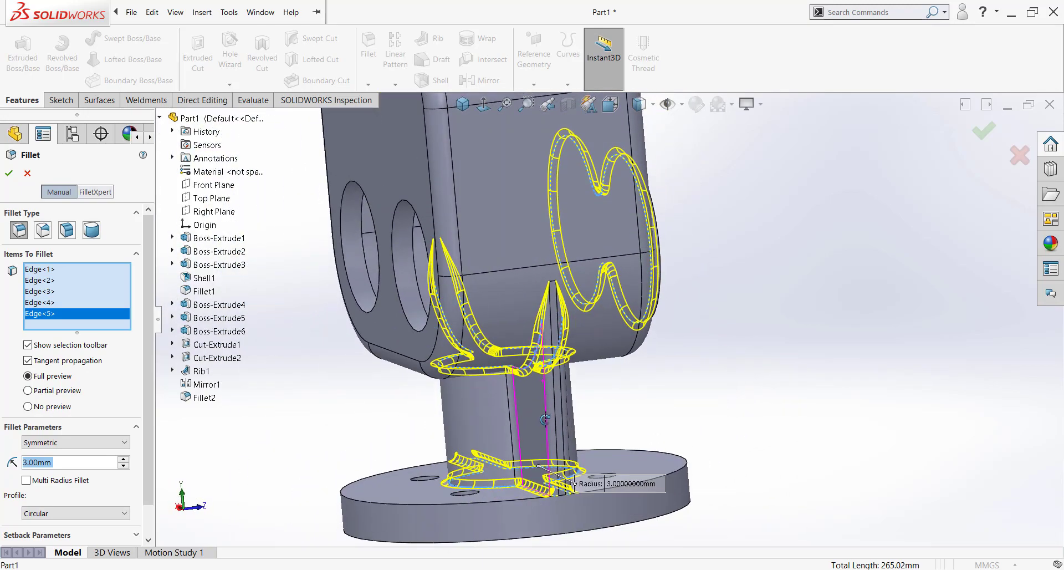
{"action": "left_click", "coordinate": [8, 175]}
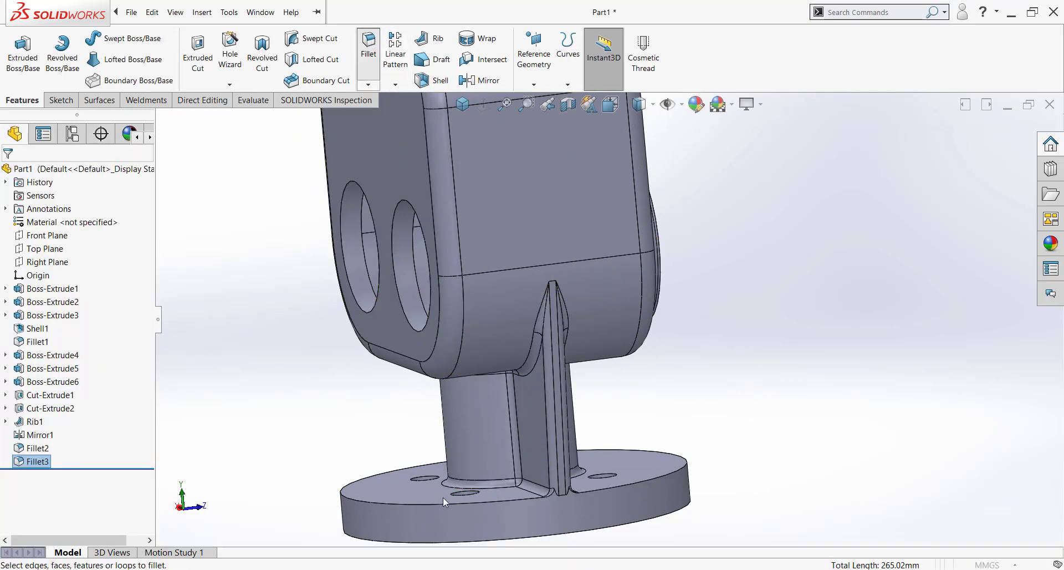
- Fillet both upper rim edges of the bottom flange at 3.00 mm as Fillet4
{"action": "left_click", "coordinate": [595, 504]}
{"action": "left_click", "coordinate": [624, 486]}
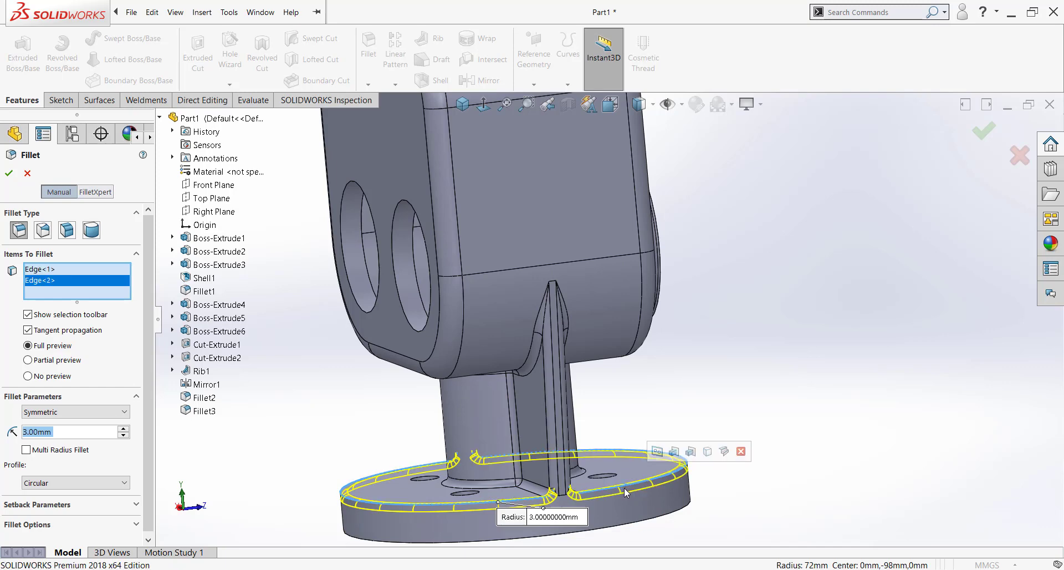
{"action": "scroll", "coordinate": [625, 492], "scroll_direction": "up", "scroll_amount": 2}
{"action": "mouse_move", "coordinate": [560, 475]}
{"action": "middle_mouse_down"}
{"action": "mouse_move", "coordinate": [544, 400]}
{"action": "mouse_move", "coordinate": [458, 380]}
{"action": "mouse_move", "coordinate": [363, 406]}
{"action": "middle_mouse_up"}
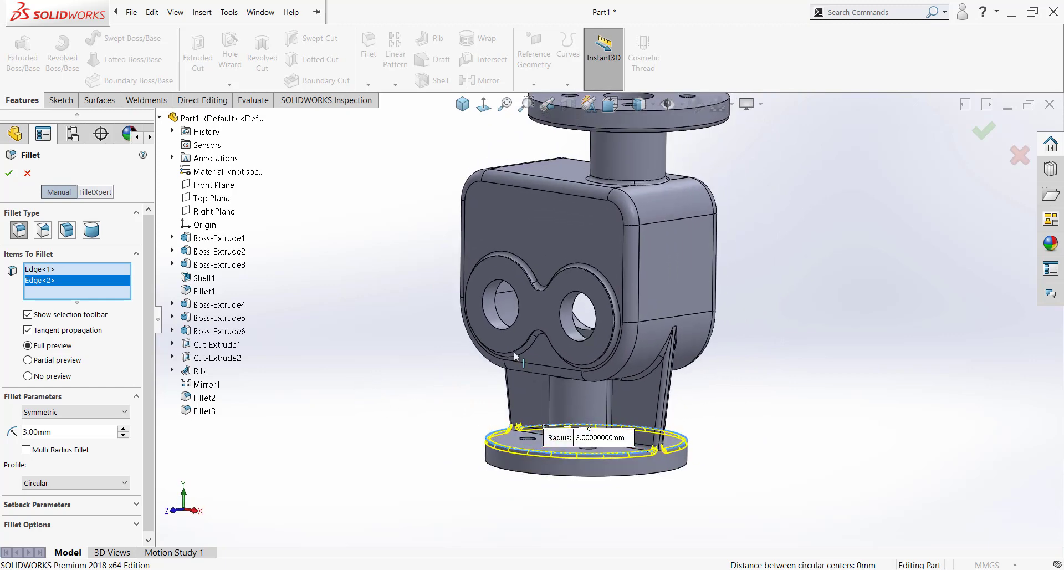
{"action": "key", "text": "f"}
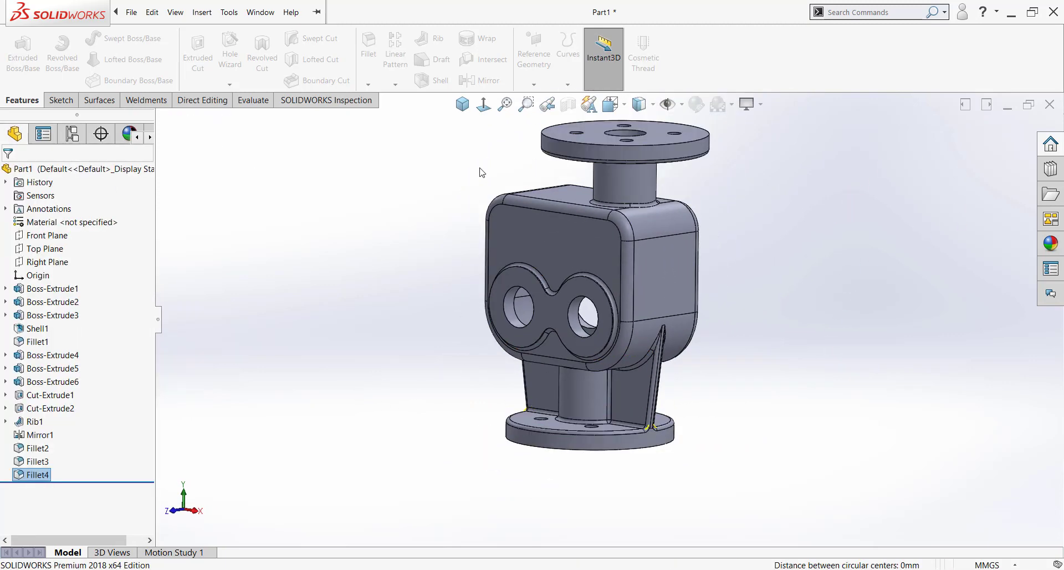
{"action": "left_click", "coordinate": [463, 104]}
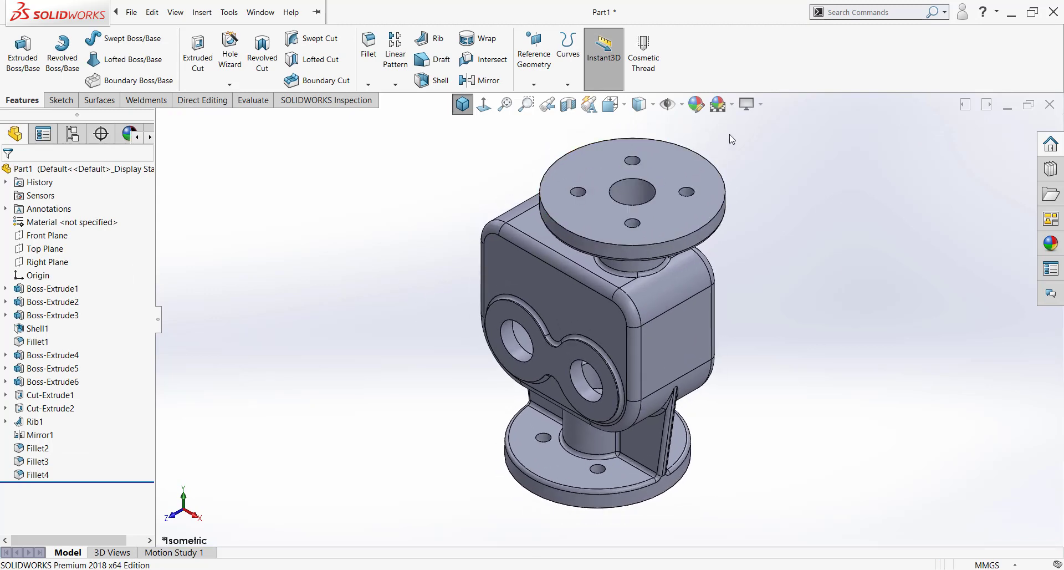
{"action": "left_click", "coordinate": [568, 105]}
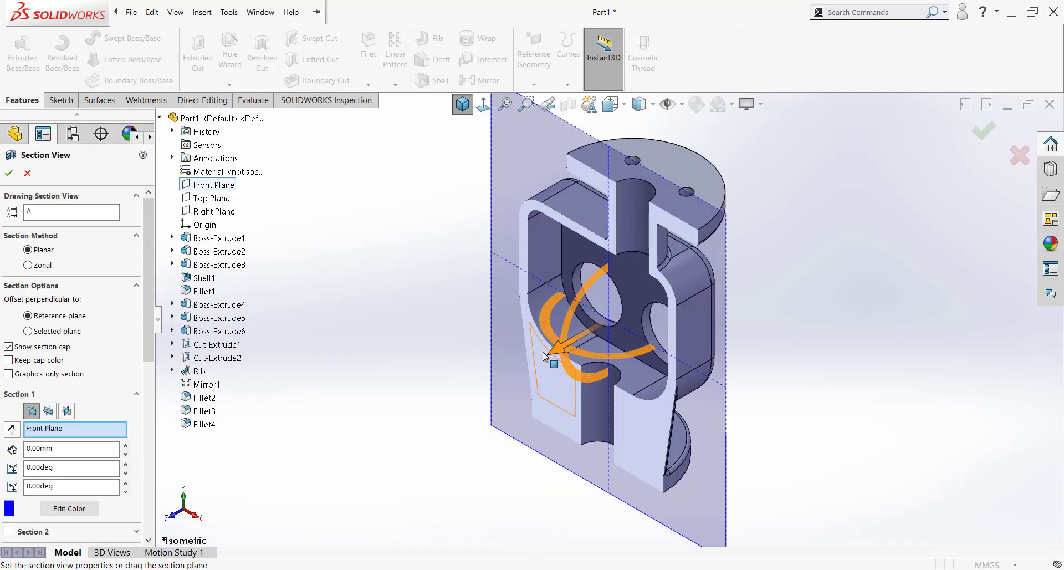
{"action": "mouse_move", "coordinate": [550, 348]}
{"action": "left_mouse_down"}
{"action": "mouse_move", "coordinate": [584, 337]}
{"action": "mouse_move", "coordinate": [552, 375]}
{"action": "mouse_move", "coordinate": [463, 404]}
{"action": "left_mouse_up"}
{"action": "left_click", "coordinate": [26, 172]}
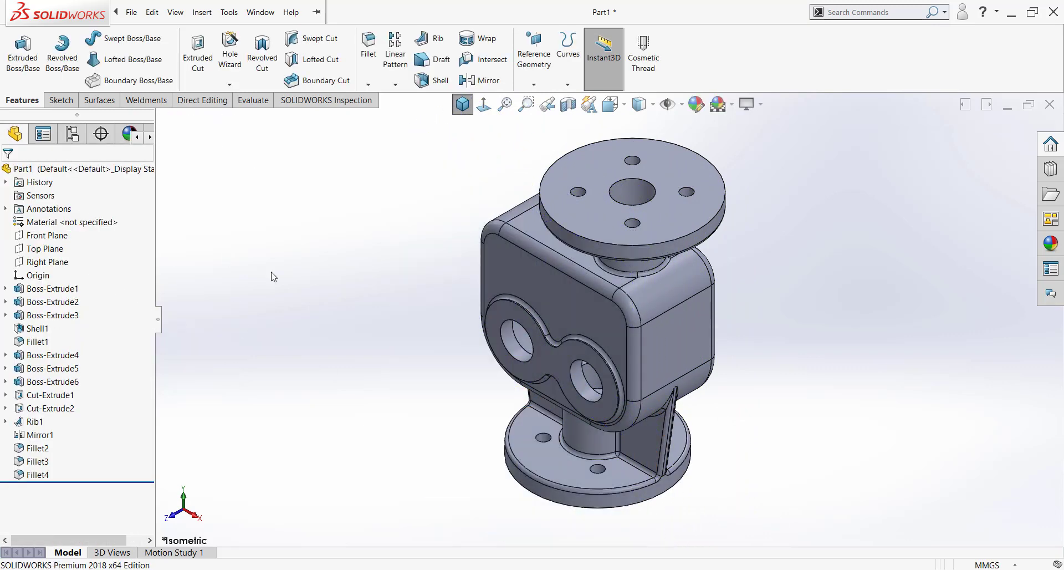
- Clear the appearance target, select the whole body, and apply the cyan swatch
{"action": "left_click", "coordinate": [718, 105]}
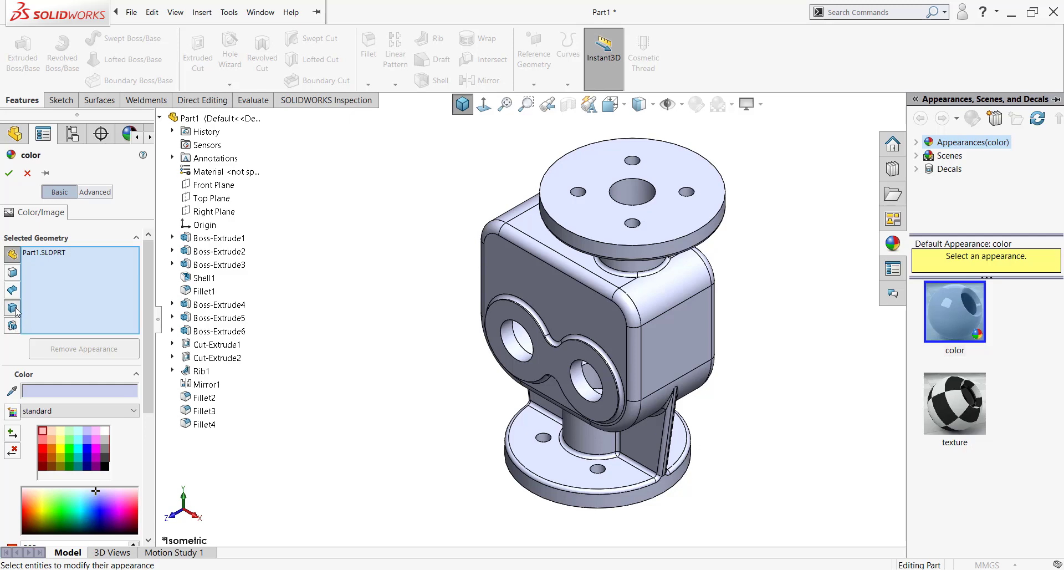
{"action": "right_click", "coordinate": [72, 275]}
{"action": "left_click", "coordinate": [103, 284]}
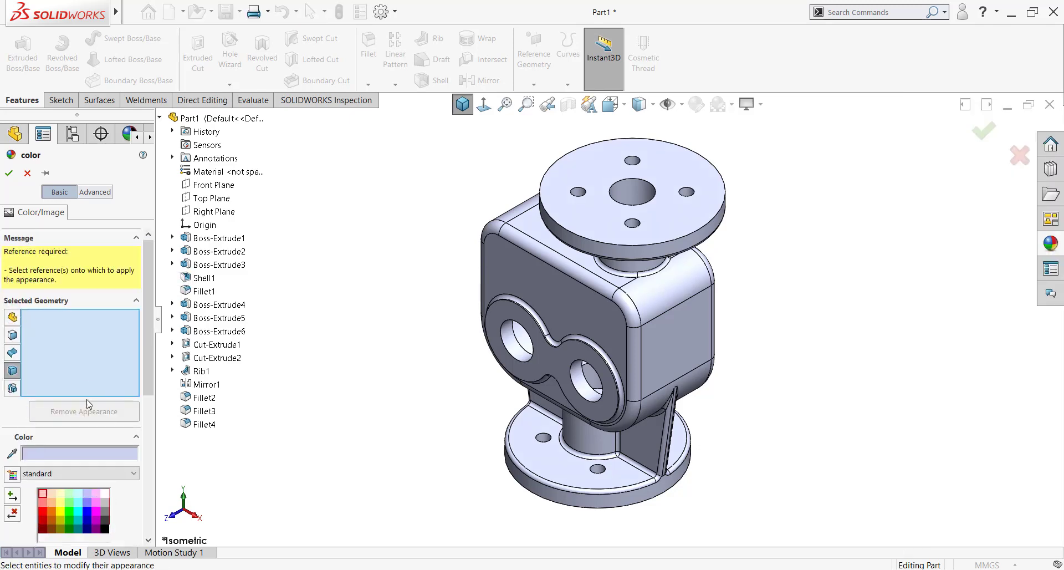
{"action": "left_click", "coordinate": [204, 424]}
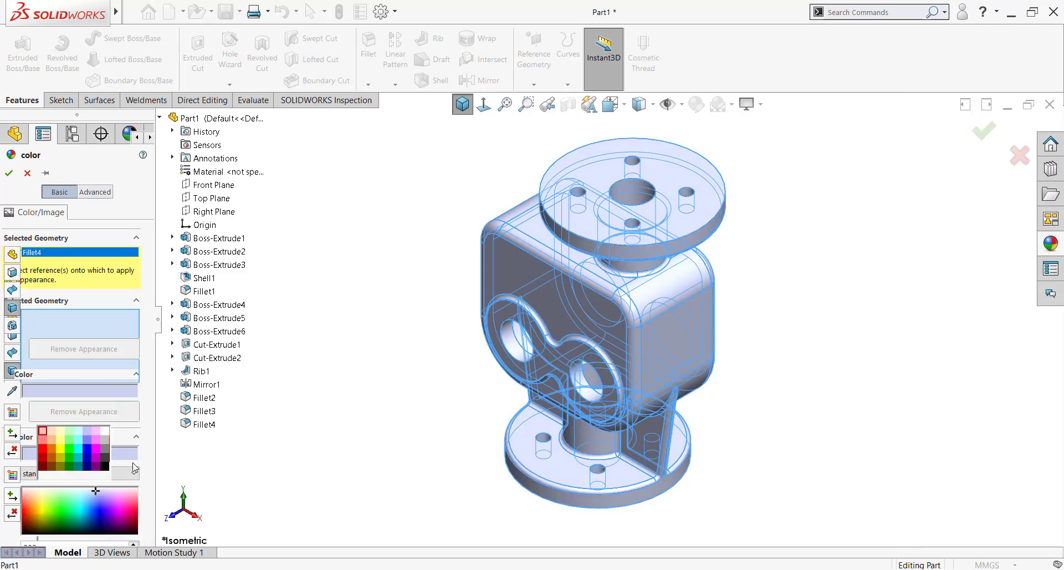
{"action": "left_click", "coordinate": [81, 445]}
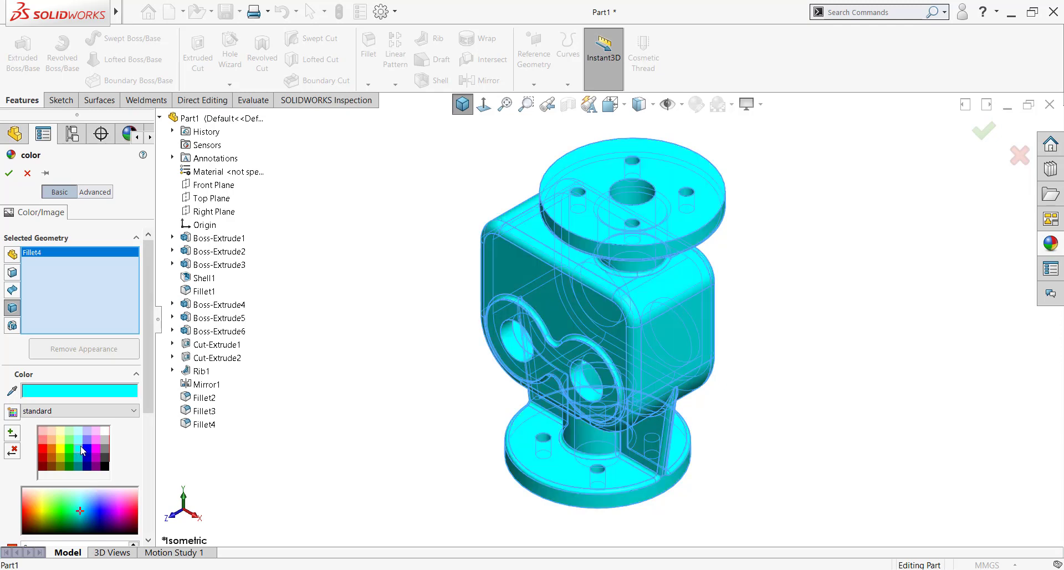
{"action": "left_click", "coordinate": [6, 175]}
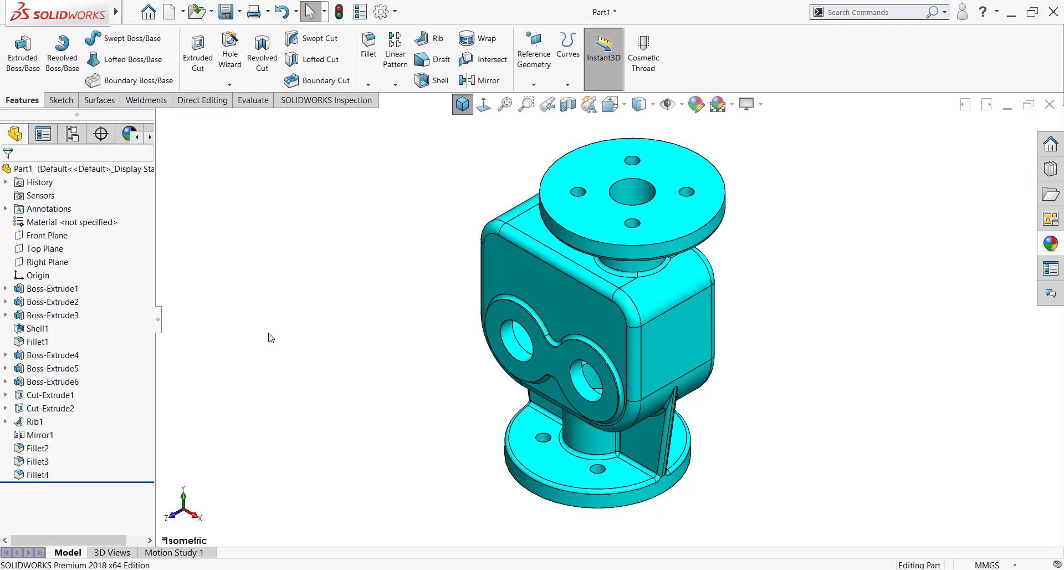
- Select Fillet2 through Fillet4 and apply the red swatch to their faces
{"action": "left_click", "coordinate": [44, 447]}
{"action": "left_click", "coordinate": [40, 475], "text": "shift"}
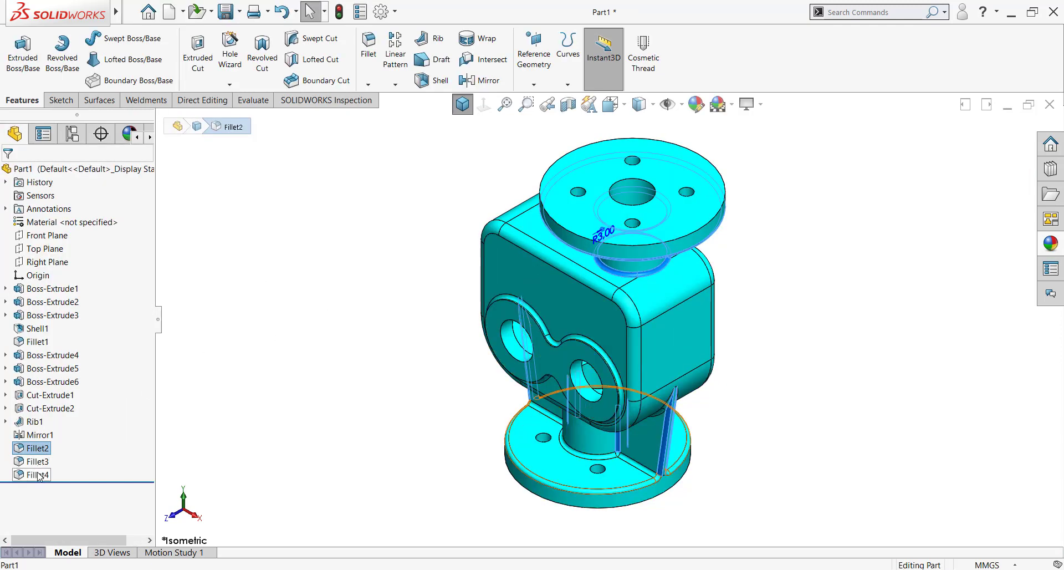
{"action": "left_click", "coordinate": [66, 456]}
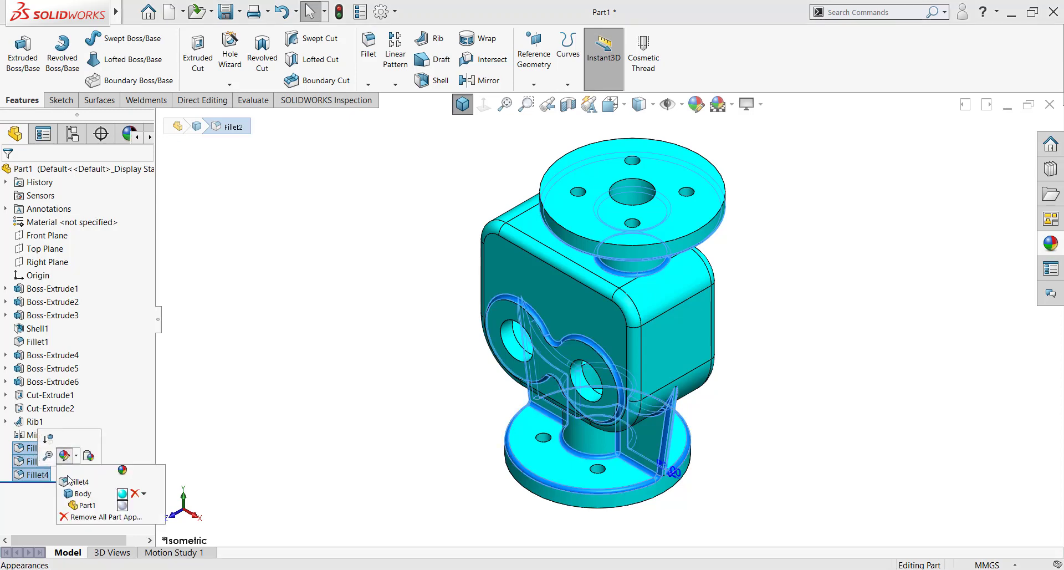
{"action": "left_click", "coordinate": [67, 482]}
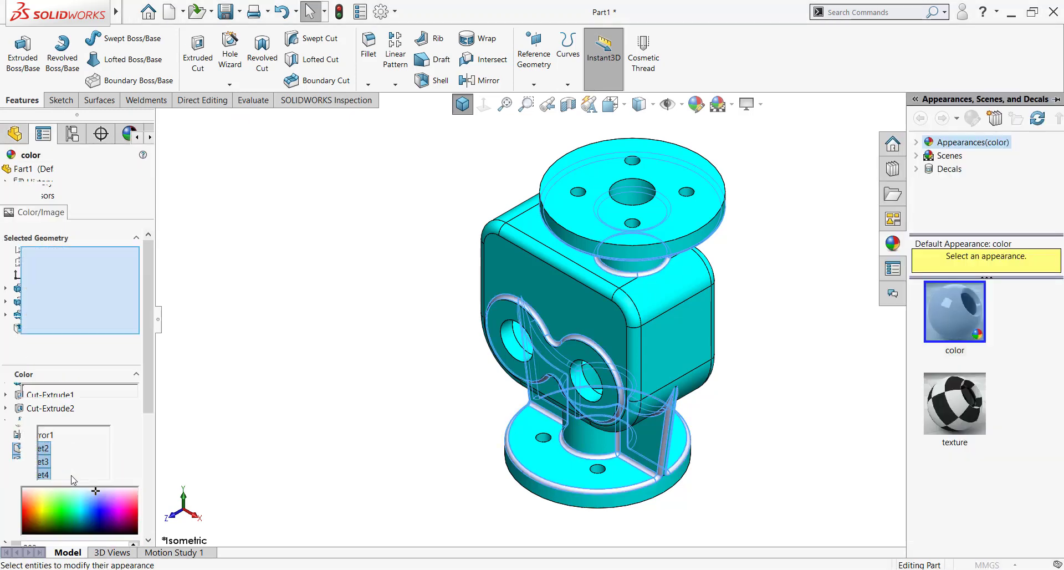
{"action": "left_click", "coordinate": [43, 448]}
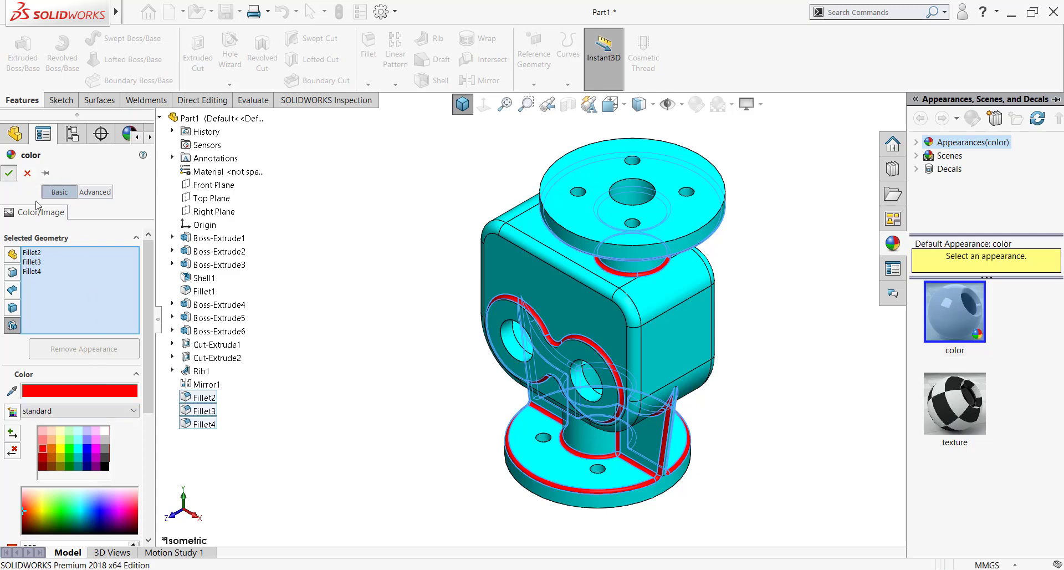
{"action": "key", "text": "Return"}
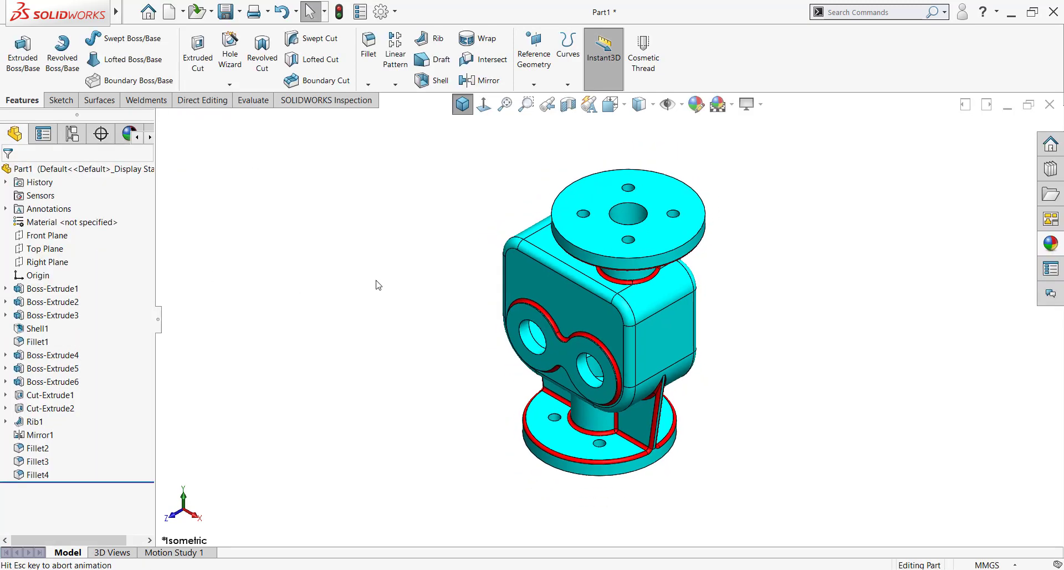
{"action": "scroll", "coordinate": [381, 305], "scroll_direction": "down", "scroll_amount": 3}
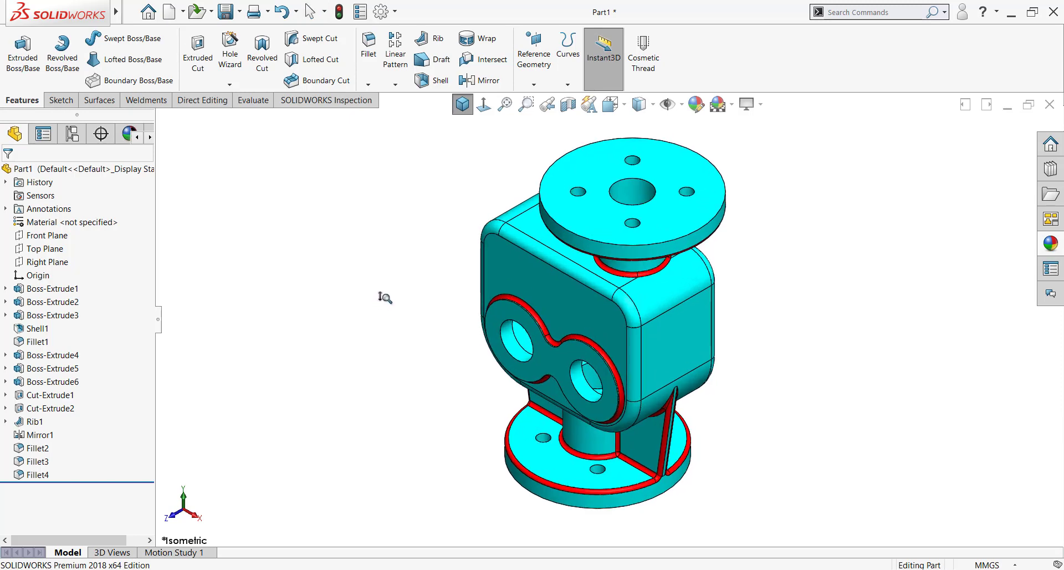
{"action": "left_click", "coordinate": [634, 186]}
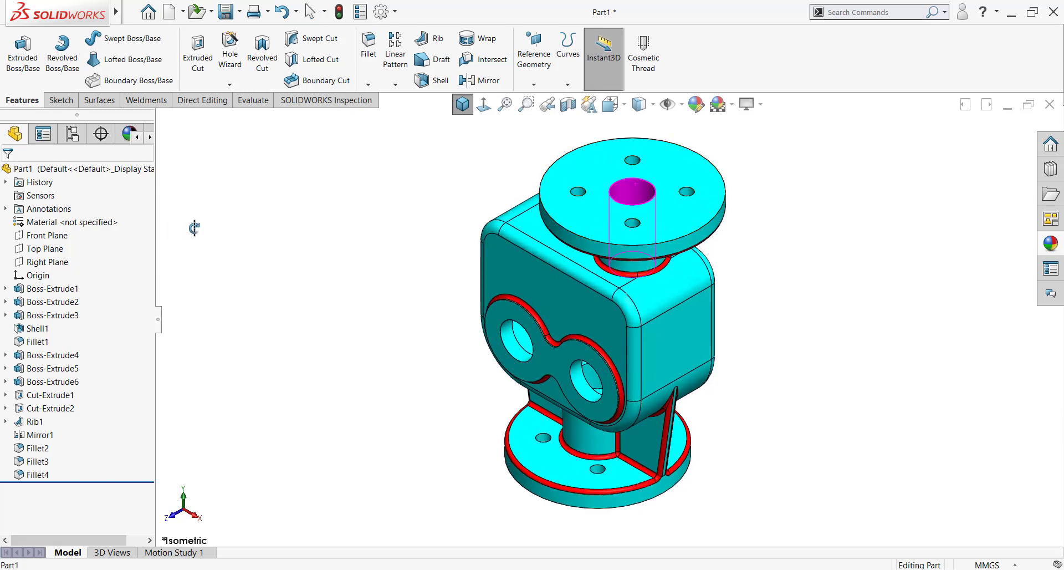
{"action": "mouse_move", "coordinate": [176, 225]}
{"action": "middle_mouse_down"}
{"action": "mouse_move", "coordinate": [776, 301]}
{"action": "mouse_move", "coordinate": [968, 300]}
{"action": "mouse_move", "coordinate": [888, 318]}
{"action": "middle_mouse_up"}
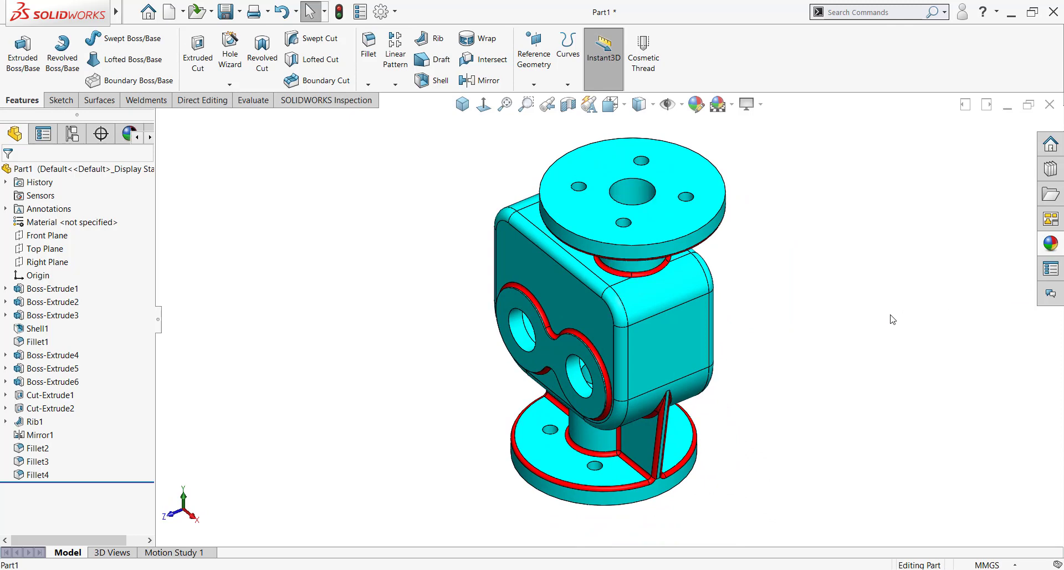
{"action": "key", "text": "ctrl+7"}
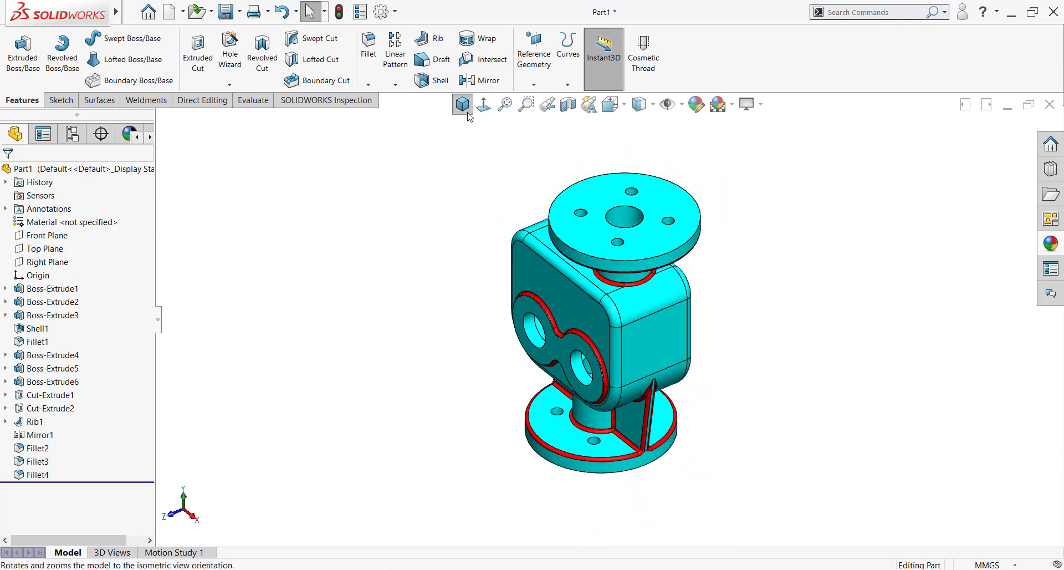
{"action": "left_click", "coordinate": [469, 113]}
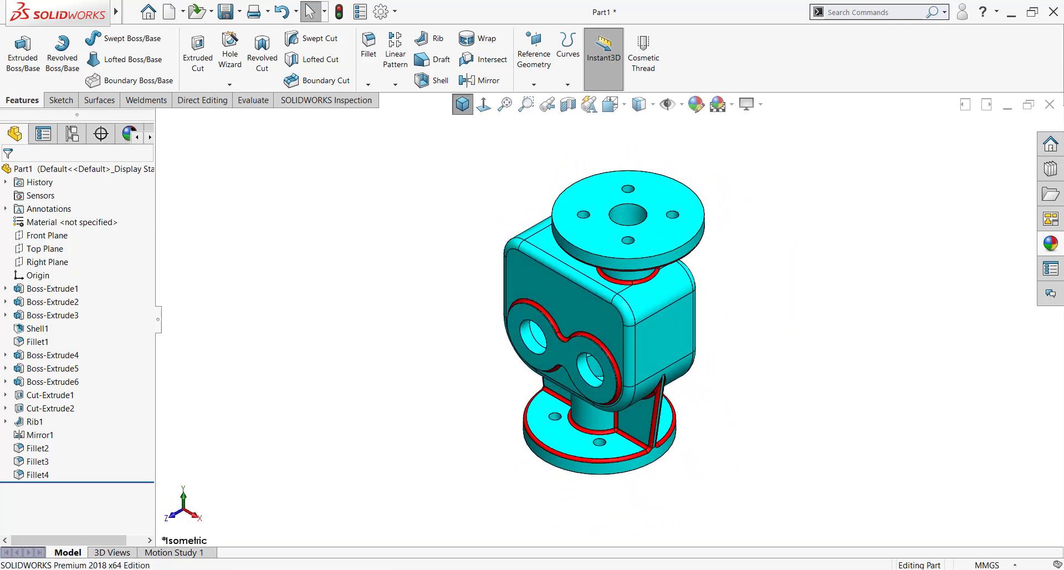